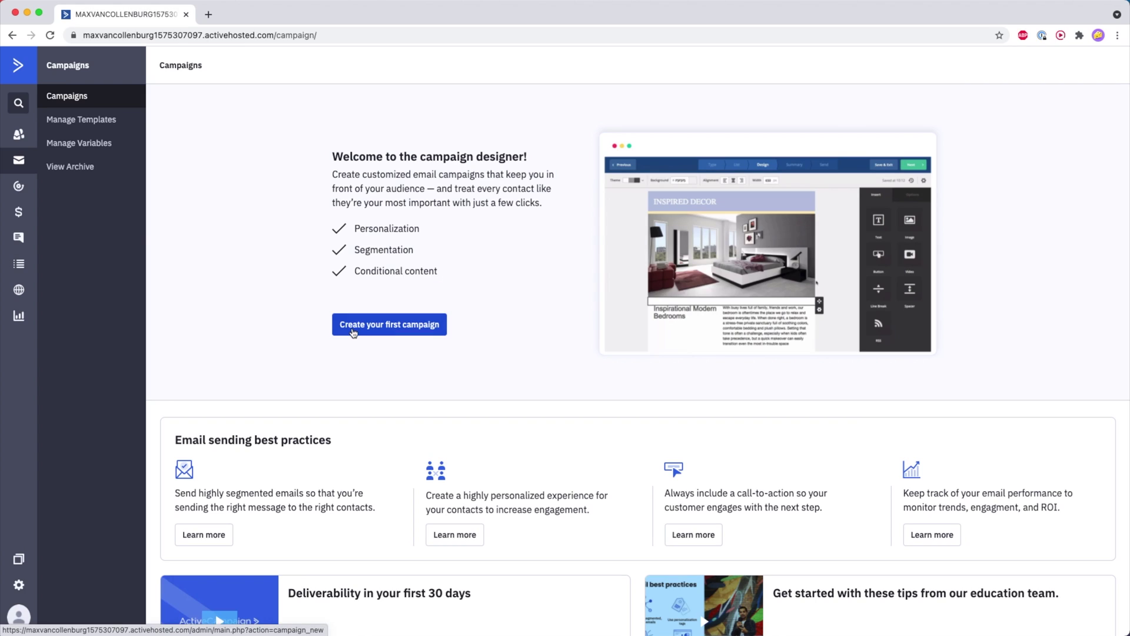
Create a new campaign and name it "Example 1".
{"action": "left_click", "coordinate": [12, 167]}
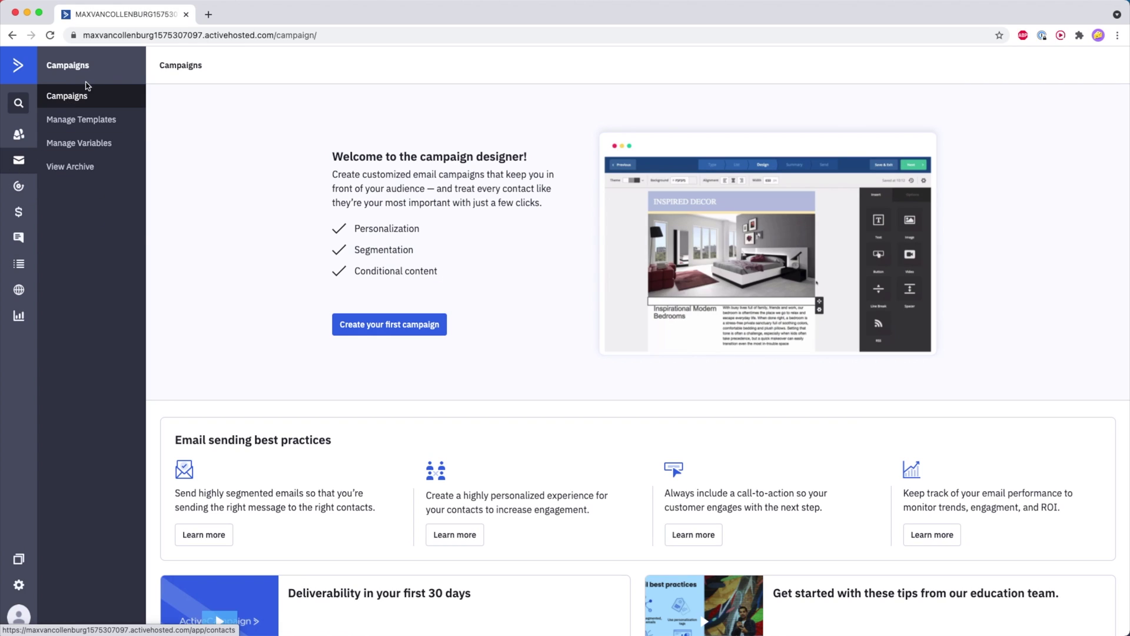
{"action": "left_click", "coordinate": [383, 326]}
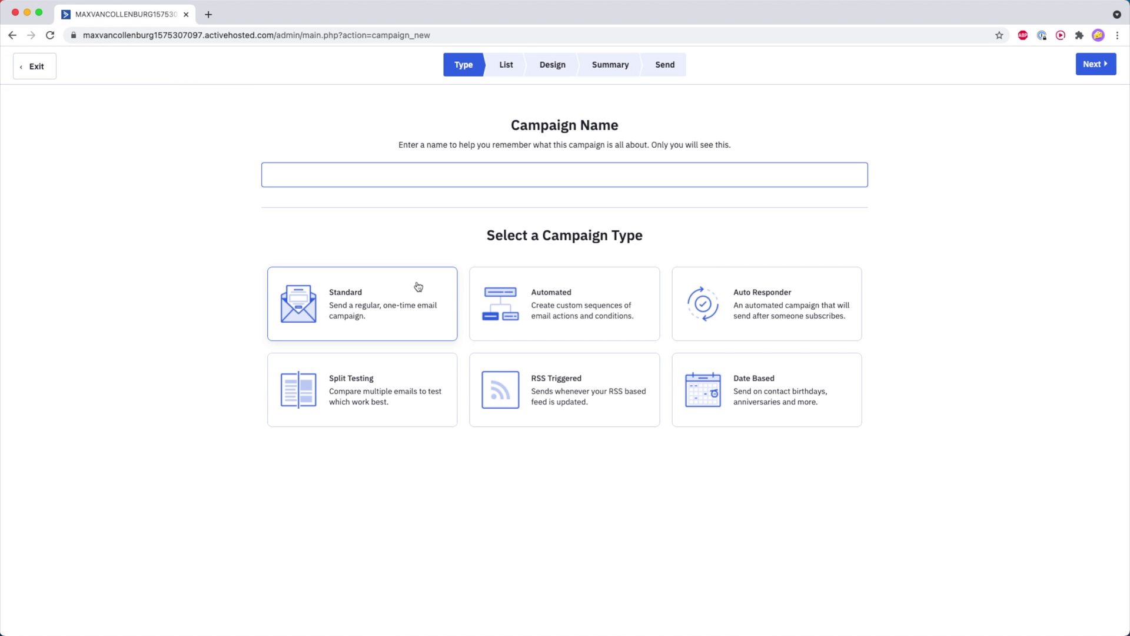
{"action": "triple_click", "coordinate": [551, 129]}
{"action": "left_click", "coordinate": [596, 122]}
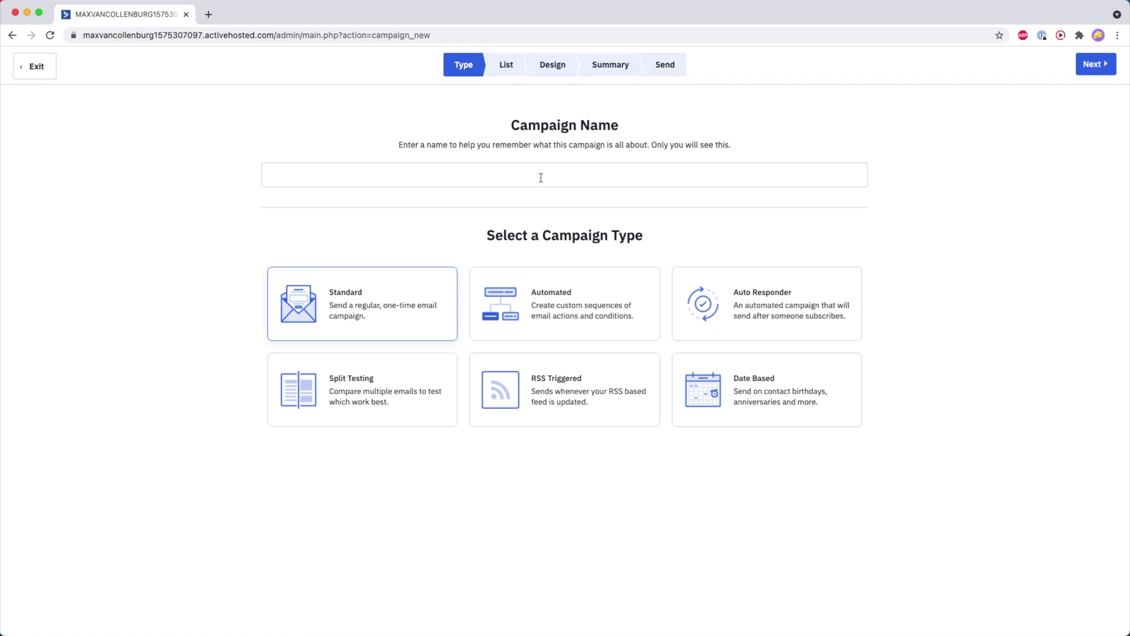
{"action": "left_click", "coordinate": [530, 180]}
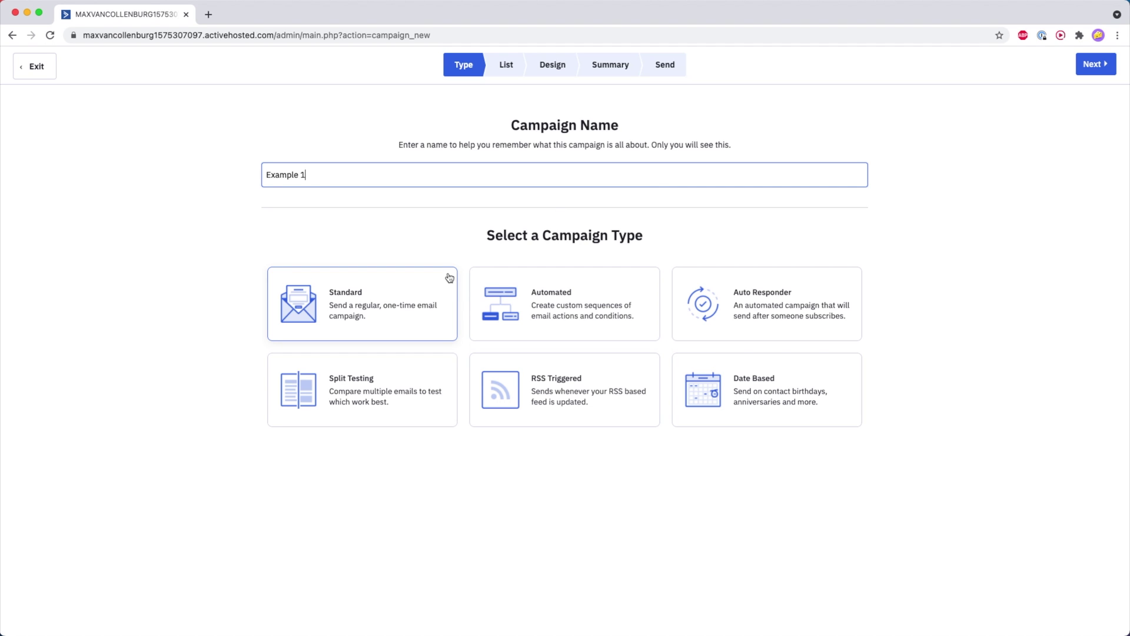
Keep the Standard campaign type and continue to the list selection.
{"action": "left_click_drag", "start_coordinate": [509, 233], "coordinate": [643, 235]}
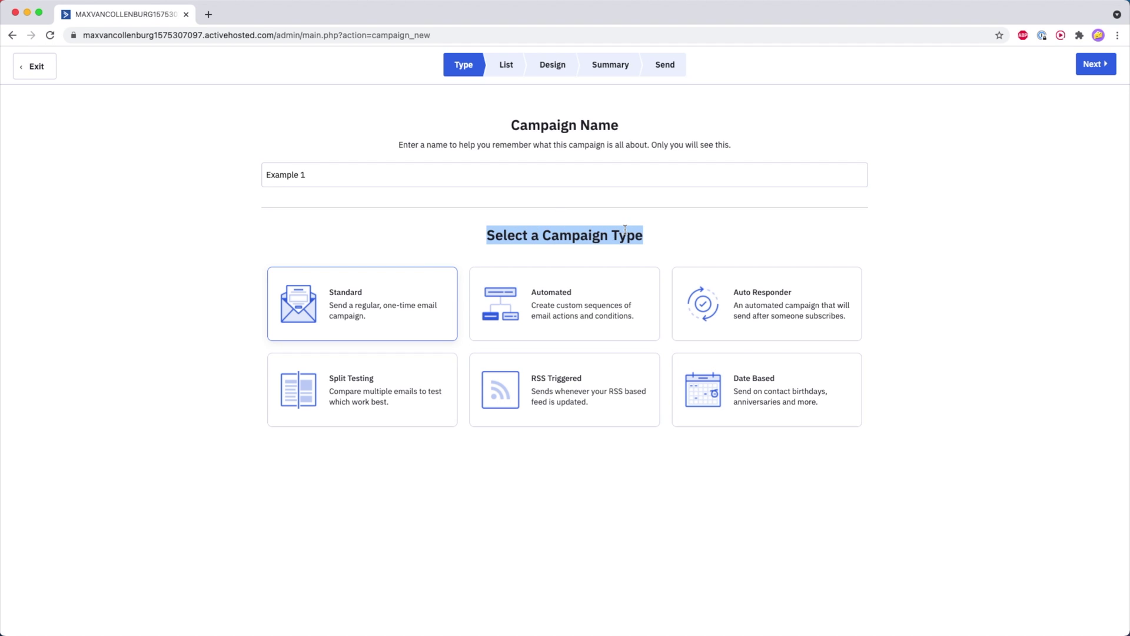
{"action": "left_click", "coordinate": [617, 235]}
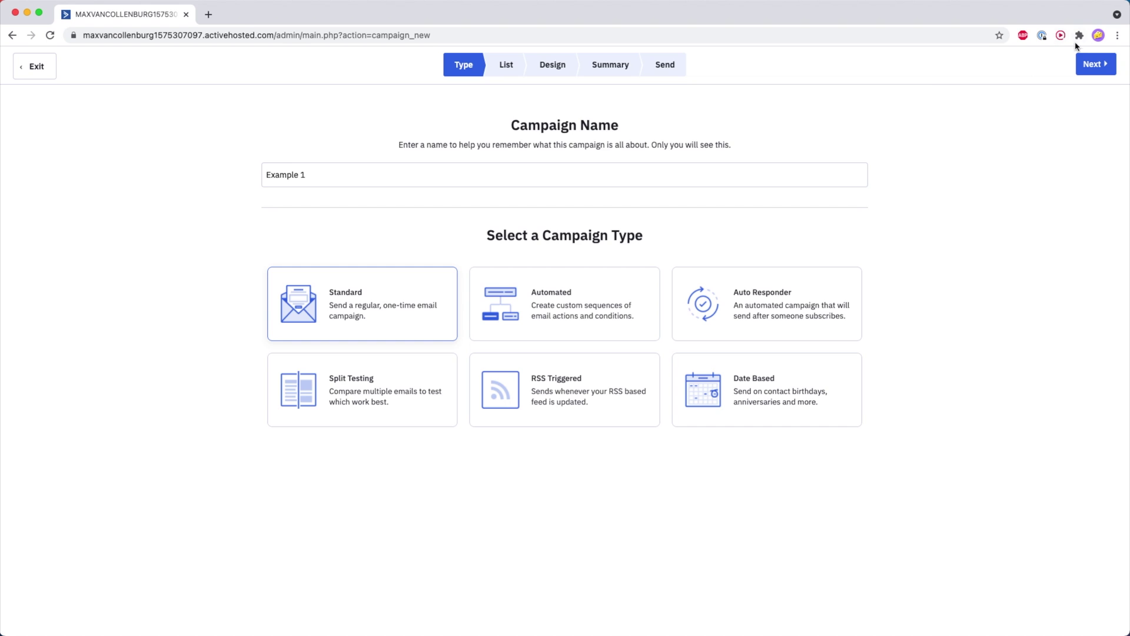
{"action": "left_click", "coordinate": [1088, 67]}
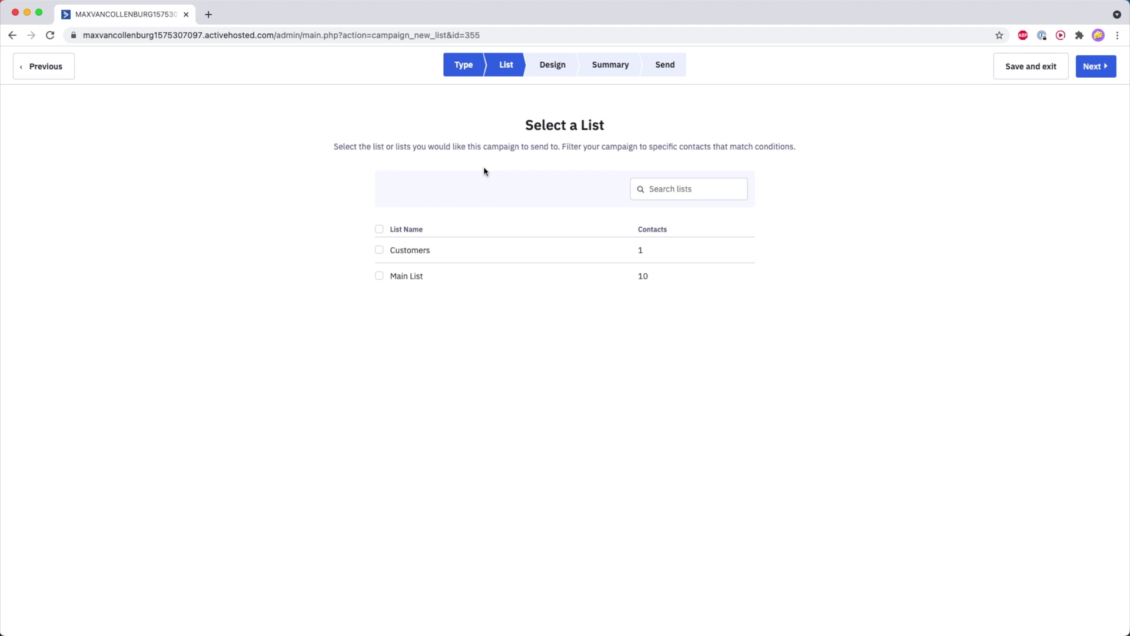
Choose Main List as the recipients and start a new segment named "Not currently following free email course".
{"action": "left_click", "coordinate": [380, 278]}
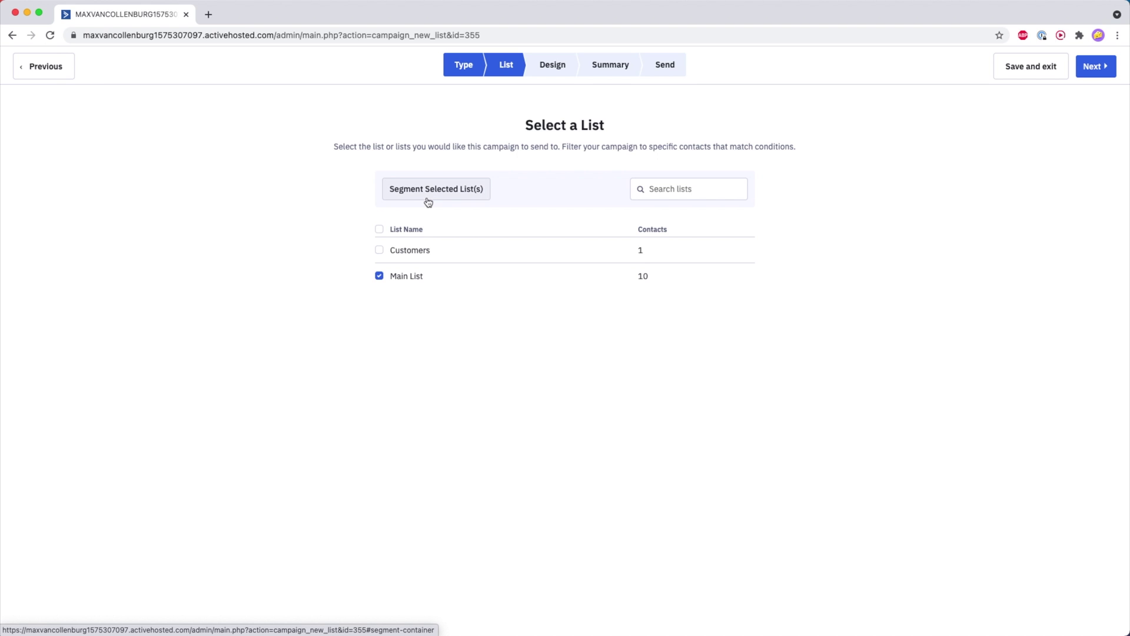
{"action": "left_click", "coordinate": [395, 194]}
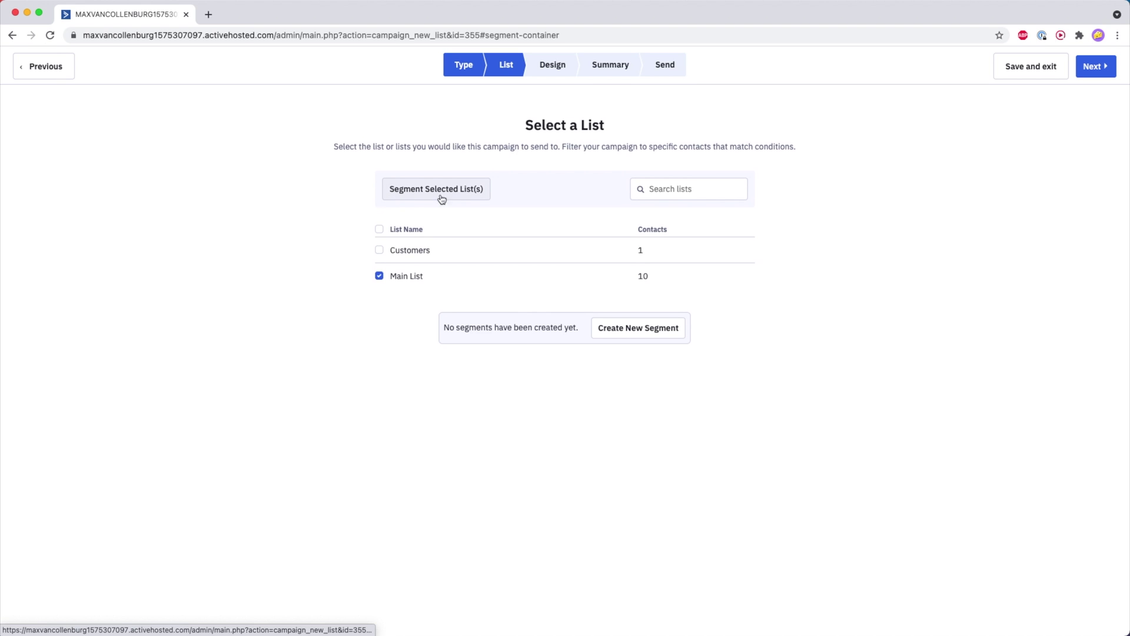
{"action": "left_click", "coordinate": [618, 337]}
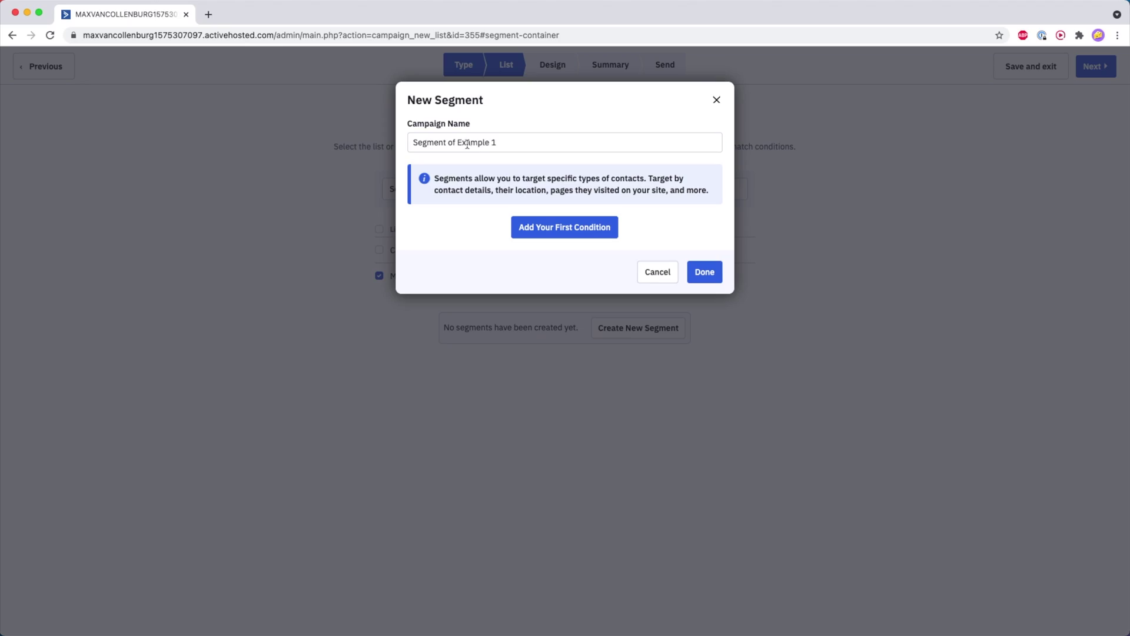
{"action": "triple_click", "coordinate": [467, 143]}
{"action": "type", "text": "No"}
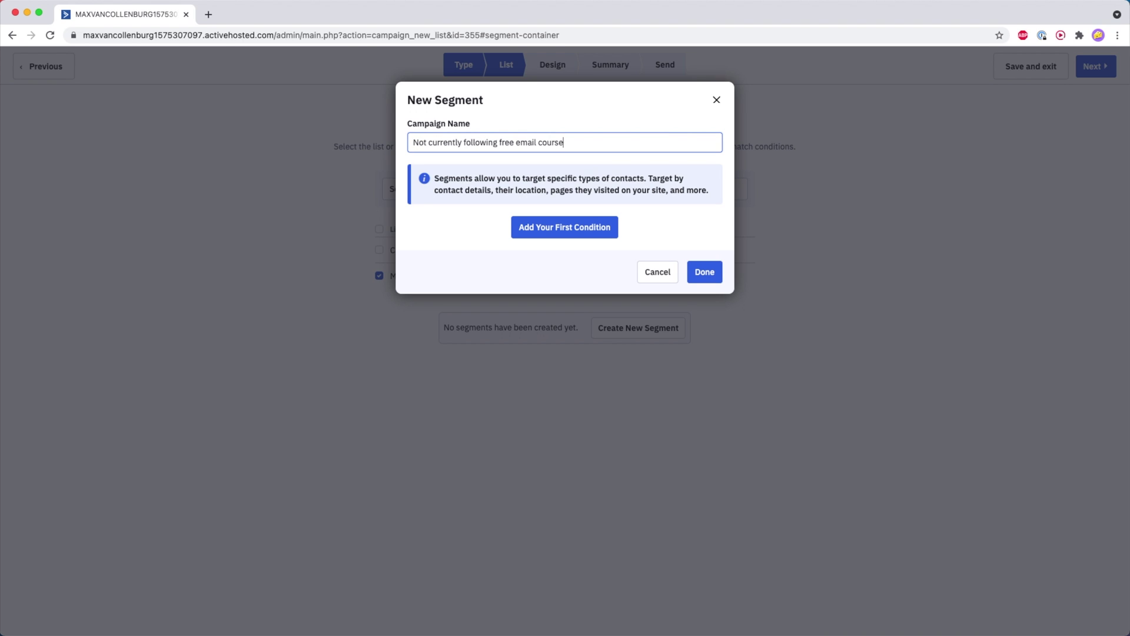
Add the segment condition "Not currently in automation" for Free Email Course and save the segment.
{"action": "left_click", "coordinate": [568, 231]}
{"action": "left_click", "coordinate": [477, 194]}
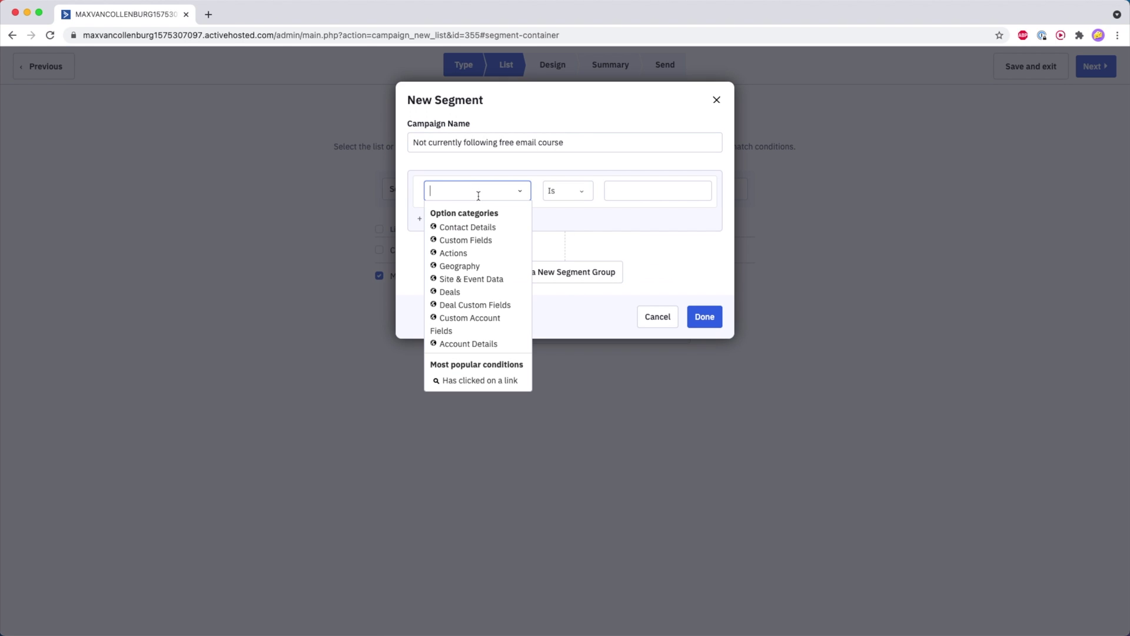
{"action": "type", "text": "not curren"}
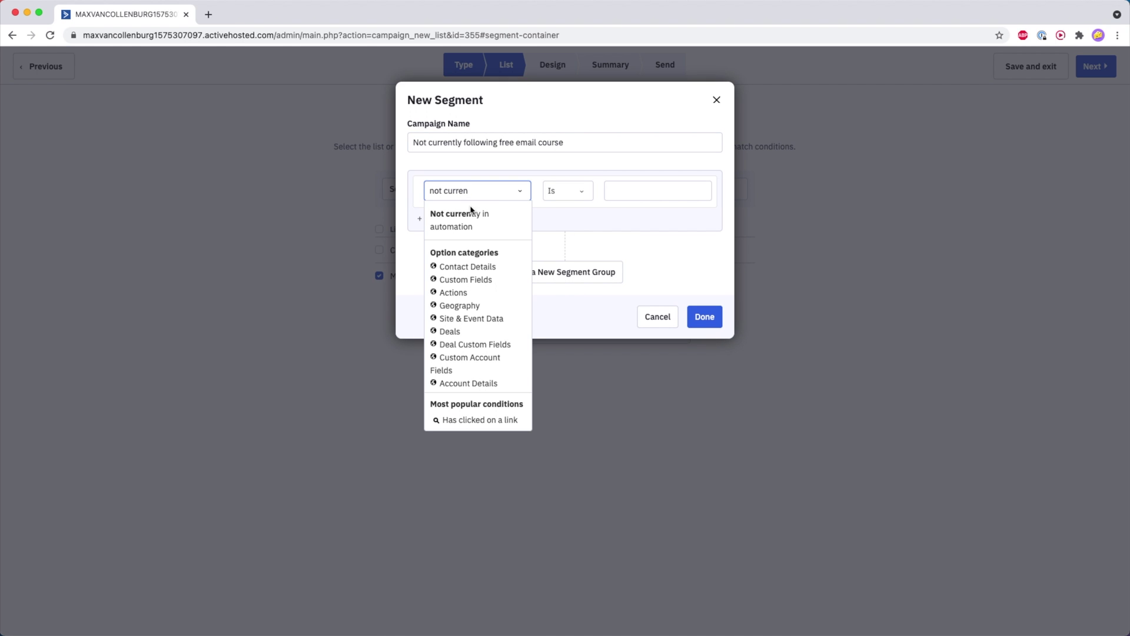
{"action": "left_click", "coordinate": [464, 219]}
{"action": "left_click", "coordinate": [610, 194]}
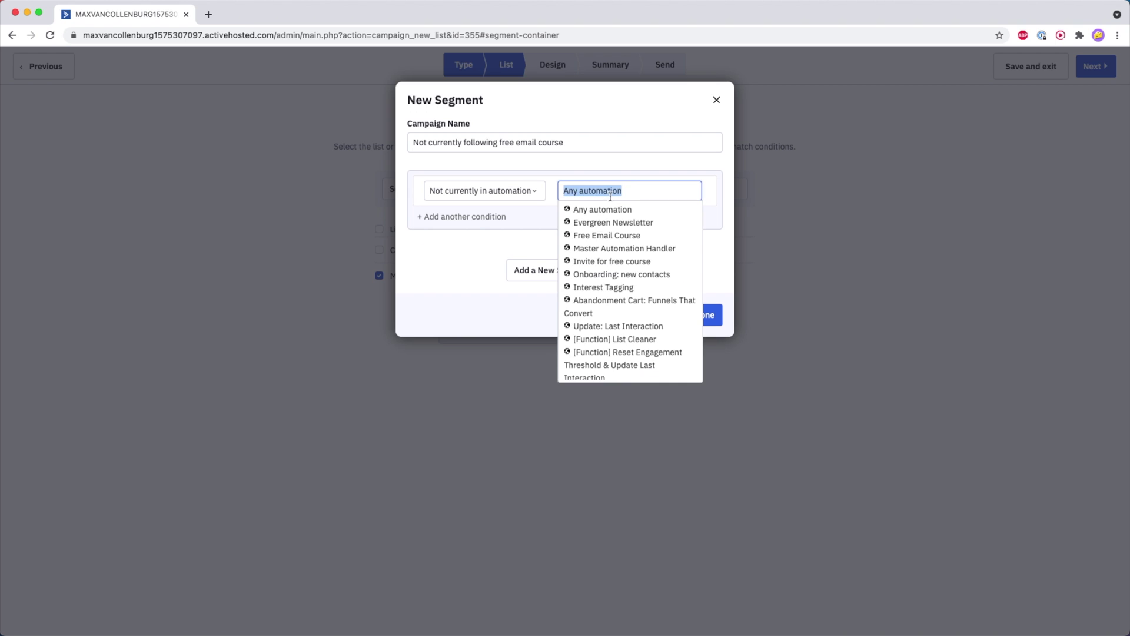
{"action": "left_click", "coordinate": [604, 237]}
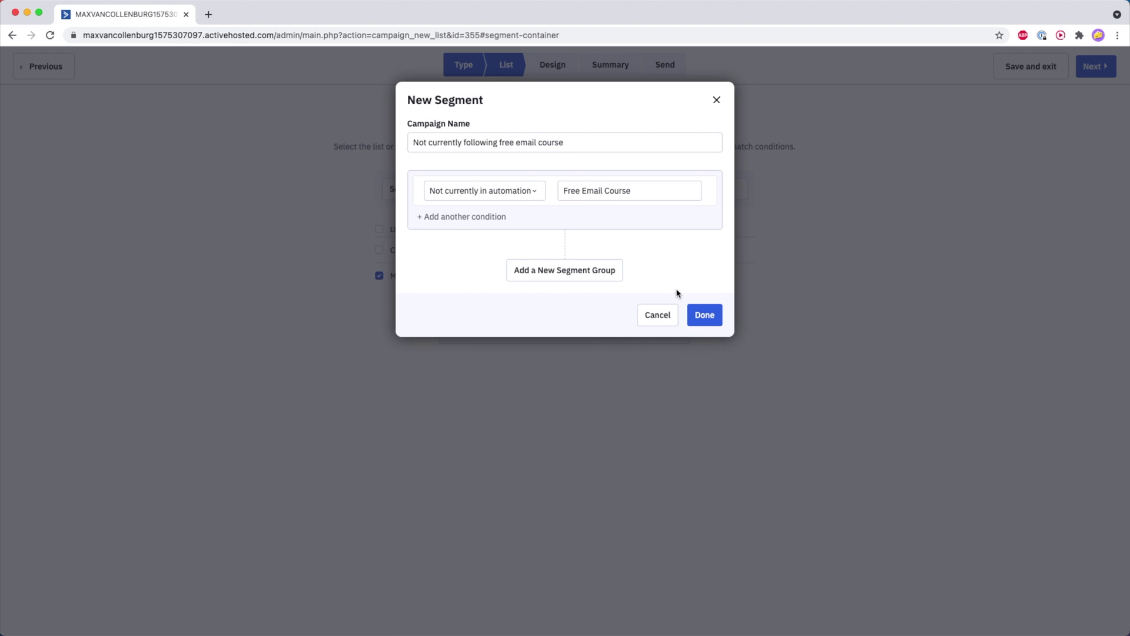
{"action": "left_click", "coordinate": [712, 319]}
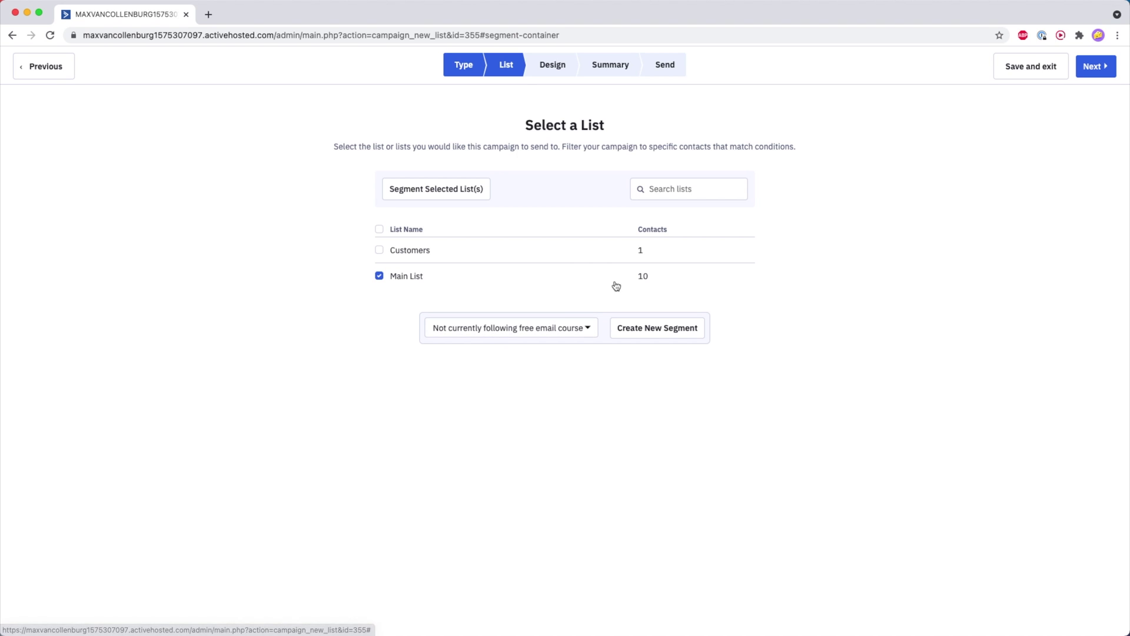
Continue to the design stage and apply Main Template with the email subject "interesting tips".
{"action": "left_click", "coordinate": [1085, 72]}
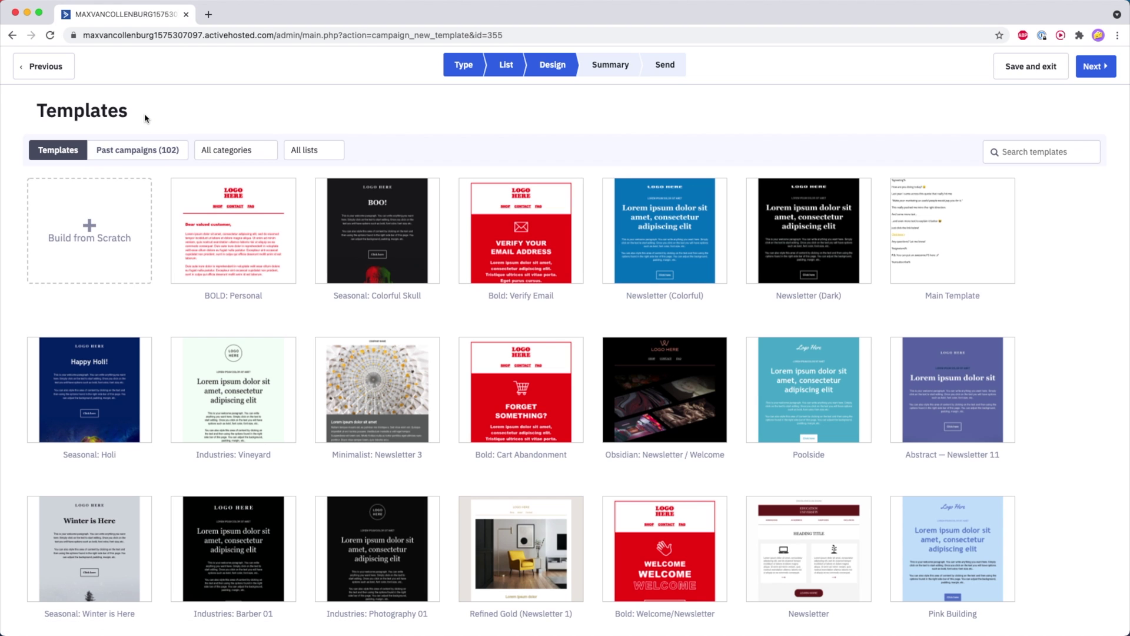
{"action": "mouse_move", "coordinate": [942, 209]}
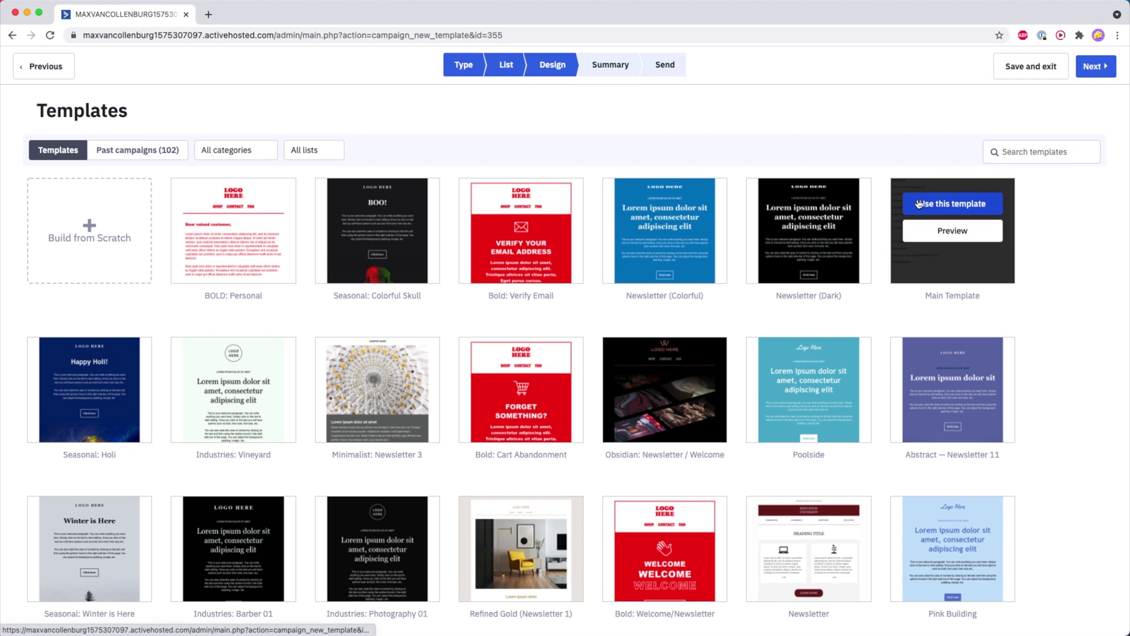
{"action": "left_click", "coordinate": [953, 205]}
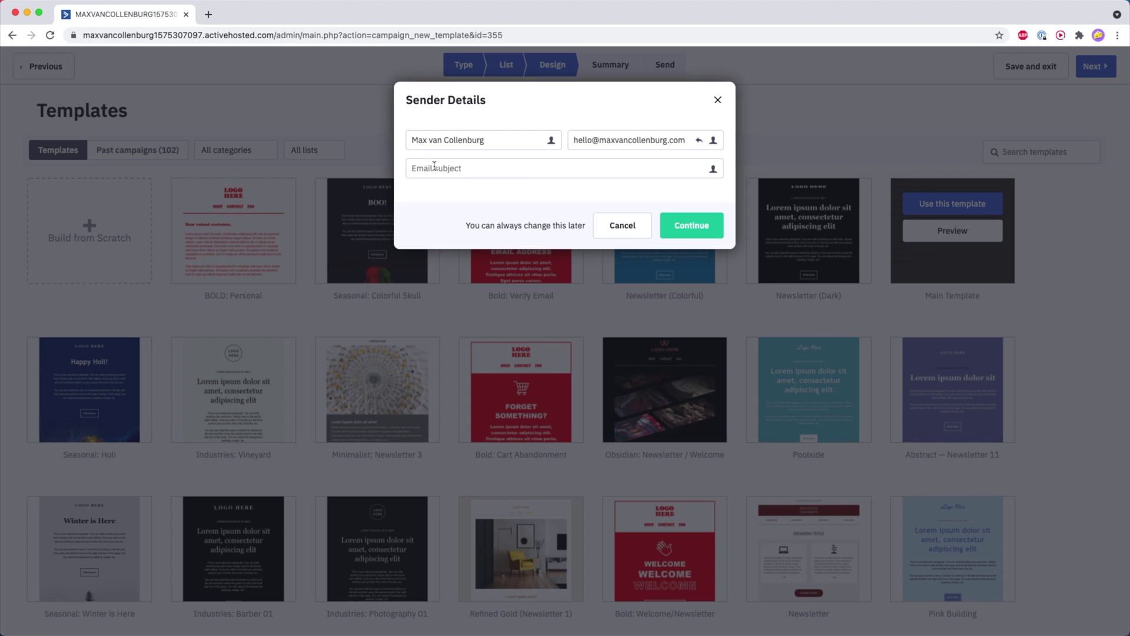
{"action": "type", "text": "interesting tips"}
{"action": "left_click", "coordinate": [703, 228]}
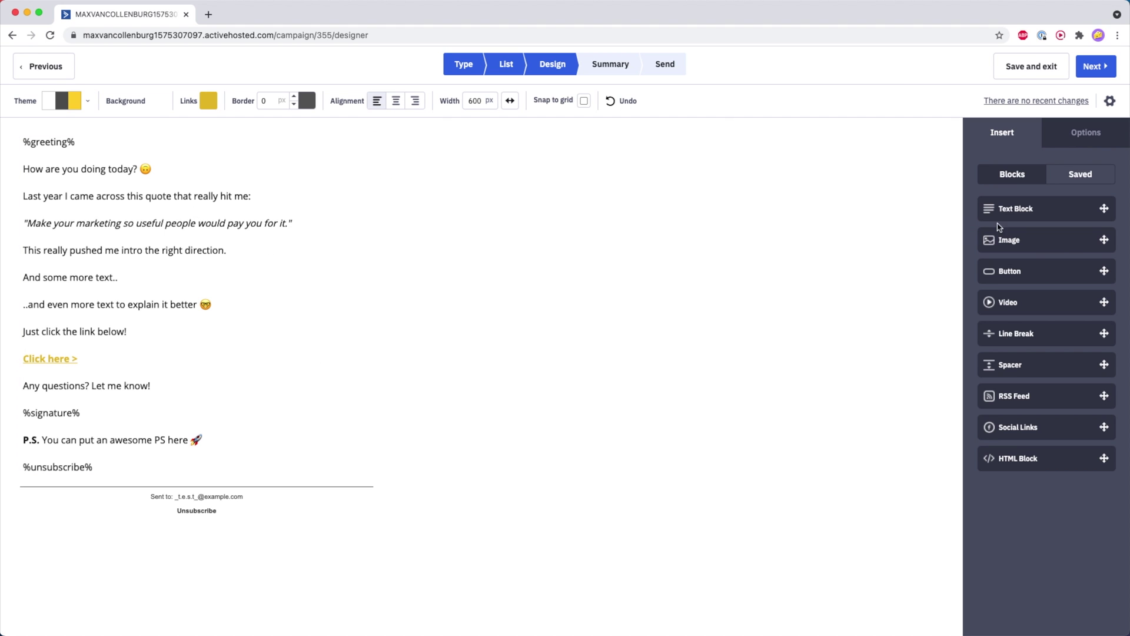
Review the subject, preheader text, sender and reply-to fields in the email's settings.
{"action": "left_click", "coordinate": [1109, 100]}
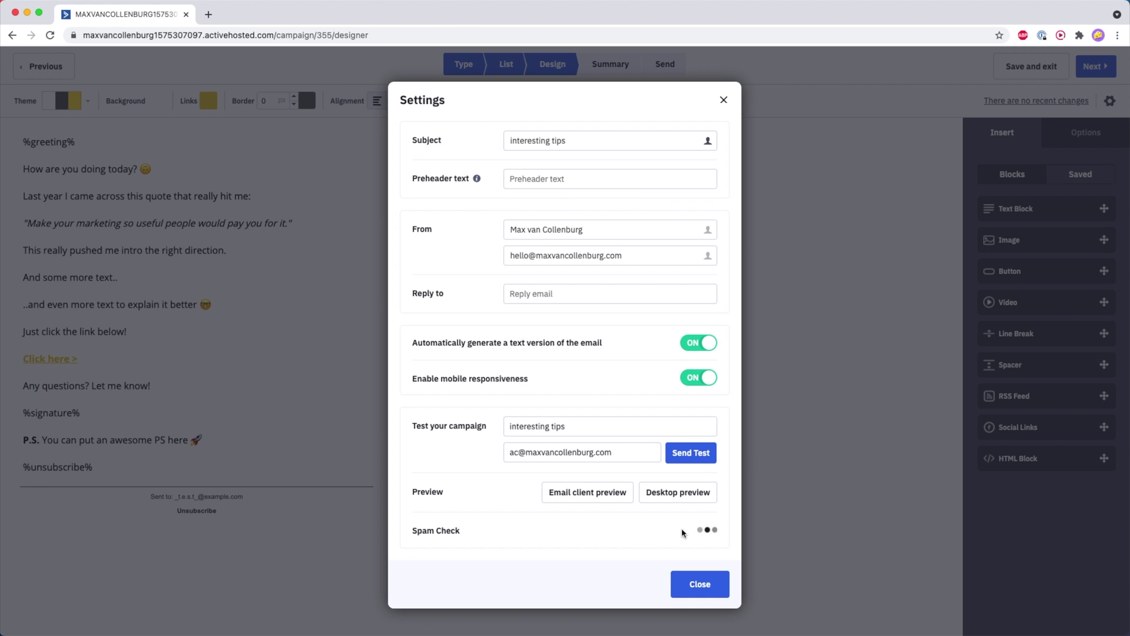
{"action": "double_click", "coordinate": [419, 141]}
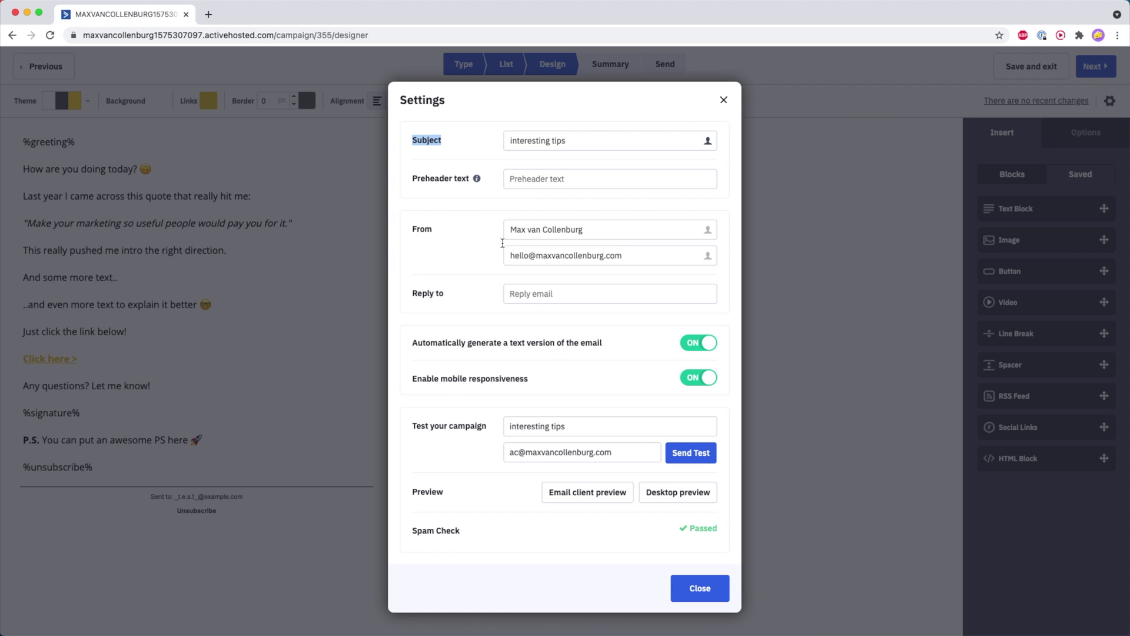
{"action": "triple_click", "coordinate": [442, 189]}
{"action": "double_click", "coordinate": [419, 229]}
{"action": "triple_click", "coordinate": [427, 293]}
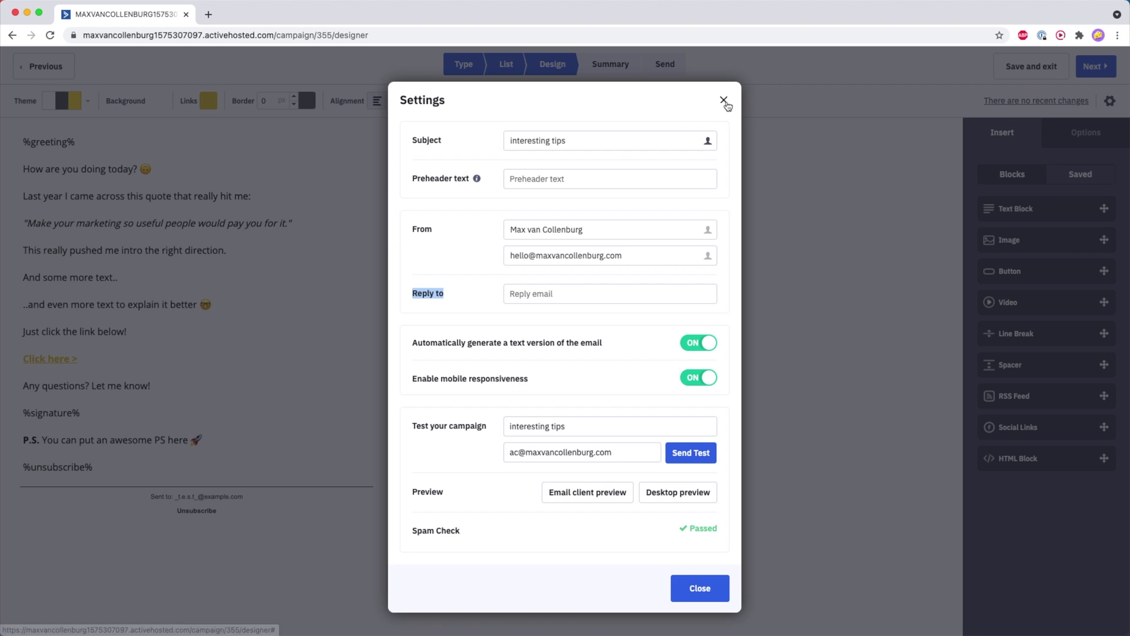
{"action": "left_click", "coordinate": [724, 100]}
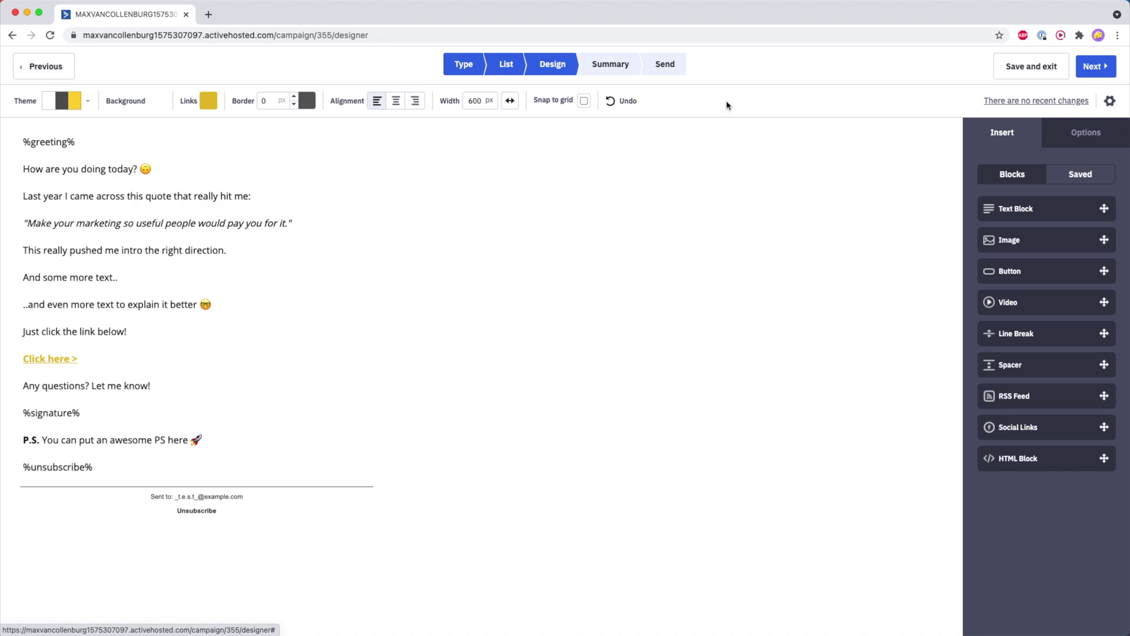
Continue to the campaign summary and review its list with segment and its tracking options.
{"action": "left_click", "coordinate": [1092, 73]}
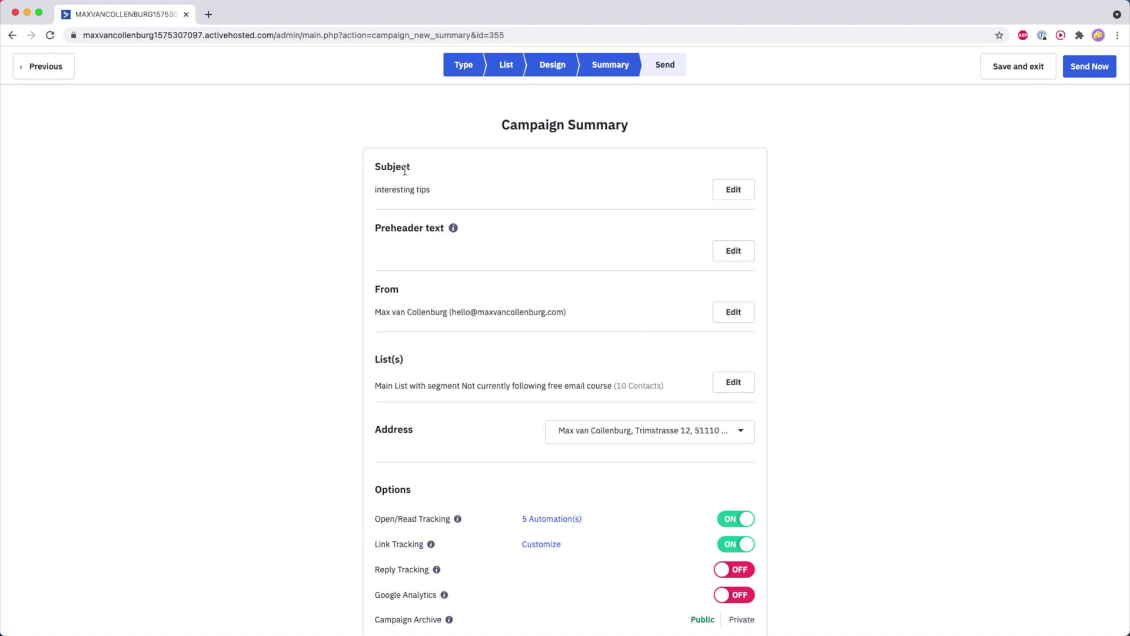
{"action": "scroll", "coordinate": [422, 218], "scroll_direction": "down", "scroll_amount": 4}
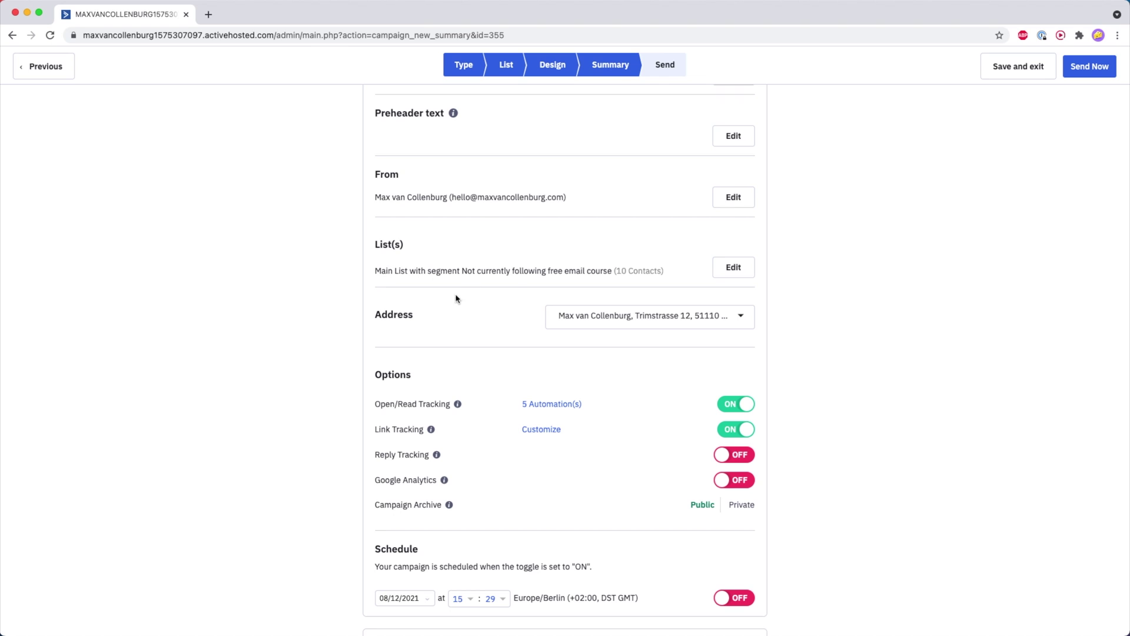
{"action": "triple_click", "coordinate": [634, 270]}
{"action": "left_click", "coordinate": [619, 274]}
{"action": "scroll", "coordinate": [635, 266], "scroll_direction": "down", "scroll_amount": 3}
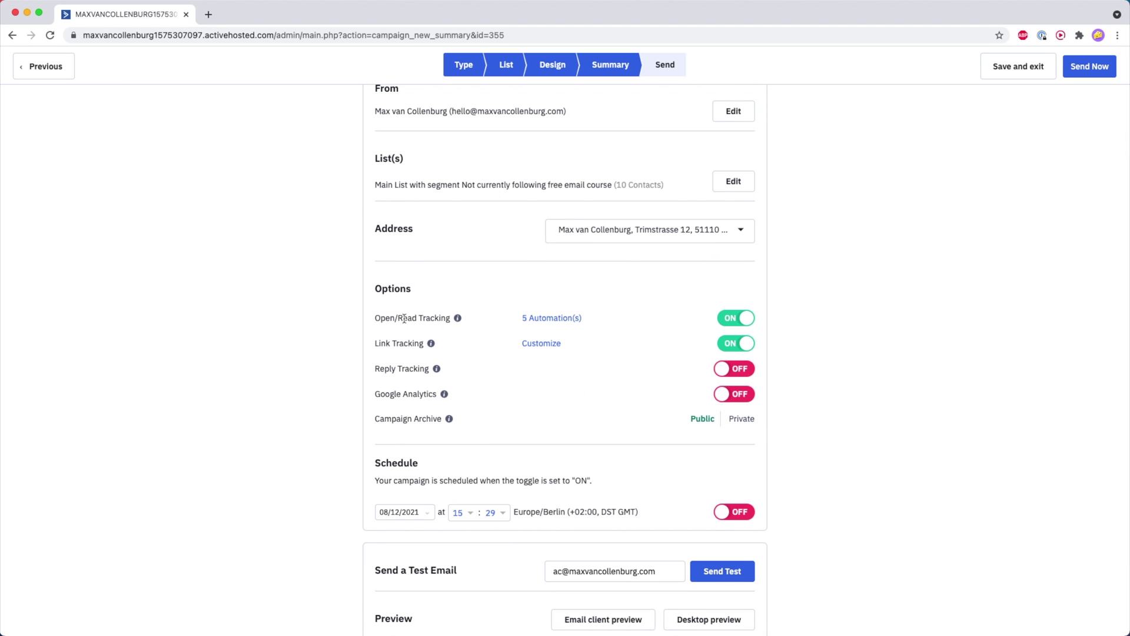
{"action": "scroll", "coordinate": [483, 319], "scroll_direction": "down", "scroll_amount": 1}
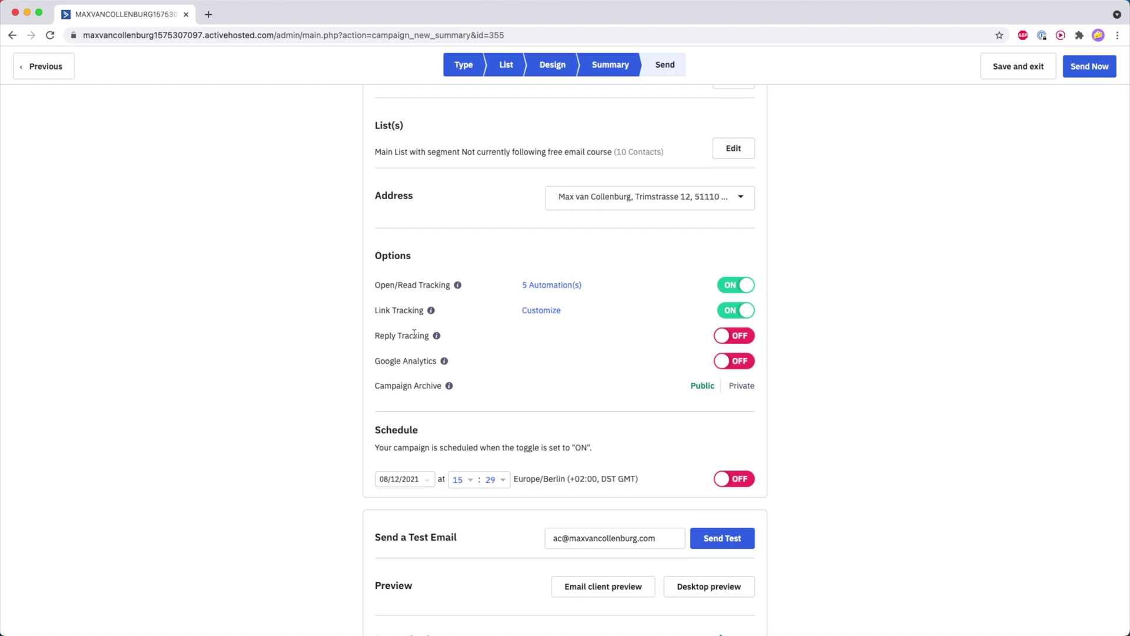
Try enabling reply tracking, and switch Google Analytics on and back off.
{"action": "left_click", "coordinate": [734, 335]}
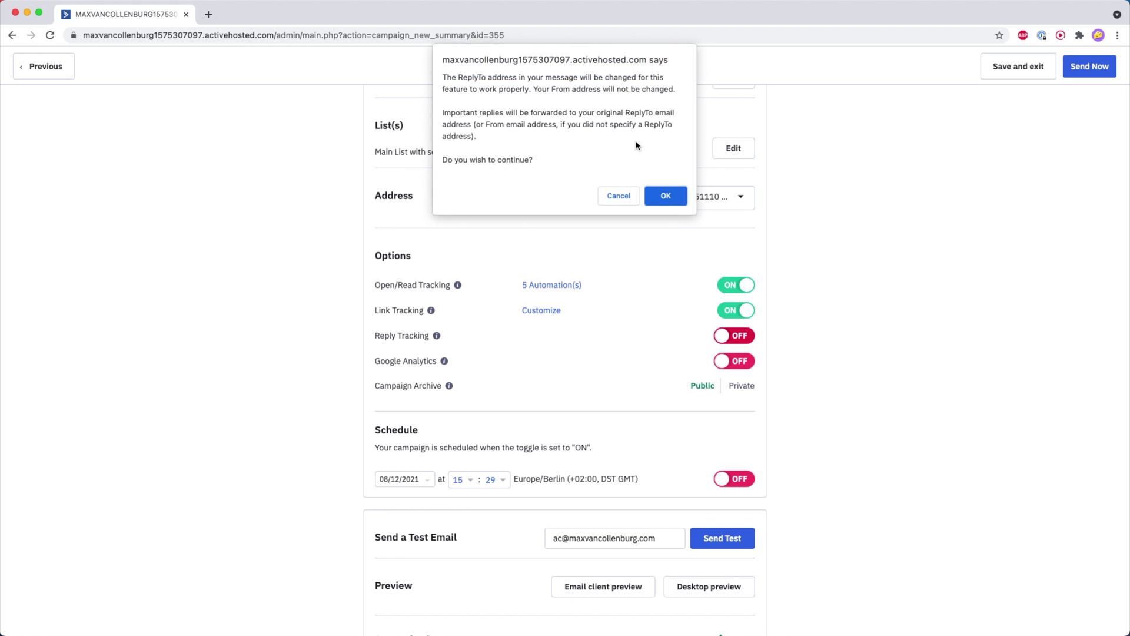
{"action": "left_click", "coordinate": [618, 196]}
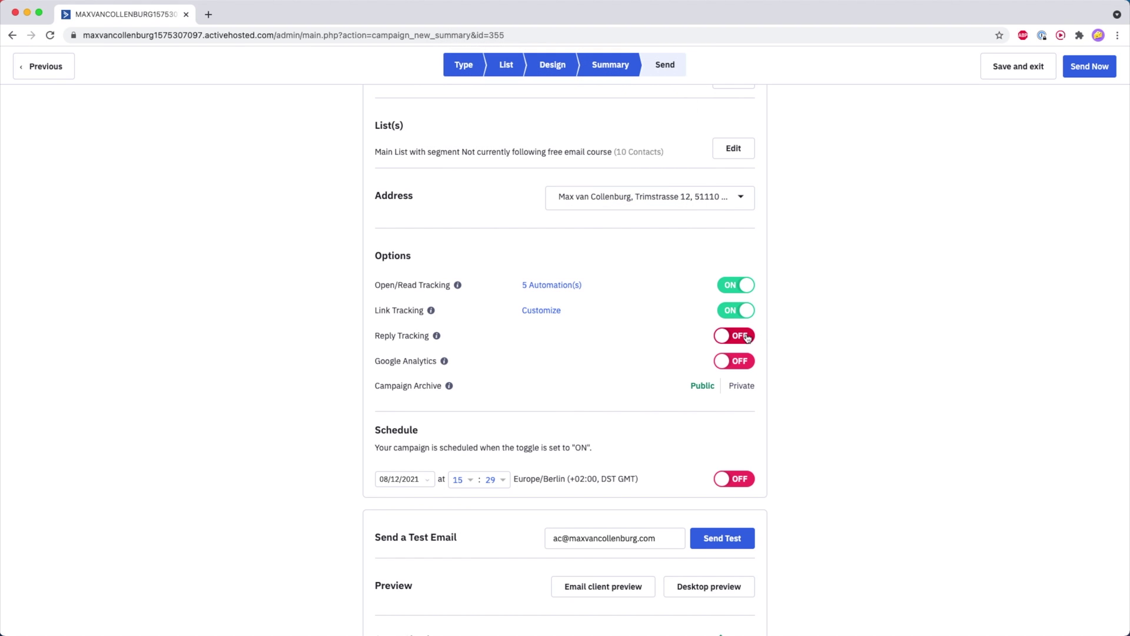
{"action": "left_click", "coordinate": [733, 362]}
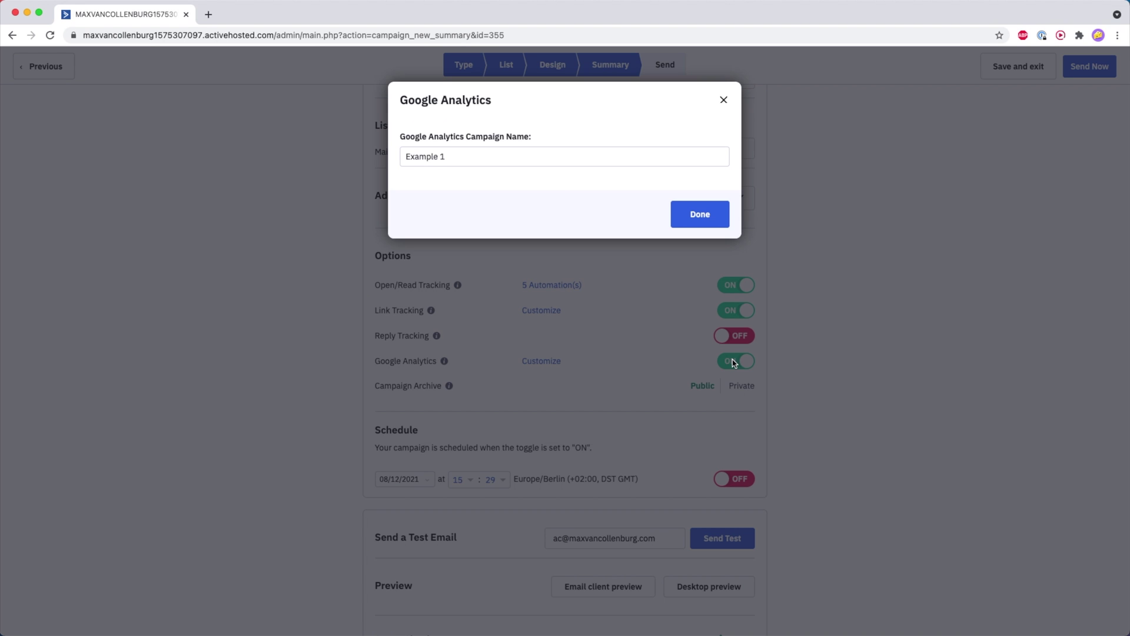
{"action": "left_click", "coordinate": [724, 101]}
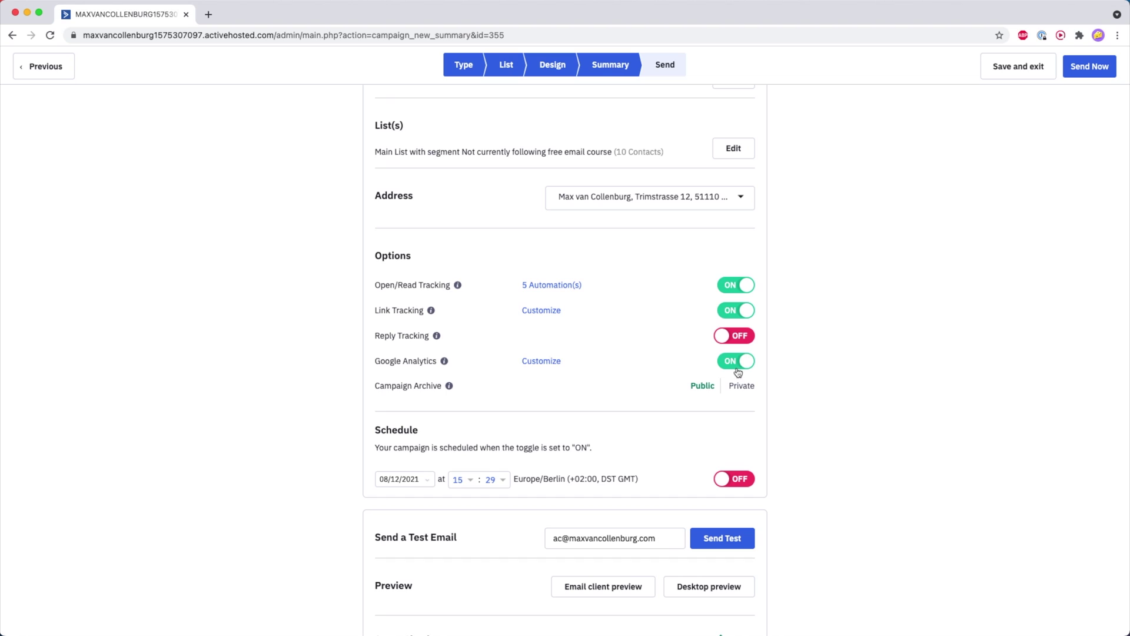
{"action": "left_click", "coordinate": [741, 368]}
Set the campaign archive option to Private.
{"action": "left_click", "coordinate": [743, 388]}
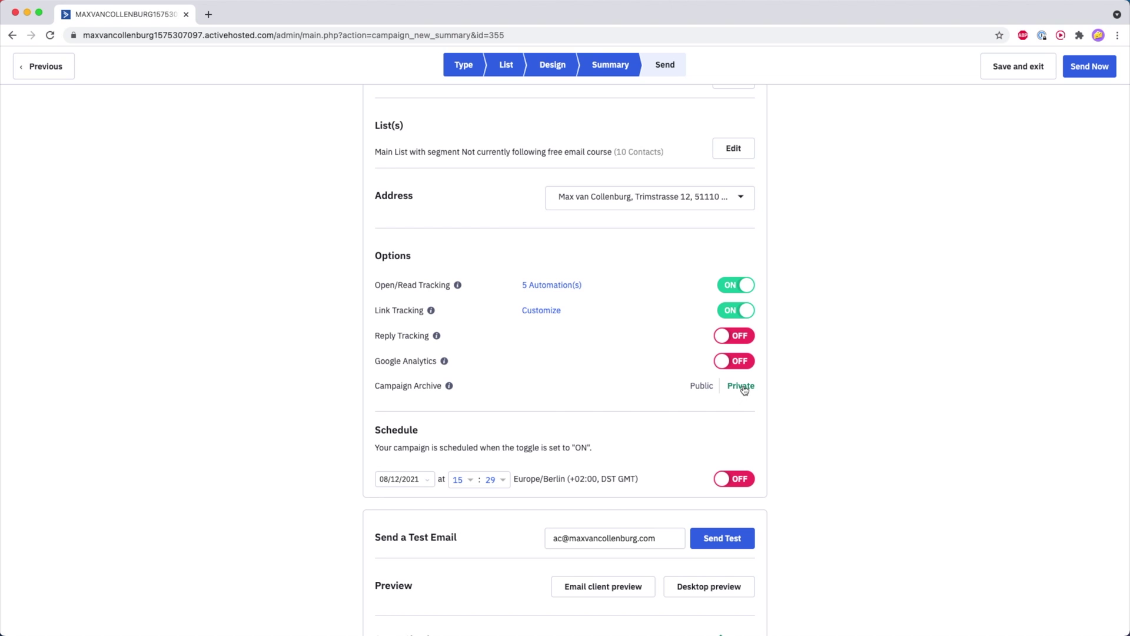
Set the campaign's schedule date to Next Week, and replace it with the specific date 09/01/2021.
{"action": "scroll", "coordinate": [414, 446], "scroll_direction": "down", "scroll_amount": 3}
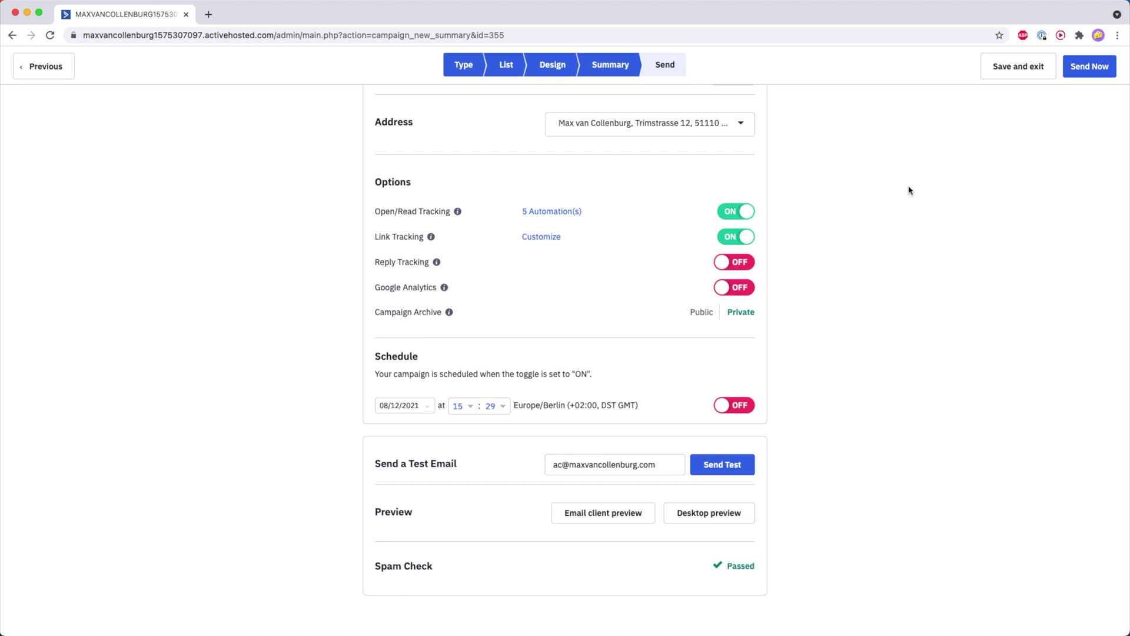
{"action": "left_click", "coordinate": [404, 405]}
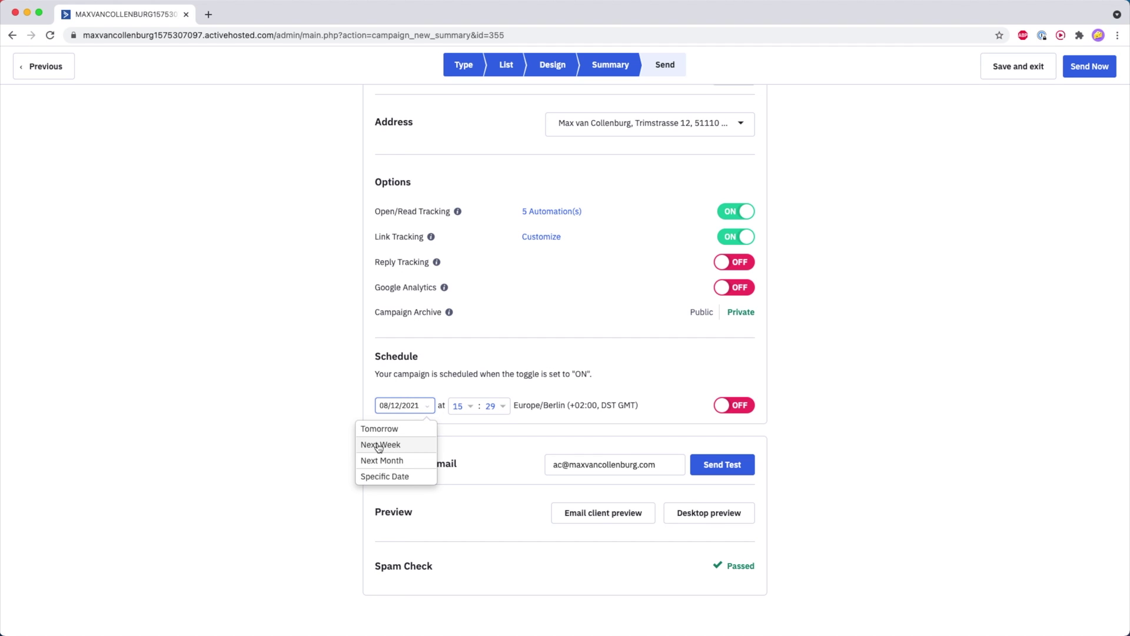
{"action": "left_click", "coordinate": [378, 446]}
{"action": "left_click", "coordinate": [419, 400]}
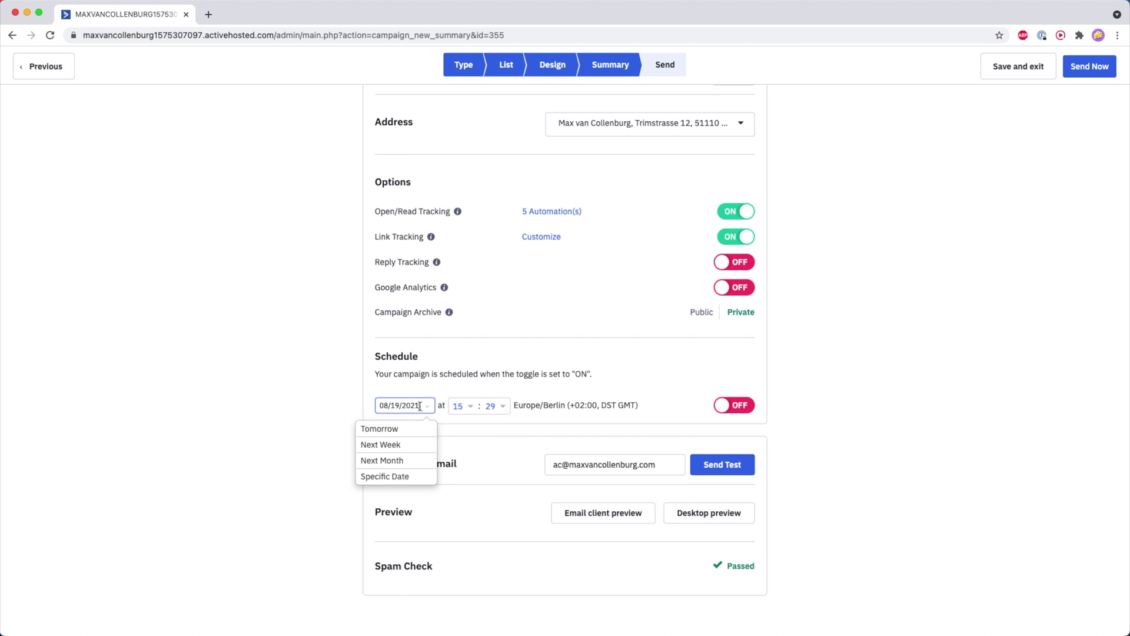
{"action": "left_click", "coordinate": [376, 478]}
{"action": "left_click", "coordinate": [496, 268]}
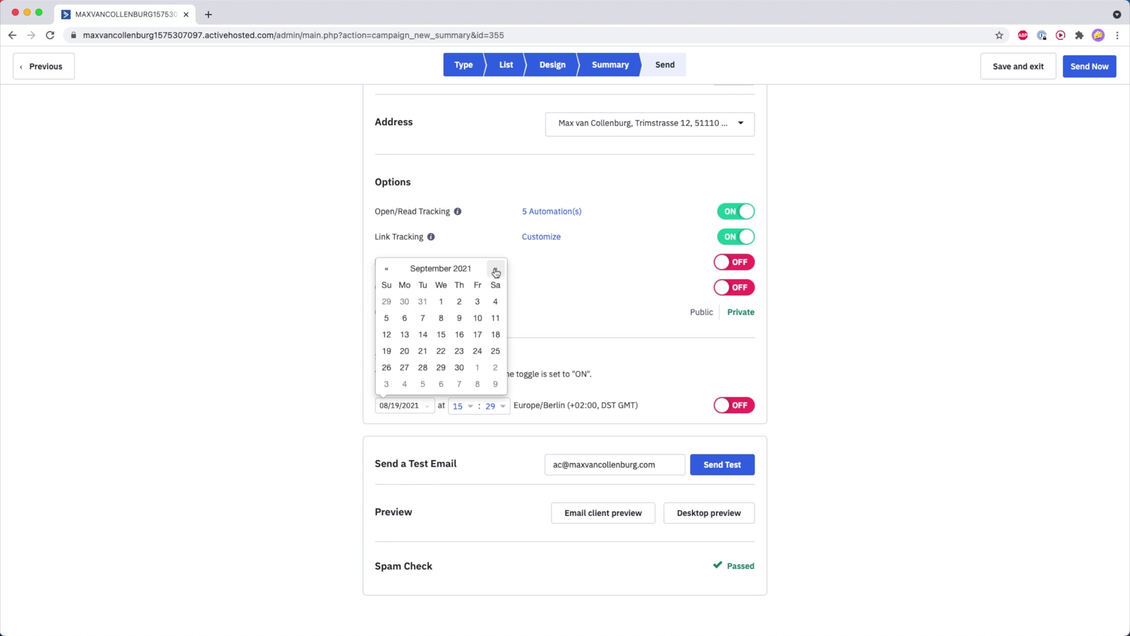
{"action": "left_click", "coordinate": [441, 302]}
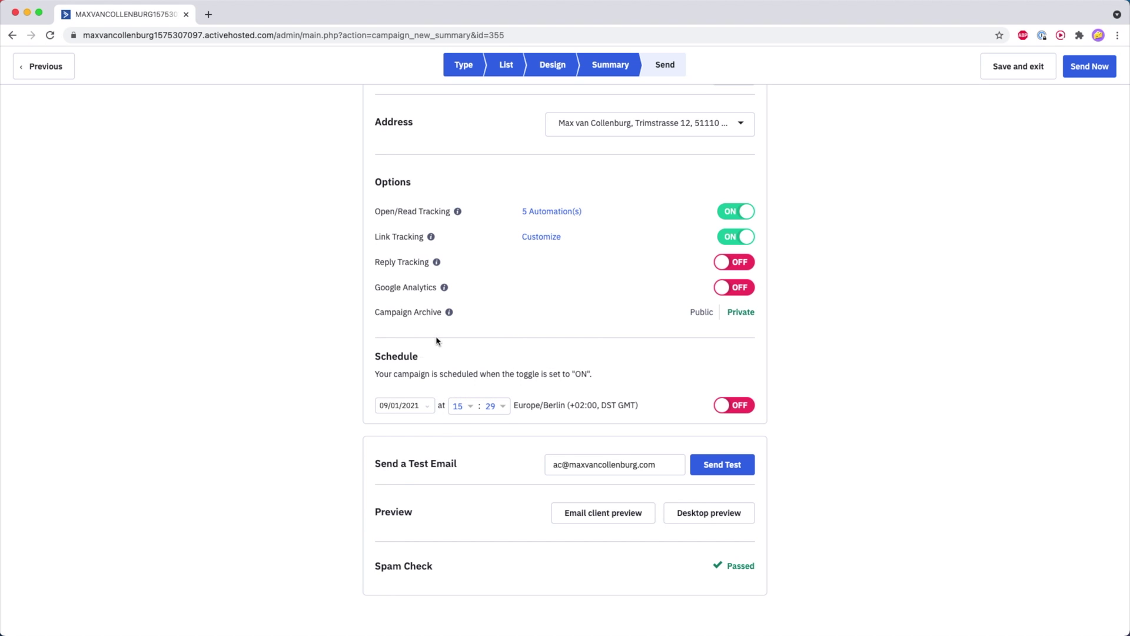
Set the scheduled sending time to 10:00.
{"action": "left_click", "coordinate": [468, 406]}
{"action": "scroll", "coordinate": [465, 460], "scroll_direction": "down", "scroll_amount": 3}
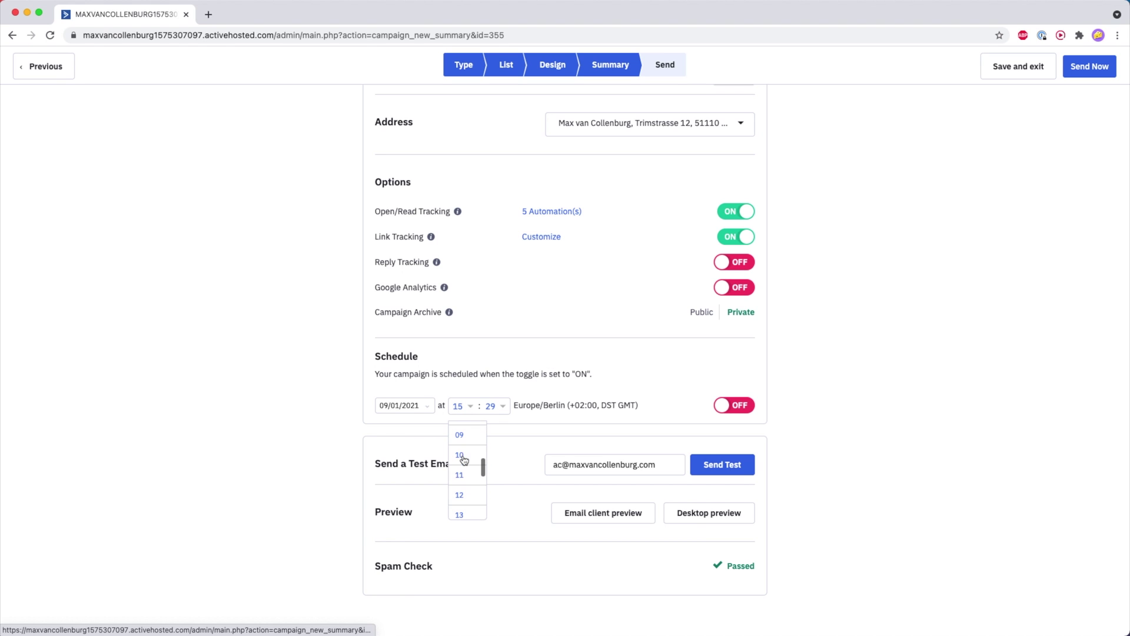
{"action": "left_click", "coordinate": [465, 460]}
{"action": "left_click", "coordinate": [490, 407]}
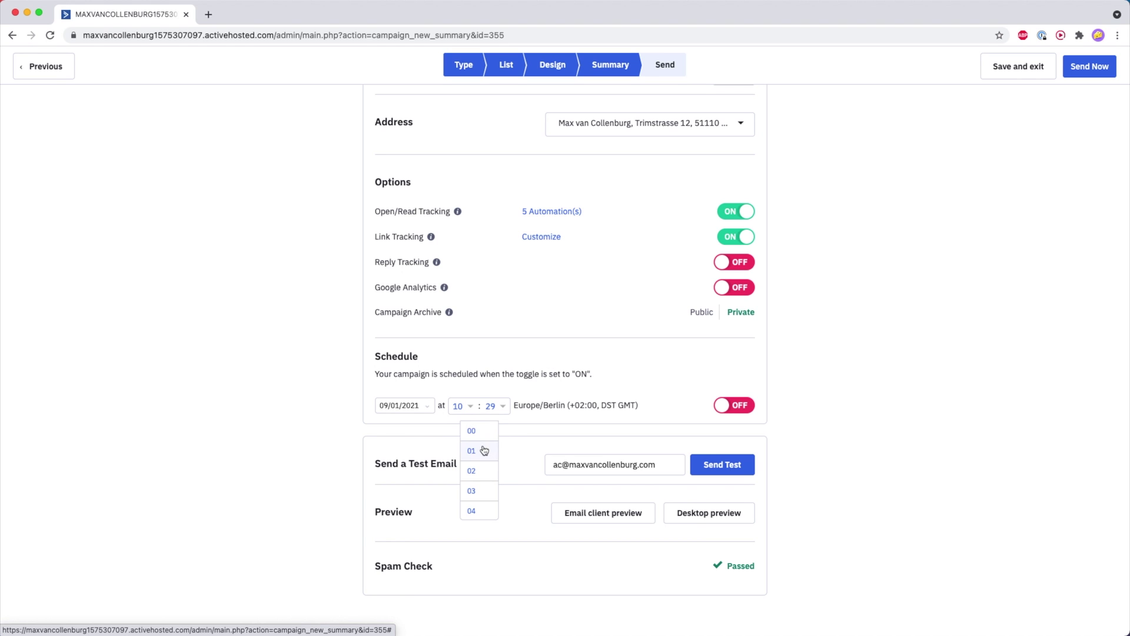
{"action": "left_click", "coordinate": [483, 434]}
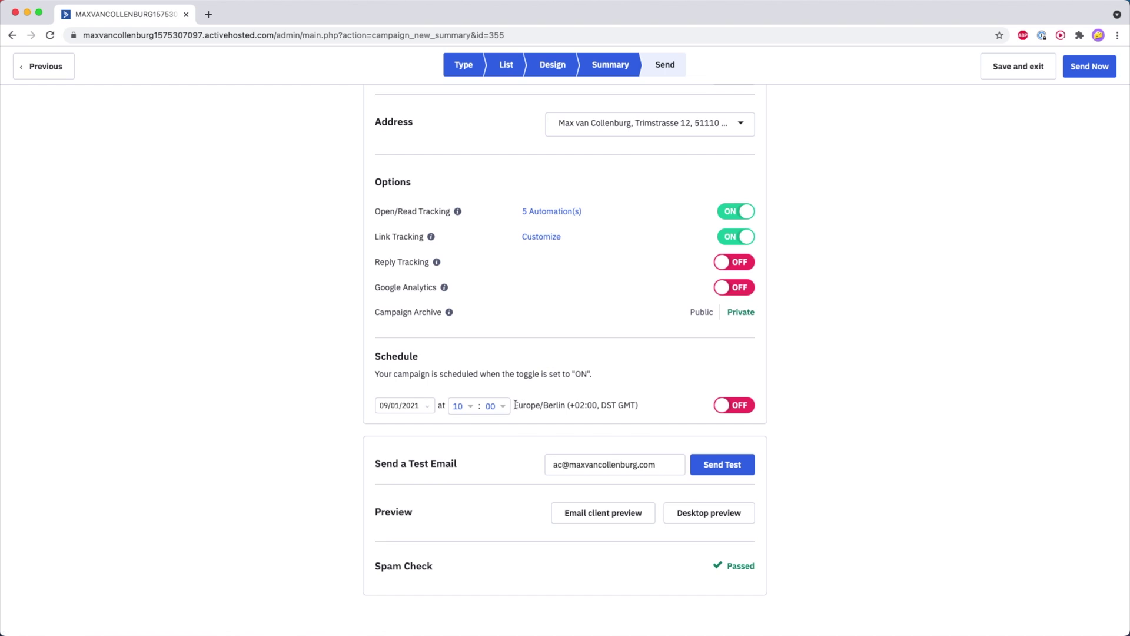
Switch the campaign's schedule on and finish the campaign setup.
{"action": "left_click", "coordinate": [733, 408]}
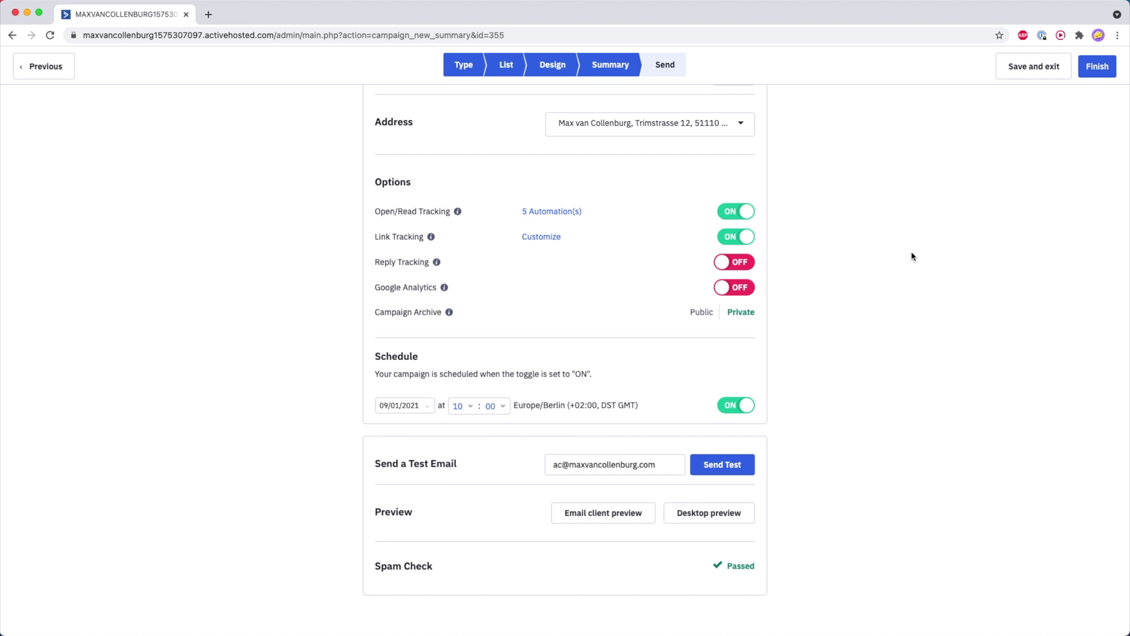
{"action": "left_click", "coordinate": [1097, 67]}
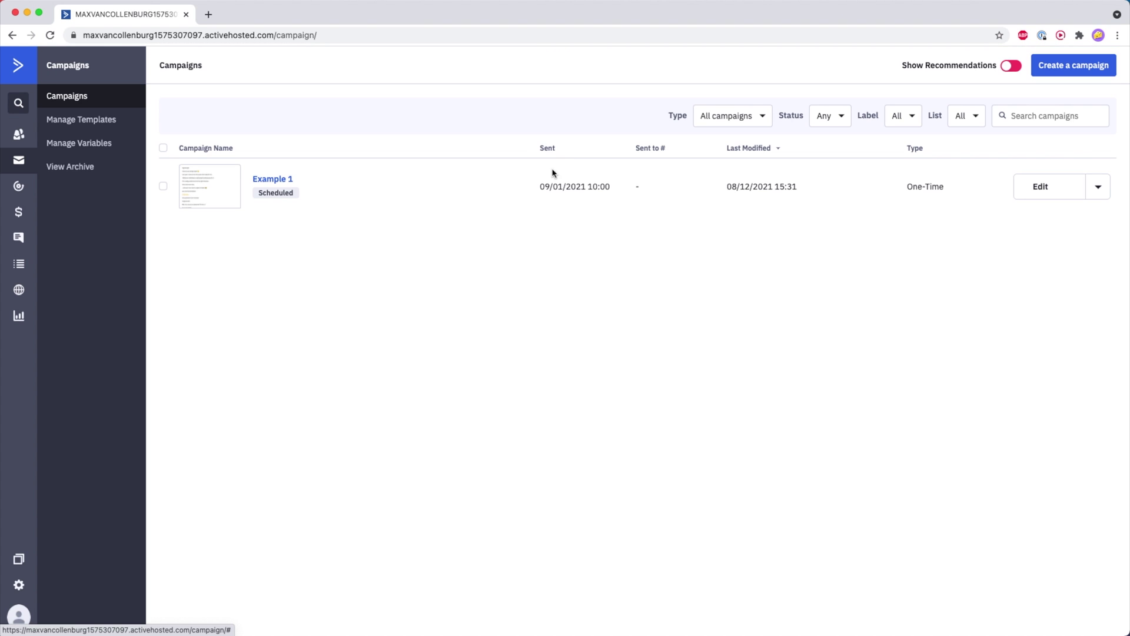
{"action": "mouse_move", "coordinate": [553, 183]}
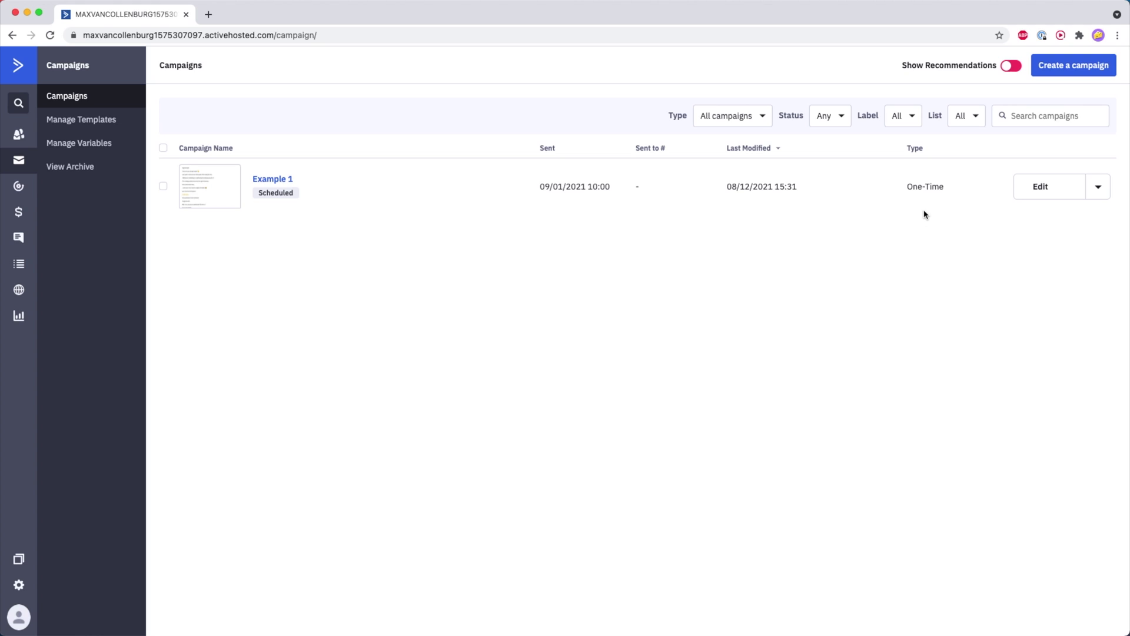
Create a new campaign named "Example 2" of the Split Testing type and continue to list selection.
{"action": "left_click", "coordinate": [1062, 67]}
{"action": "type", "text": "Example 2"}
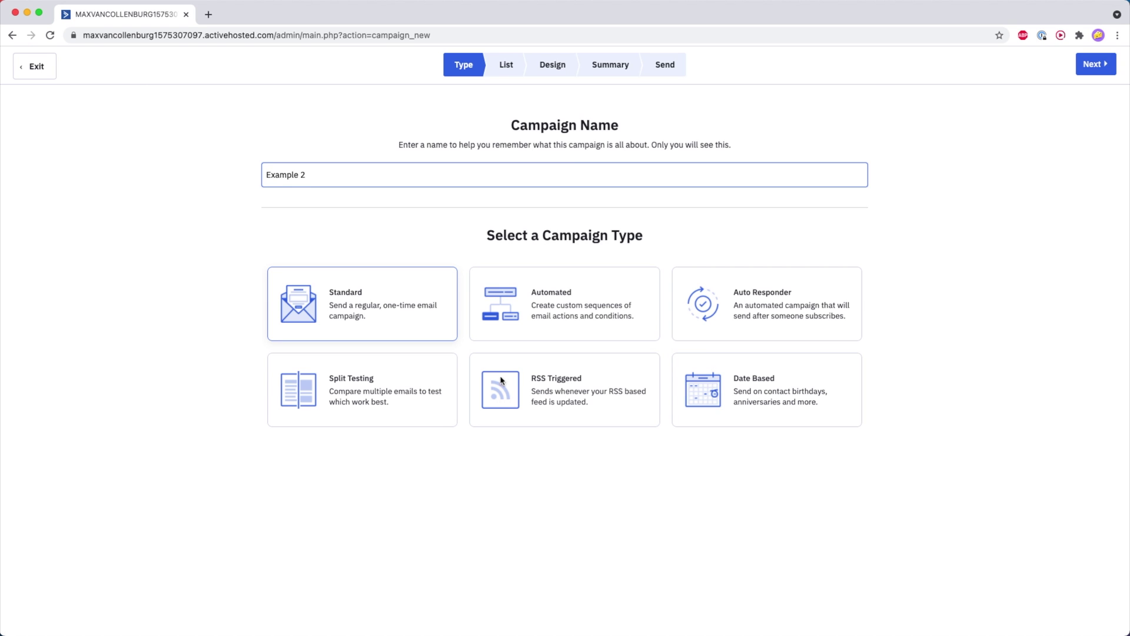
{"action": "left_click", "coordinate": [351, 384]}
{"action": "left_click", "coordinate": [1086, 67]}
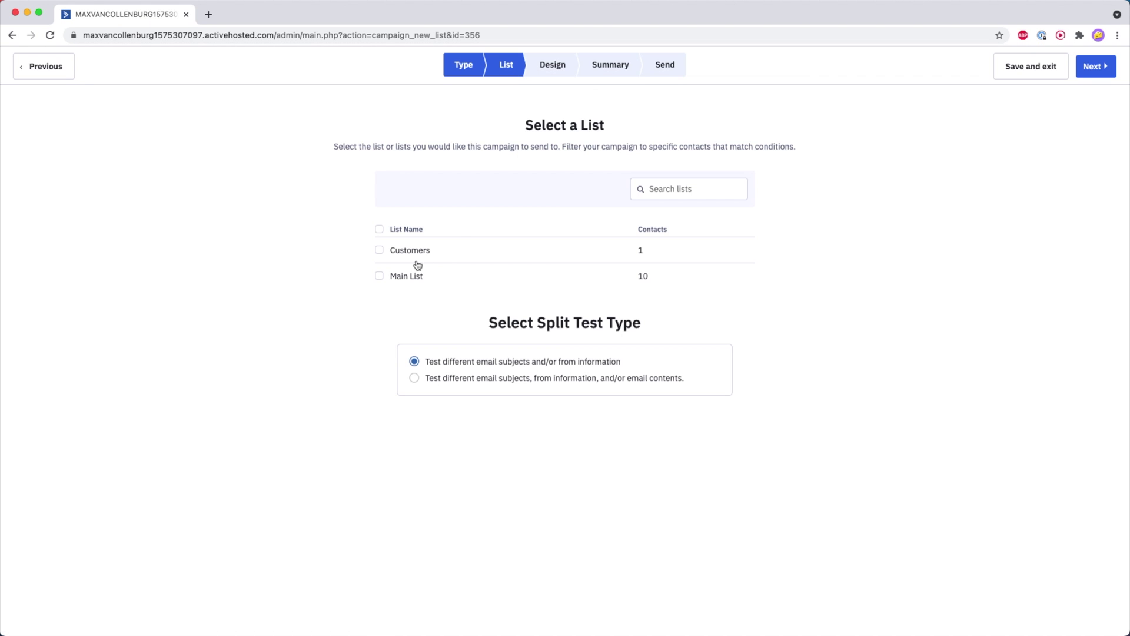
Select Main List, choose to test different email subjects and/or from information, and continue to the templates.
{"action": "left_click", "coordinate": [394, 281]}
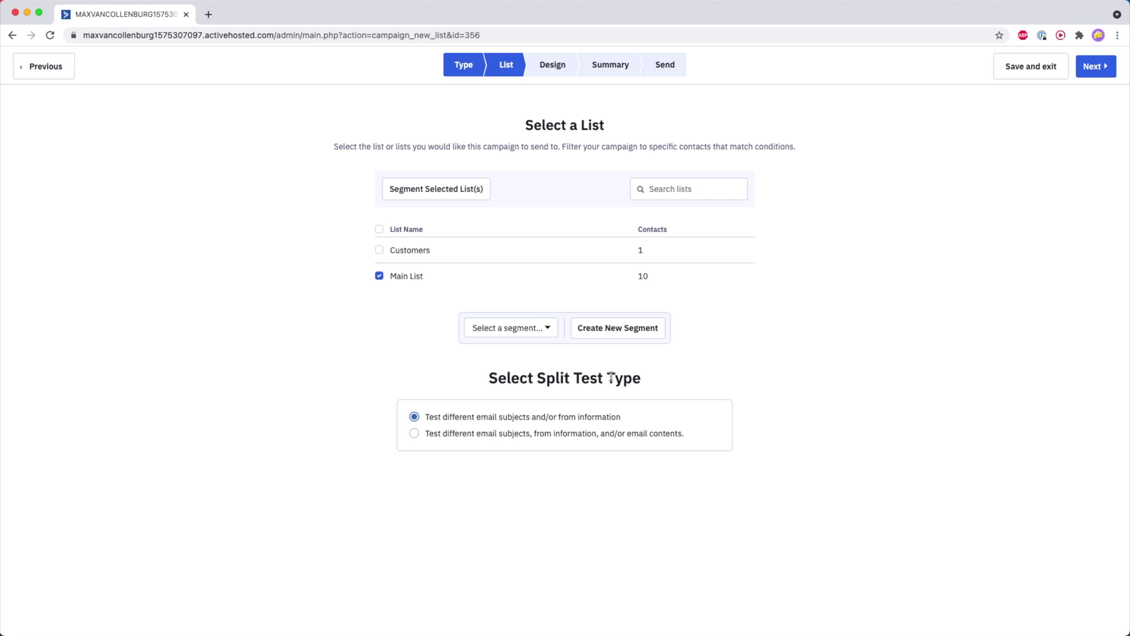
{"action": "left_click", "coordinate": [430, 437]}
{"action": "left_click", "coordinate": [451, 421]}
{"action": "left_click", "coordinate": [1095, 68]}
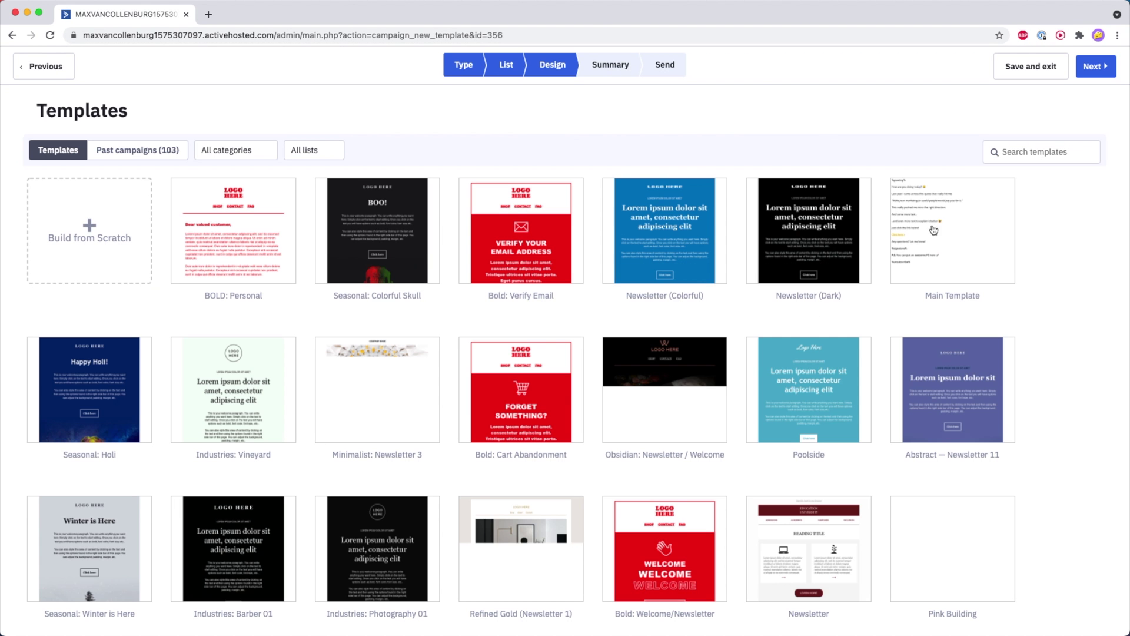
Use the Main Template for the email with the subject "awesome tips" and continue to the designer.
{"action": "left_click", "coordinate": [931, 206]}
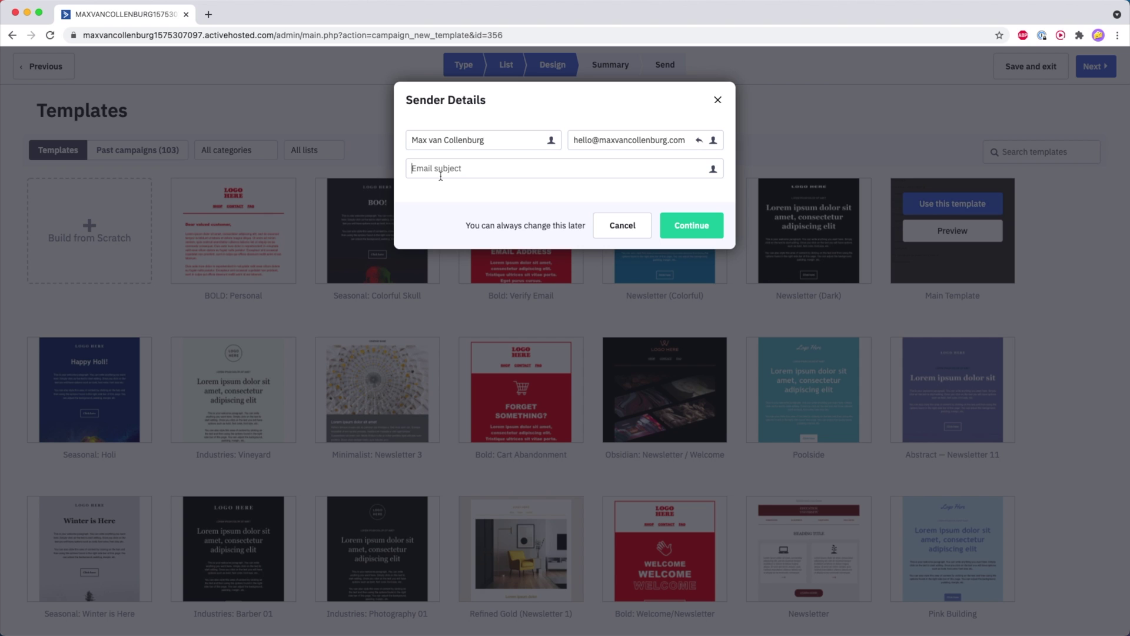
{"action": "type", "text": "awesome tips"}
{"action": "left_click", "coordinate": [683, 224]}
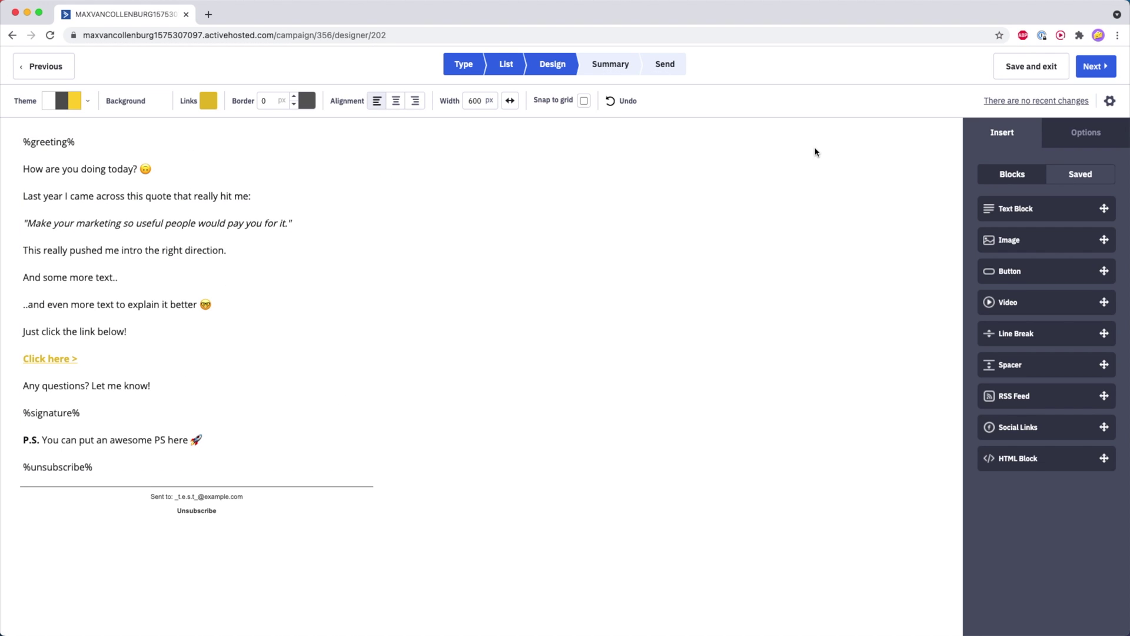
Add a second test in the email's settings with the subject "fantastic marketing tips".
{"action": "left_click", "coordinate": [1111, 101]}
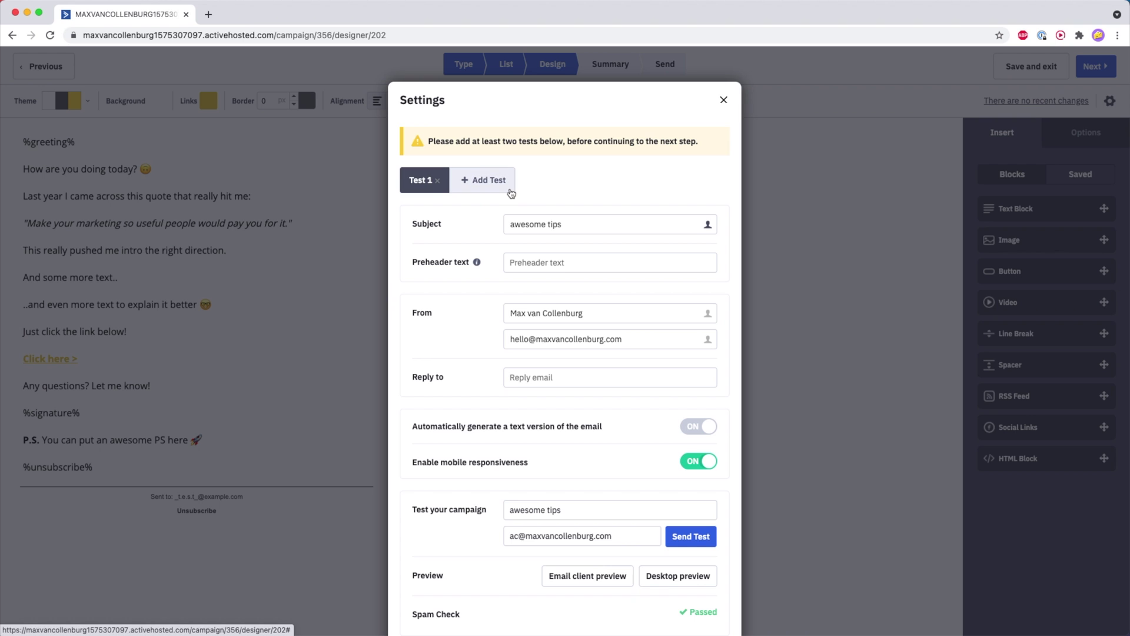
{"action": "left_click", "coordinate": [478, 181]}
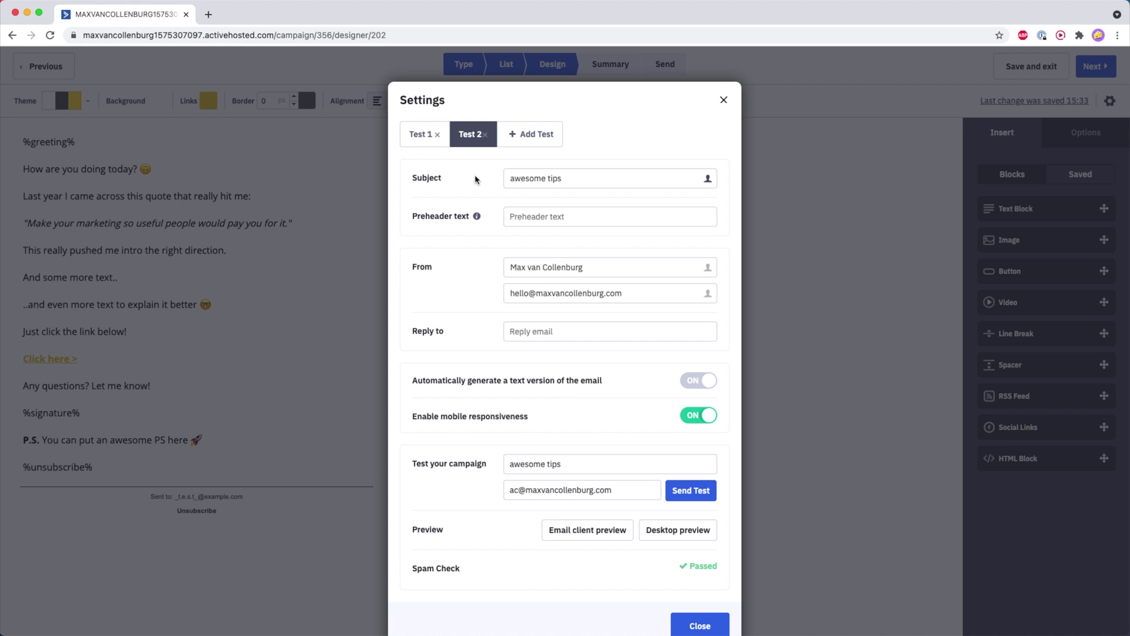
{"action": "triple_click", "coordinate": [551, 185]}
{"action": "type", "text": "t"}
{"action": "type", "text": "antastic marketing t"}
Compare the subject and sender settings of Test 1 and Test 2.
{"action": "left_click", "coordinate": [411, 139]}
{"action": "left_click", "coordinate": [466, 134]}
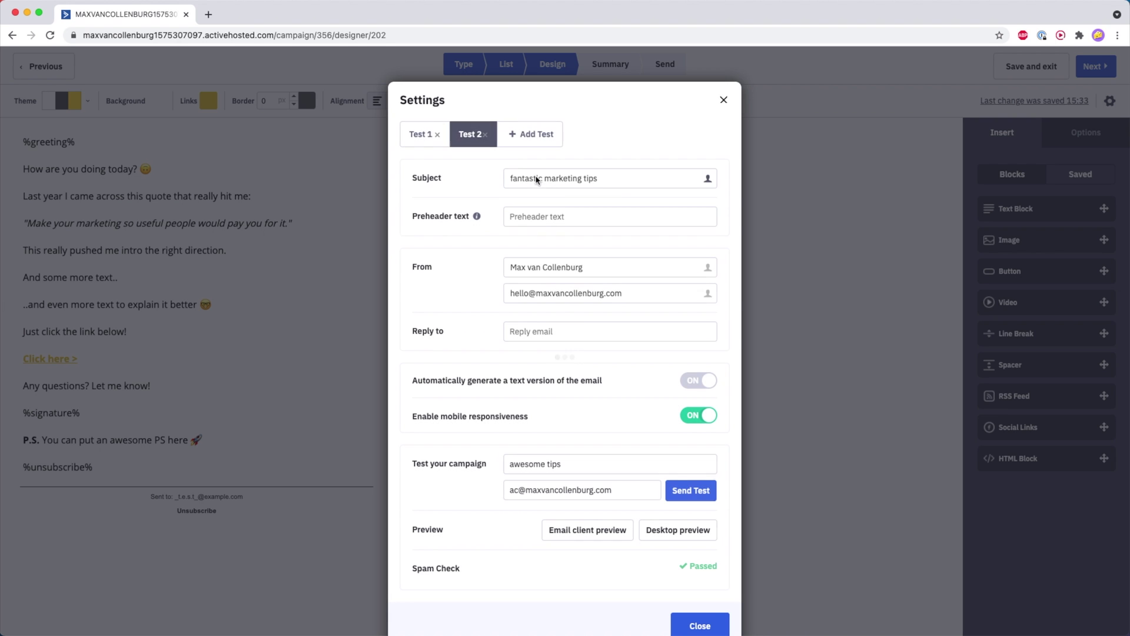
{"action": "left_click", "coordinate": [417, 134]}
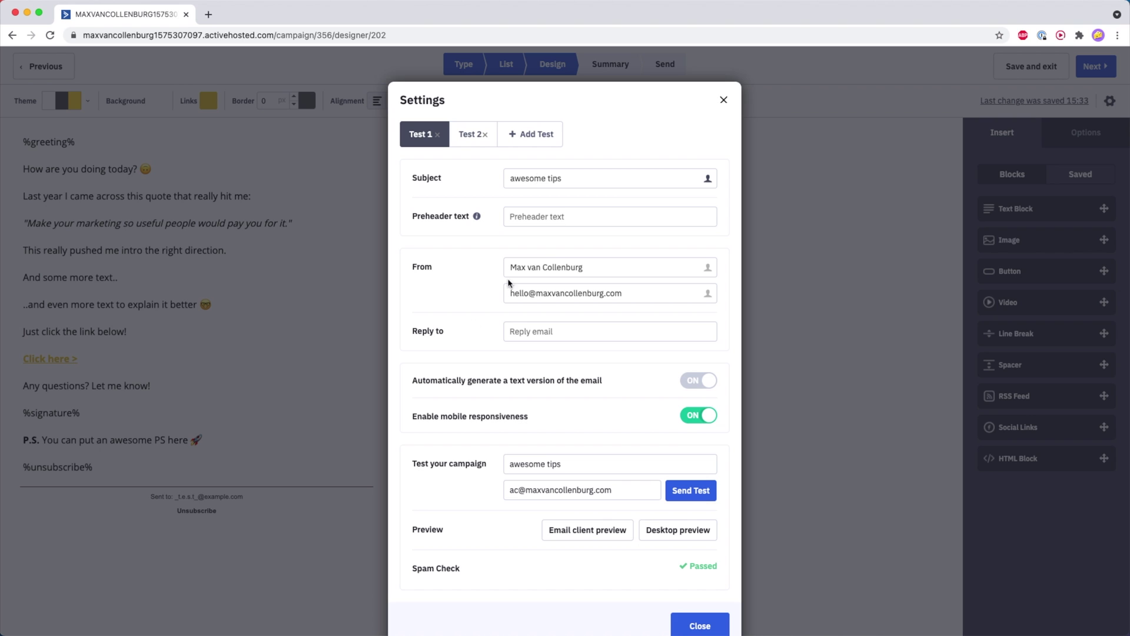
{"action": "left_click", "coordinate": [471, 136]}
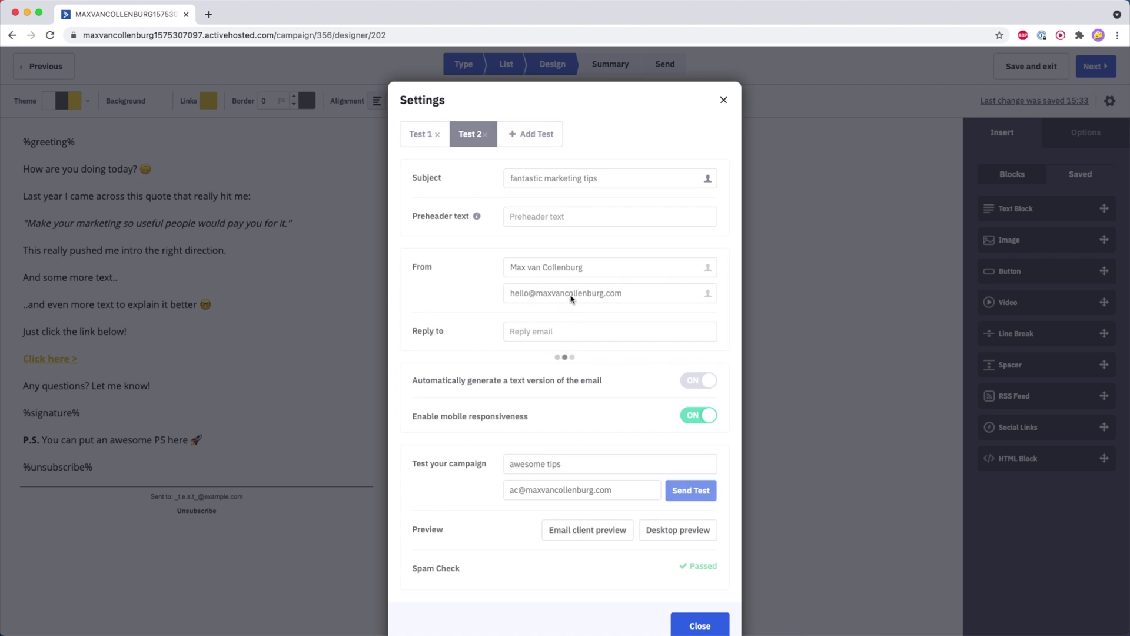
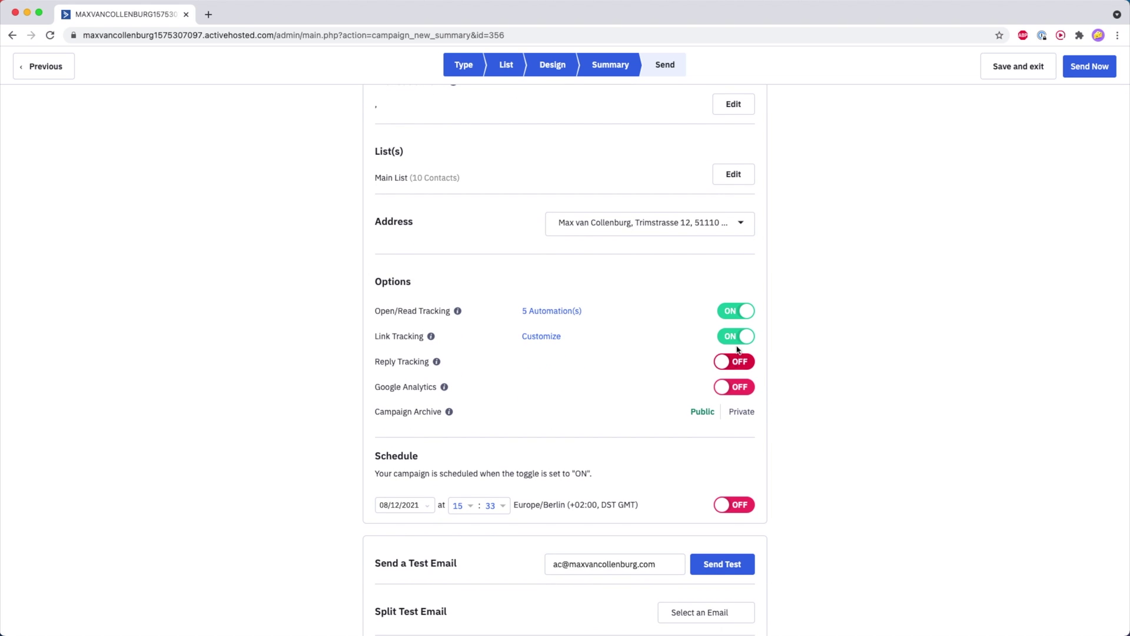
Set the campaign archive option to Private and review the Split Test Options on the summary page.
{"action": "left_click", "coordinate": [741, 412]}
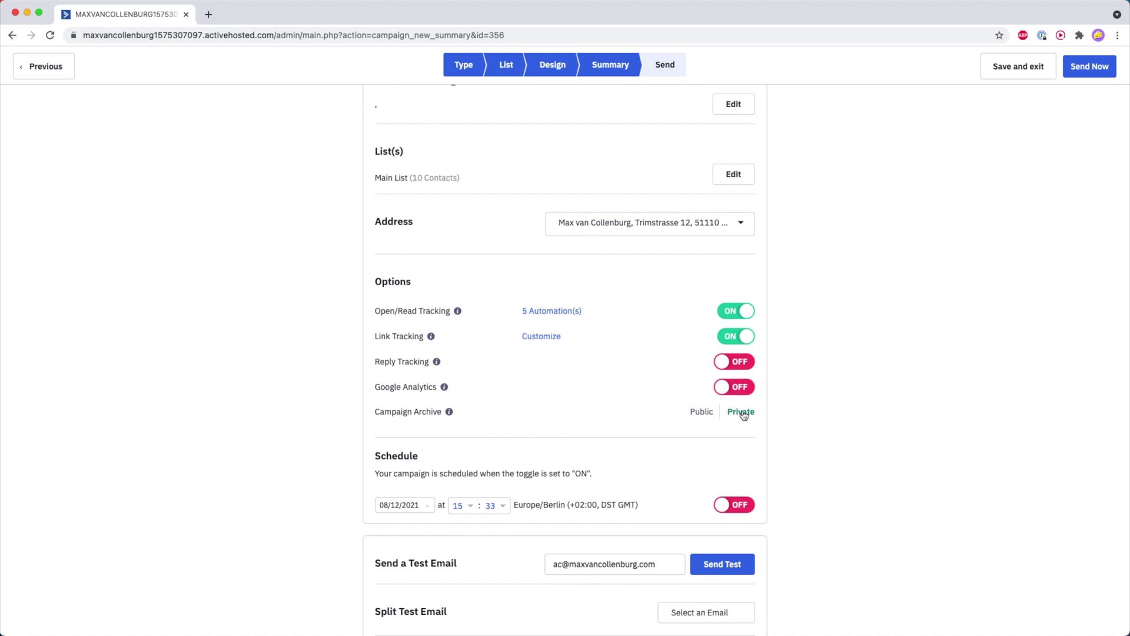
{"action": "scroll", "coordinate": [831, 456], "scroll_direction": "down", "scroll_amount": 1}
{"action": "scroll", "coordinate": [830, 456], "scroll_direction": "down", "scroll_amount": 3}
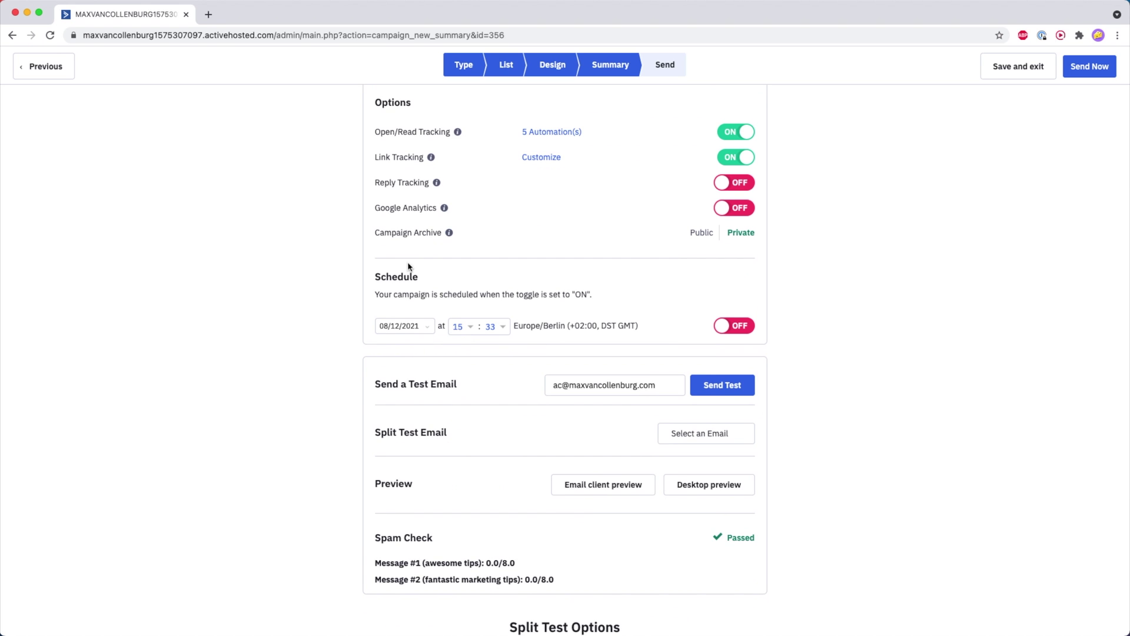
{"action": "scroll", "coordinate": [448, 283], "scroll_direction": "down", "scroll_amount": 2}
{"action": "scroll", "coordinate": [421, 242], "scroll_direction": "down", "scroll_amount": 4}
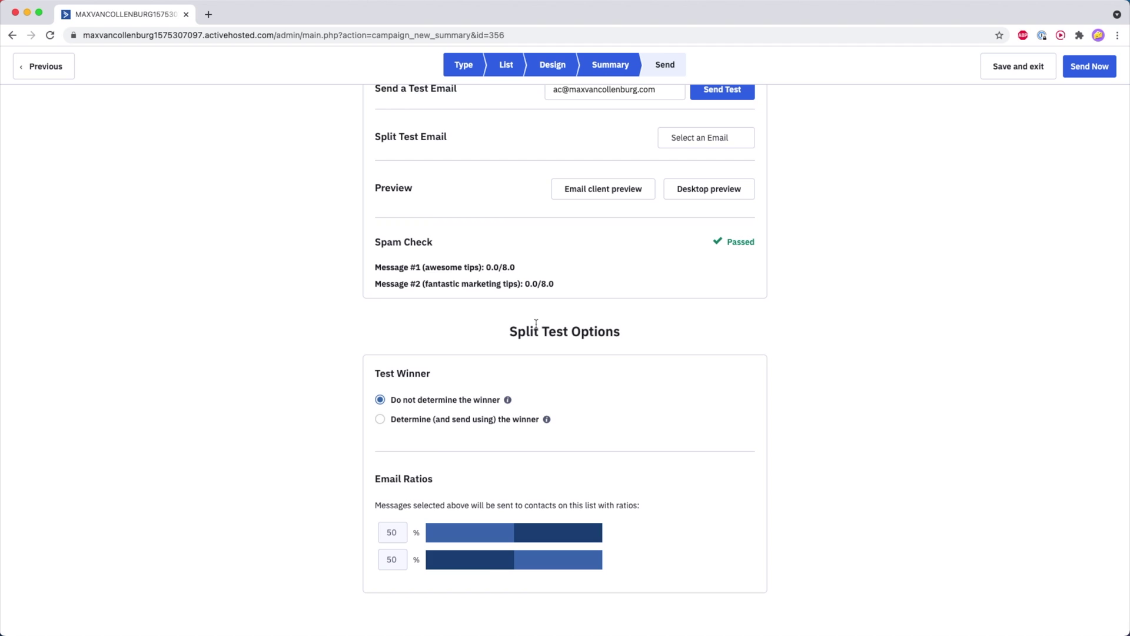
{"action": "left_click_drag", "start_coordinate": [518, 330], "coordinate": [592, 332]}
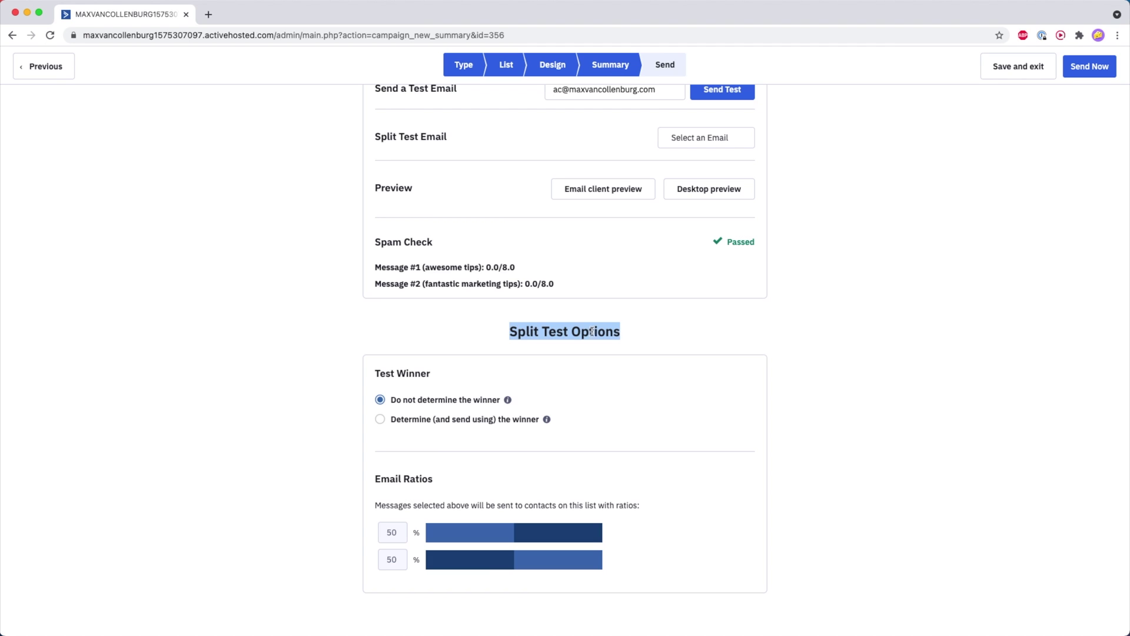
{"action": "left_click", "coordinate": [589, 331]}
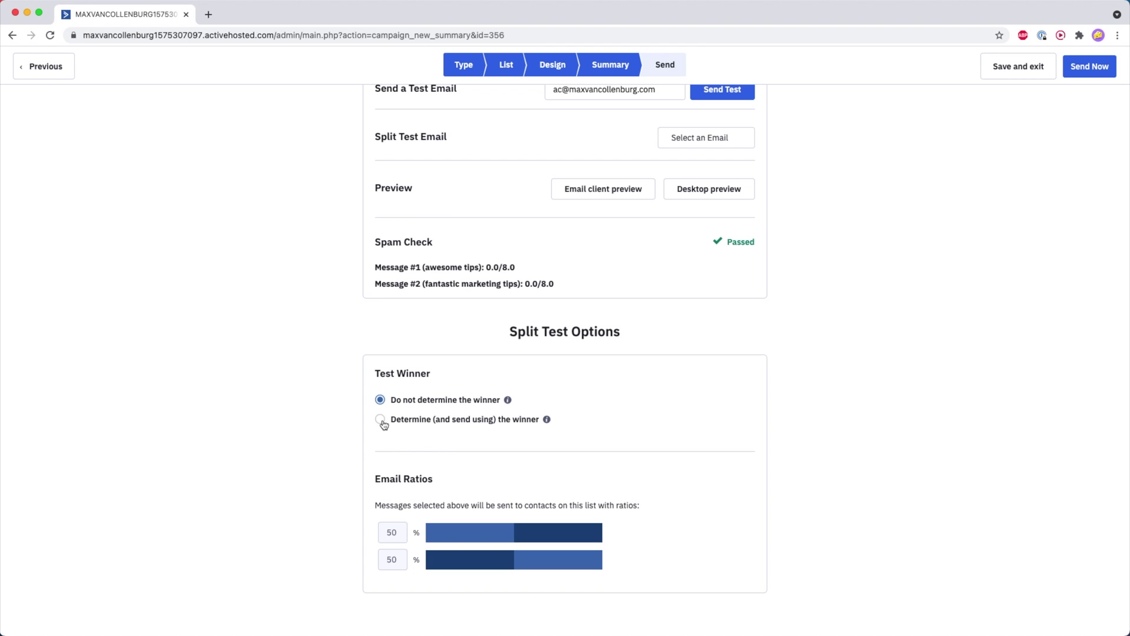
Set the test winner option to determine and send using the winner, and review its criteria and email ratios.
{"action": "left_click", "coordinate": [380, 420]}
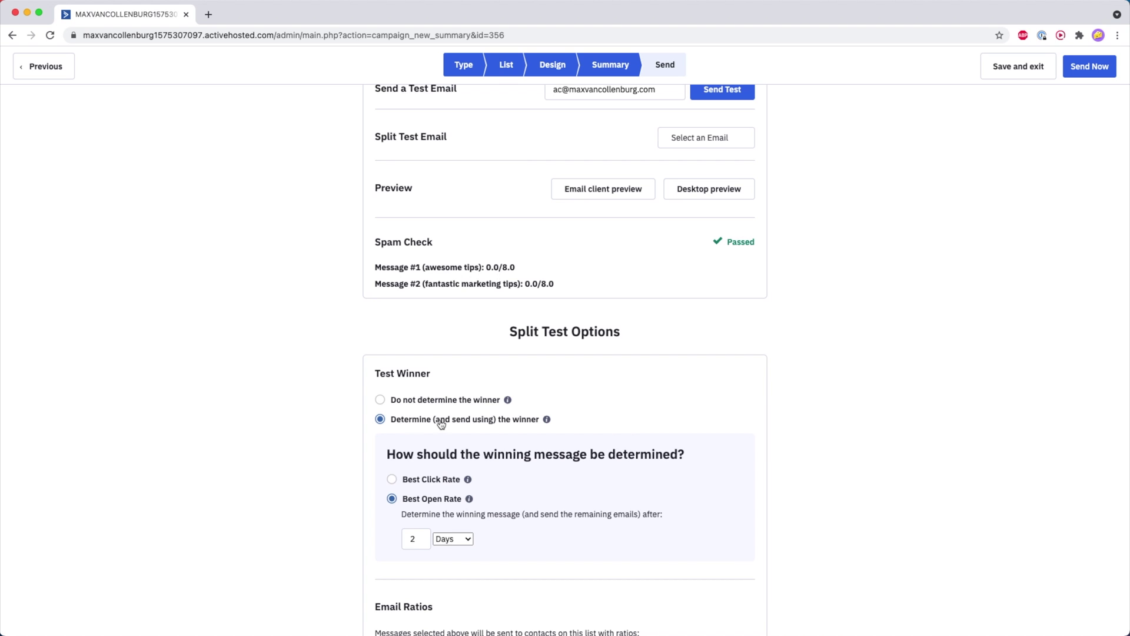
{"action": "scroll", "coordinate": [443, 424], "scroll_direction": "down", "scroll_amount": 3}
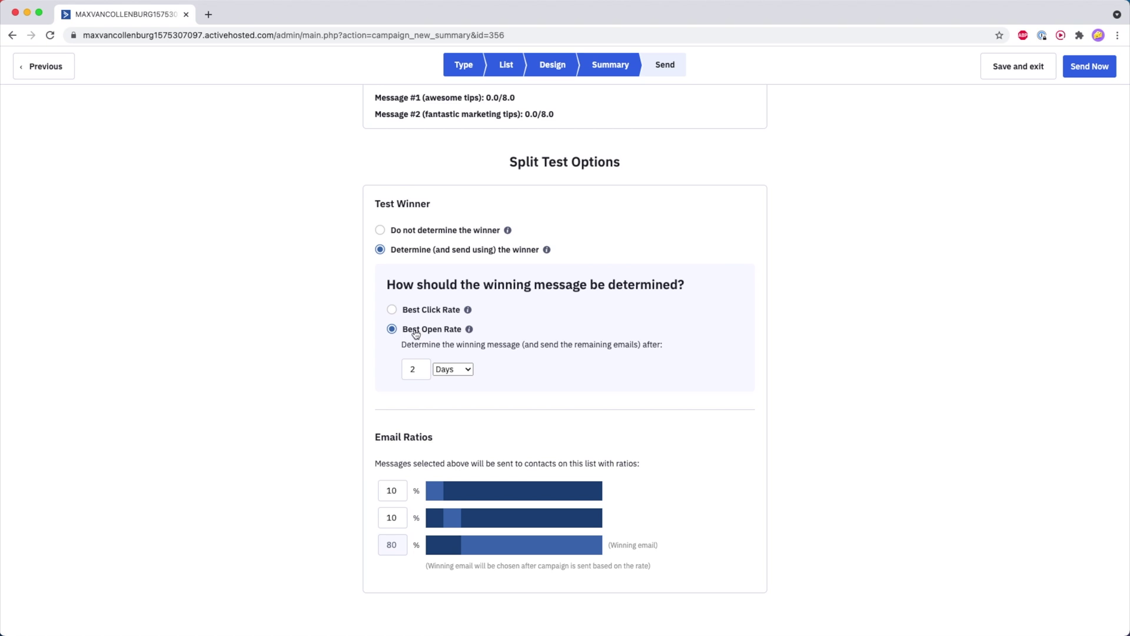
{"action": "scroll", "coordinate": [415, 334], "scroll_direction": "up", "scroll_amount": 4}
{"action": "scroll", "coordinate": [414, 290], "scroll_direction": "down", "scroll_amount": 3}
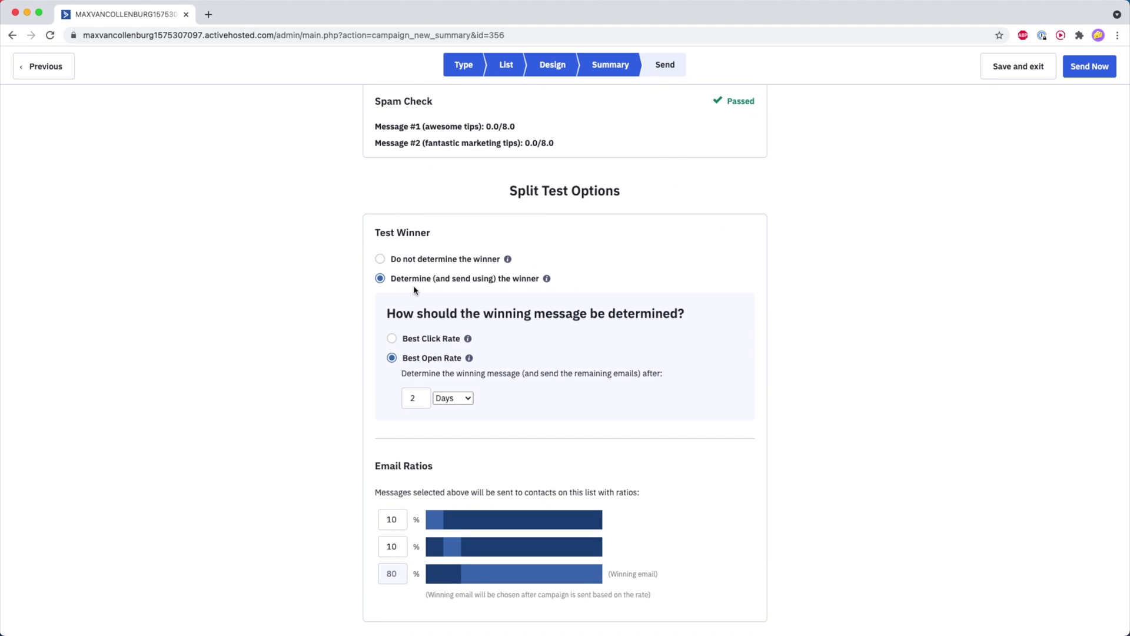
{"action": "scroll", "coordinate": [414, 290], "scroll_direction": "down", "scroll_amount": 1}
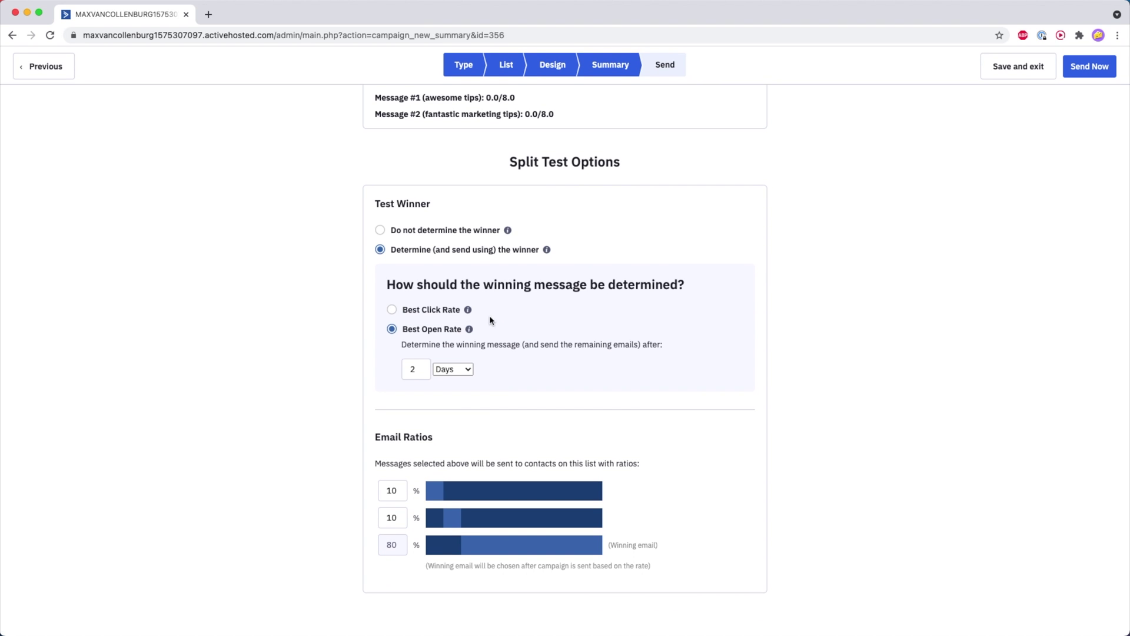
Choose Best Click Rate as the winner criterion and inspect the waiting period and email ratio fields.
{"action": "left_click", "coordinate": [436, 317]}
{"action": "double_click", "coordinate": [415, 373]}
{"action": "left_click", "coordinate": [342, 372]}
{"action": "double_click", "coordinate": [392, 492]}
{"action": "left_click", "coordinate": [398, 466]}
{"action": "double_click", "coordinate": [387, 511]}
{"action": "double_click", "coordinate": [390, 545]}
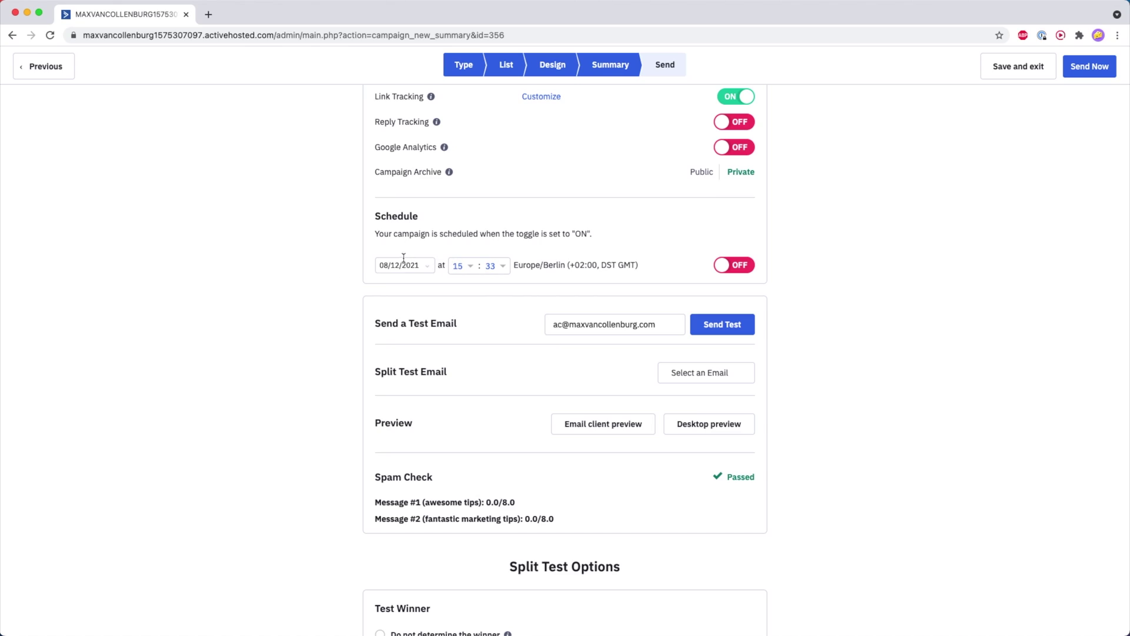
Switch the split test campaign's schedule on and set its date to tomorrow, 08/13/2021.
{"action": "left_click", "coordinate": [718, 265]}
{"action": "left_click", "coordinate": [398, 269]}
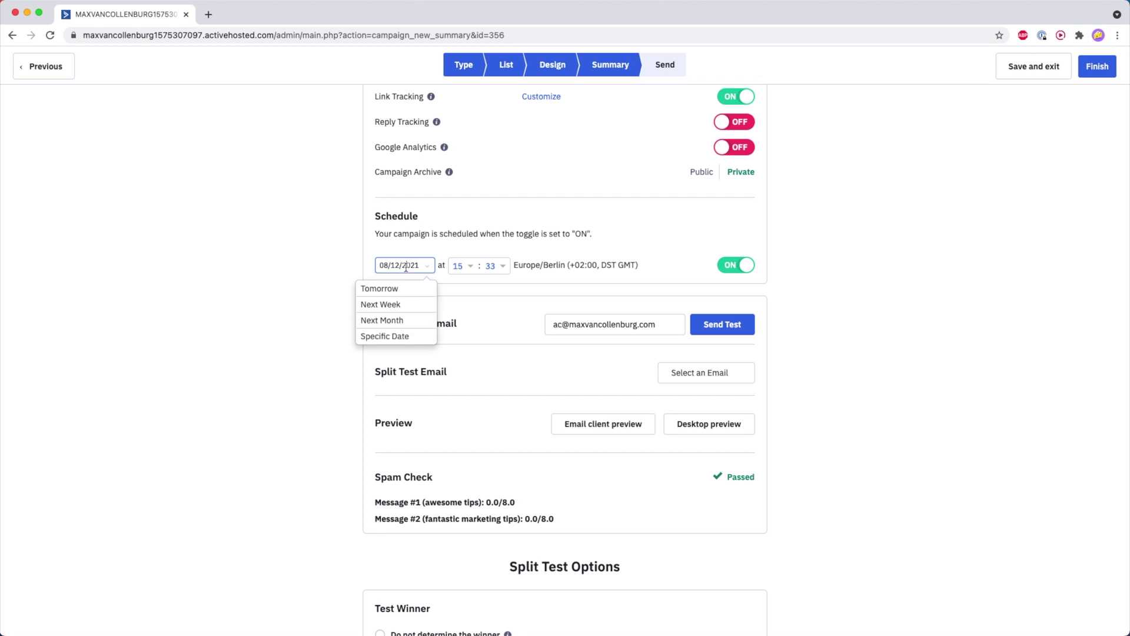
{"action": "left_click", "coordinate": [388, 290]}
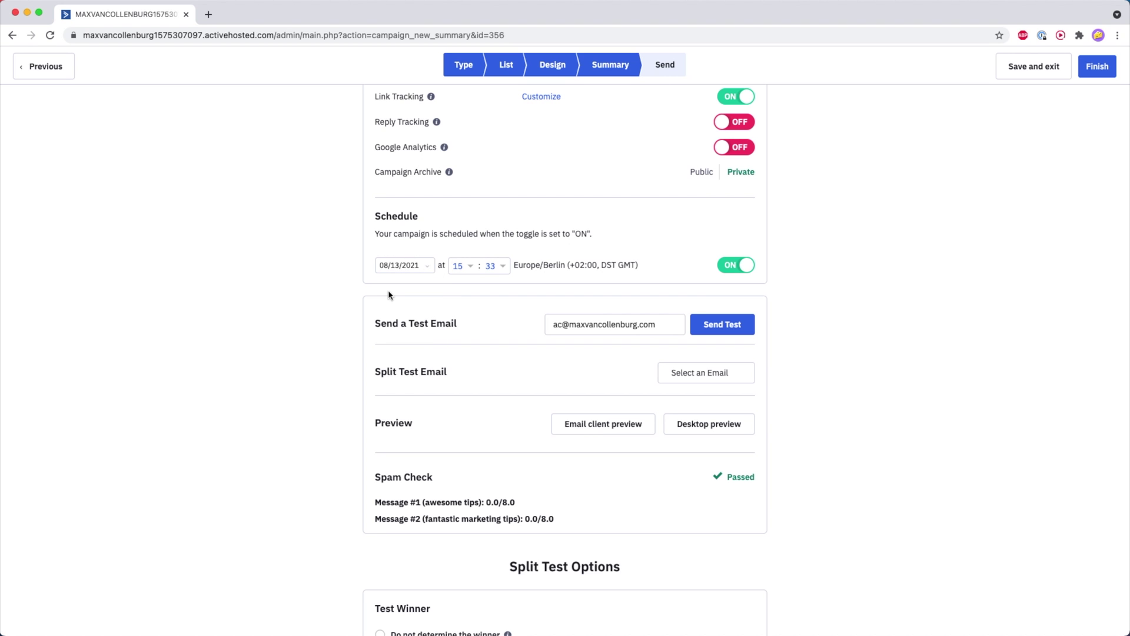
Finish the scheduled split test campaign and create an RSS Triggered campaign named "Example 3".
{"action": "left_click", "coordinate": [1091, 76]}
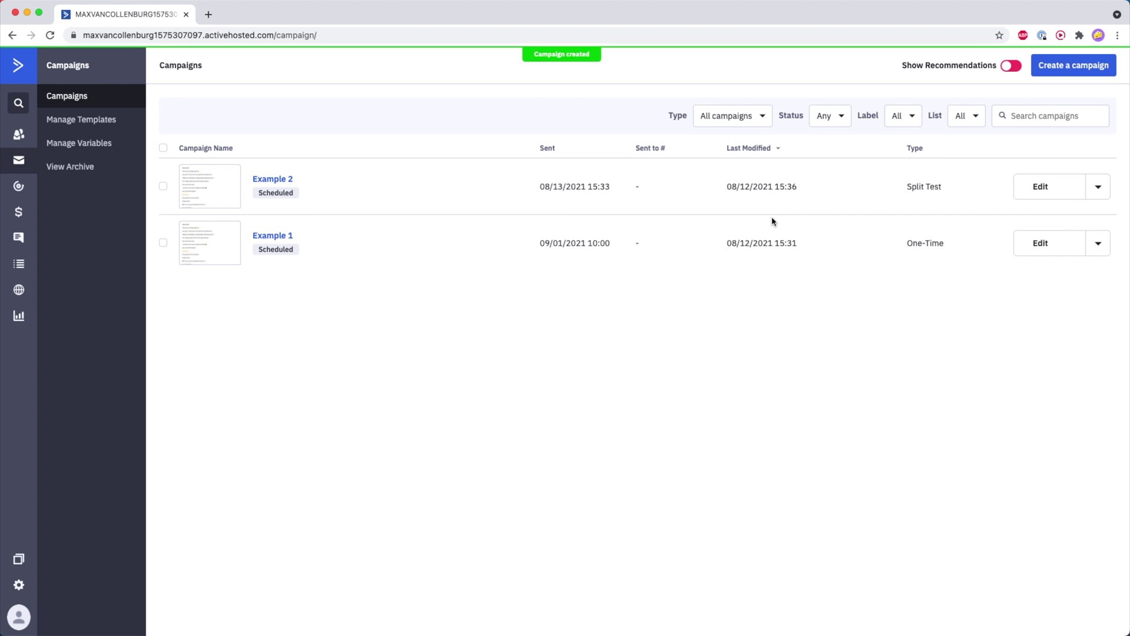
{"action": "left_click", "coordinate": [1080, 73]}
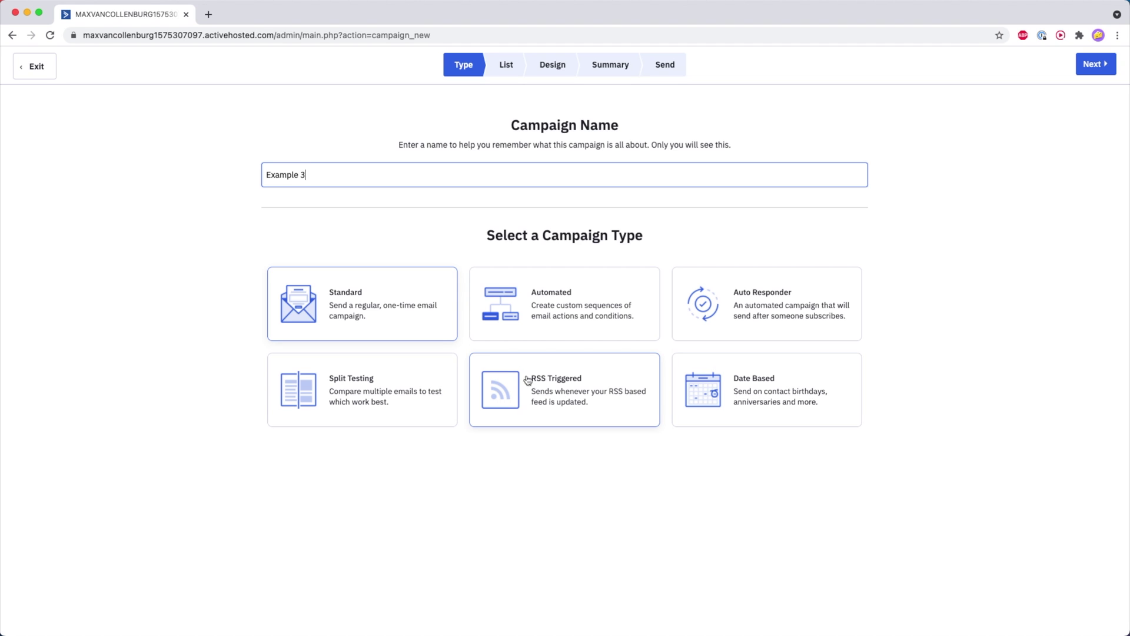
{"action": "left_click", "coordinate": [523, 409]}
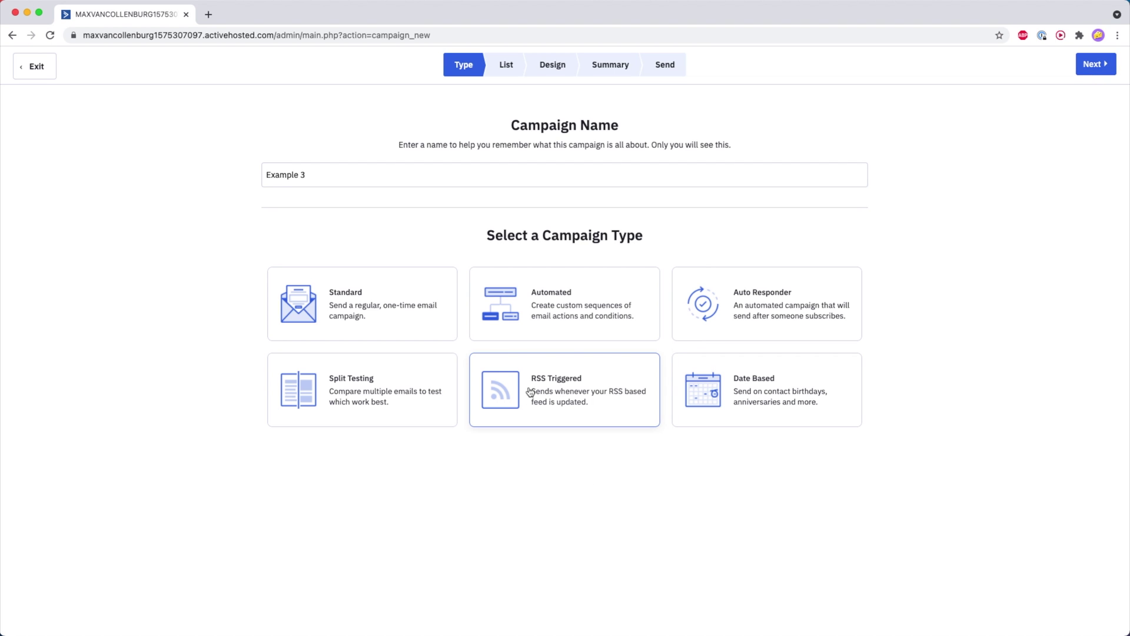
{"action": "left_click", "coordinate": [1087, 66]}
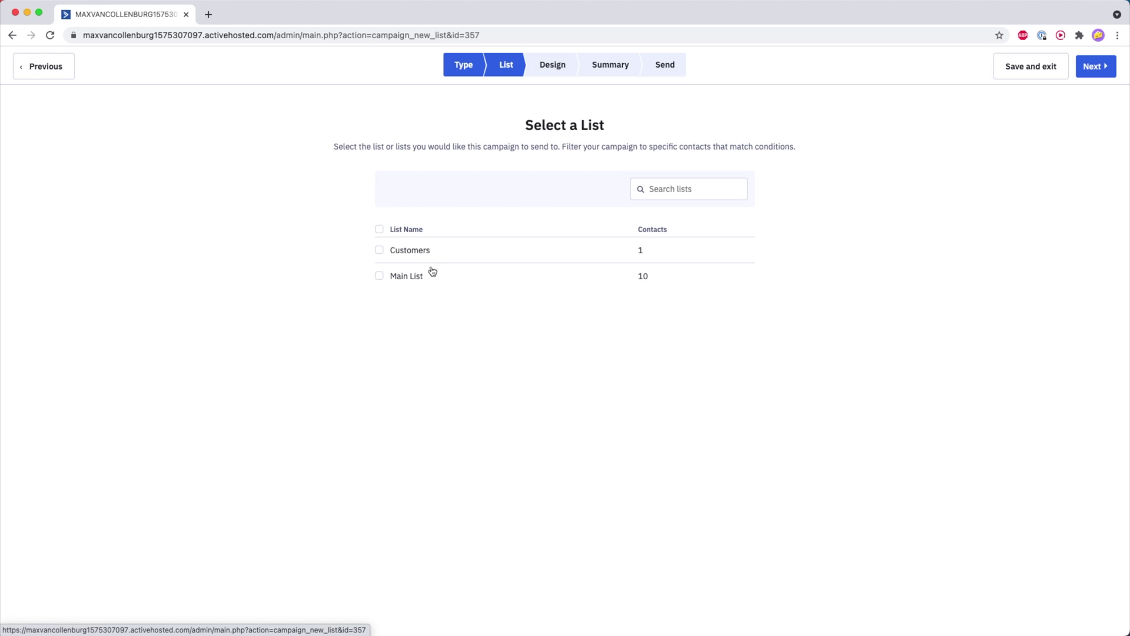
Send the campaign to Main List, limited to the "Not currently following free email course" segment, and proceed to the design stage.
{"action": "left_click", "coordinate": [391, 277]}
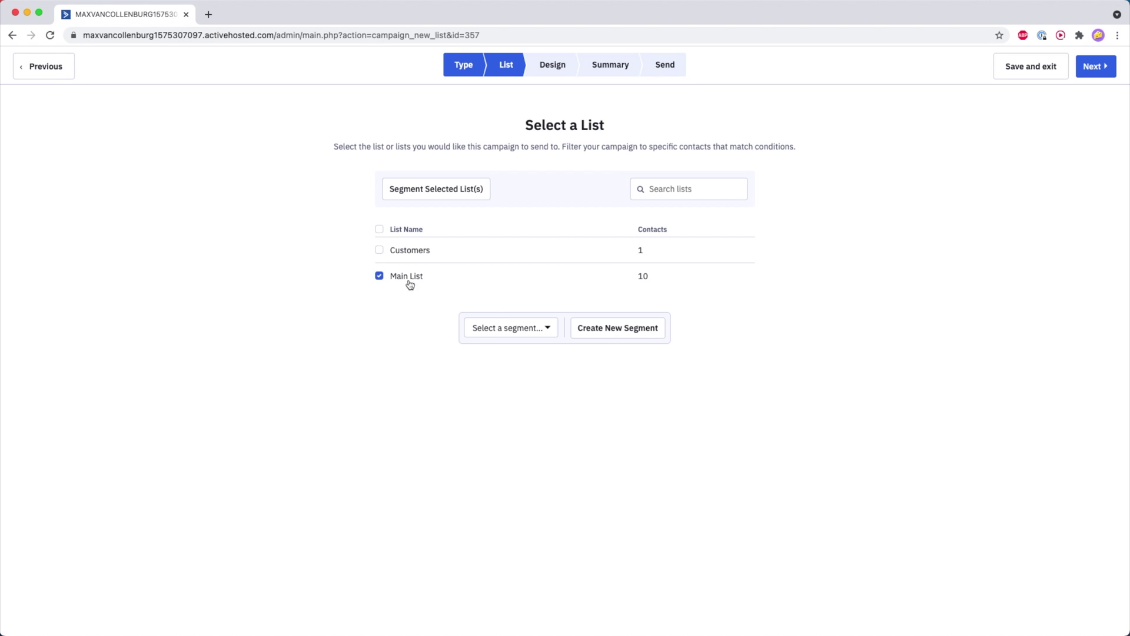
{"action": "left_click", "coordinate": [517, 330]}
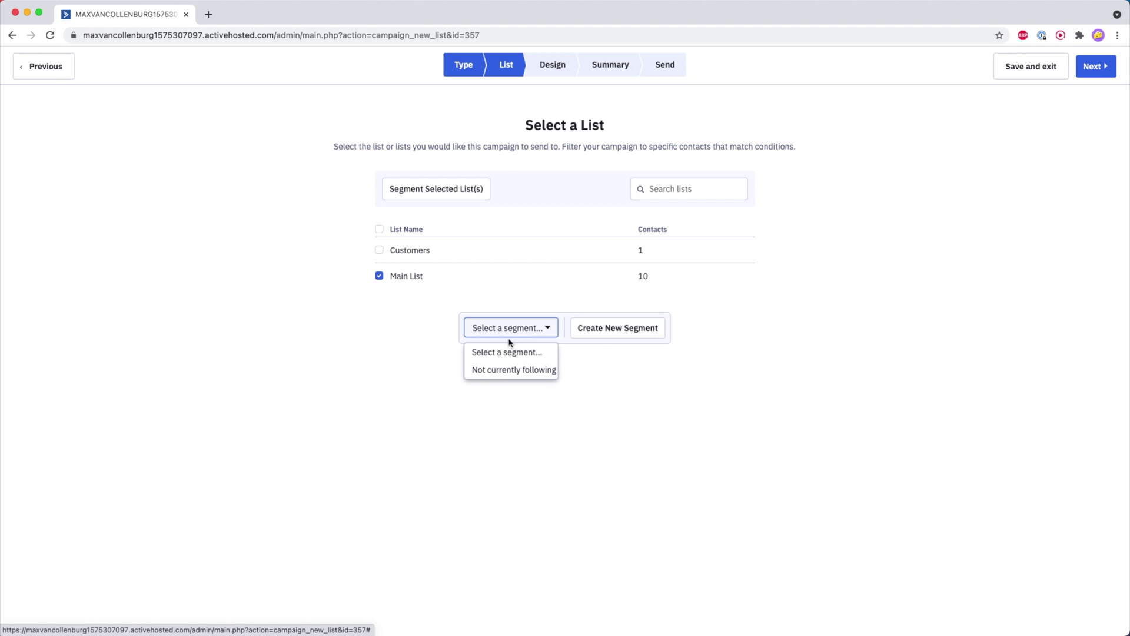
{"action": "left_click", "coordinate": [482, 374]}
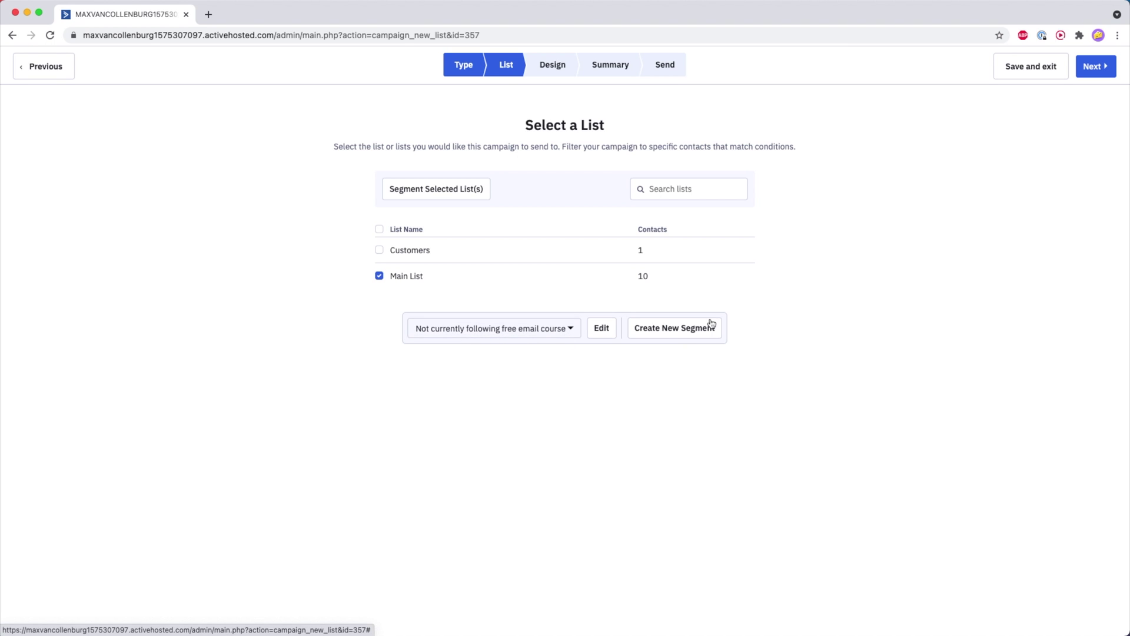
{"action": "left_click", "coordinate": [1098, 72]}
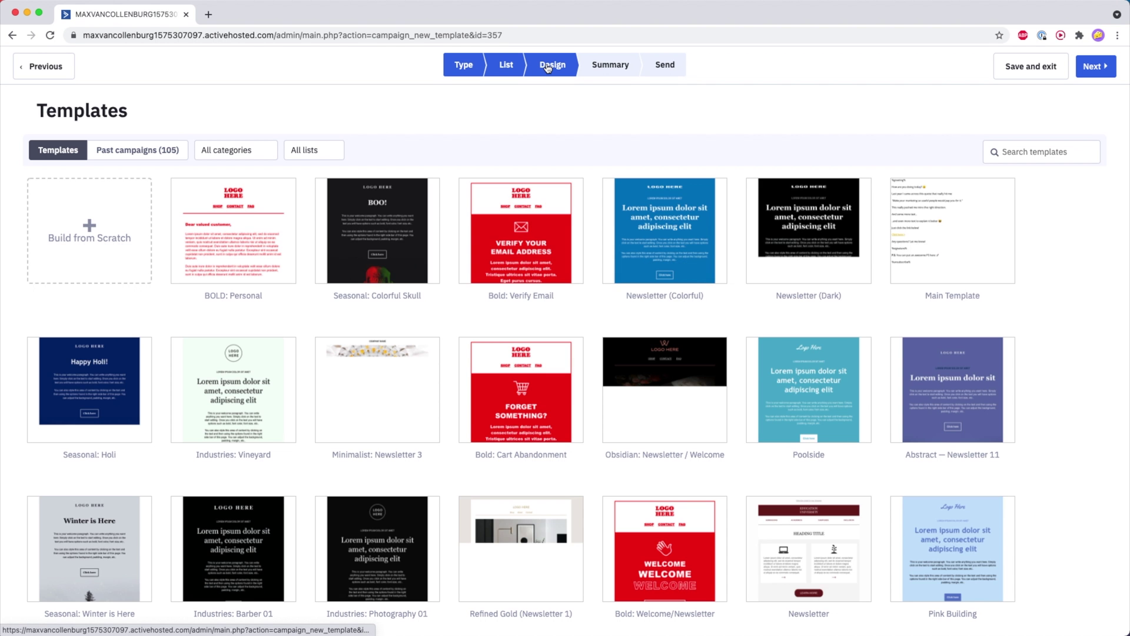
Use Main Template for the campaign email with the subject "new articles".
{"action": "mouse_move", "coordinate": [909, 209]}
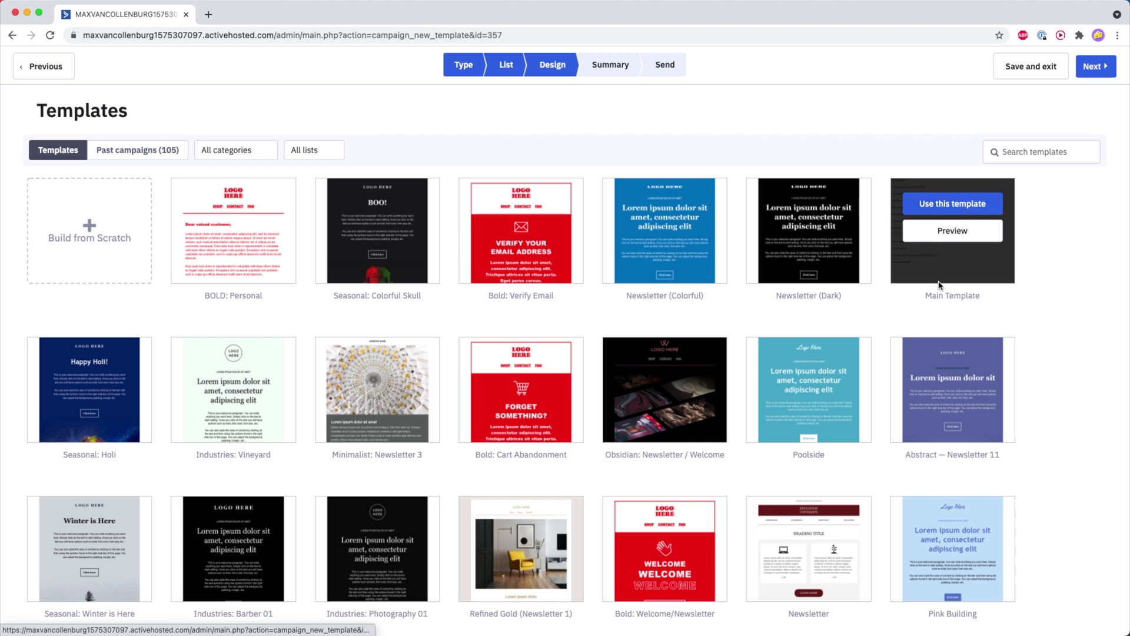
{"action": "left_click", "coordinate": [945, 206]}
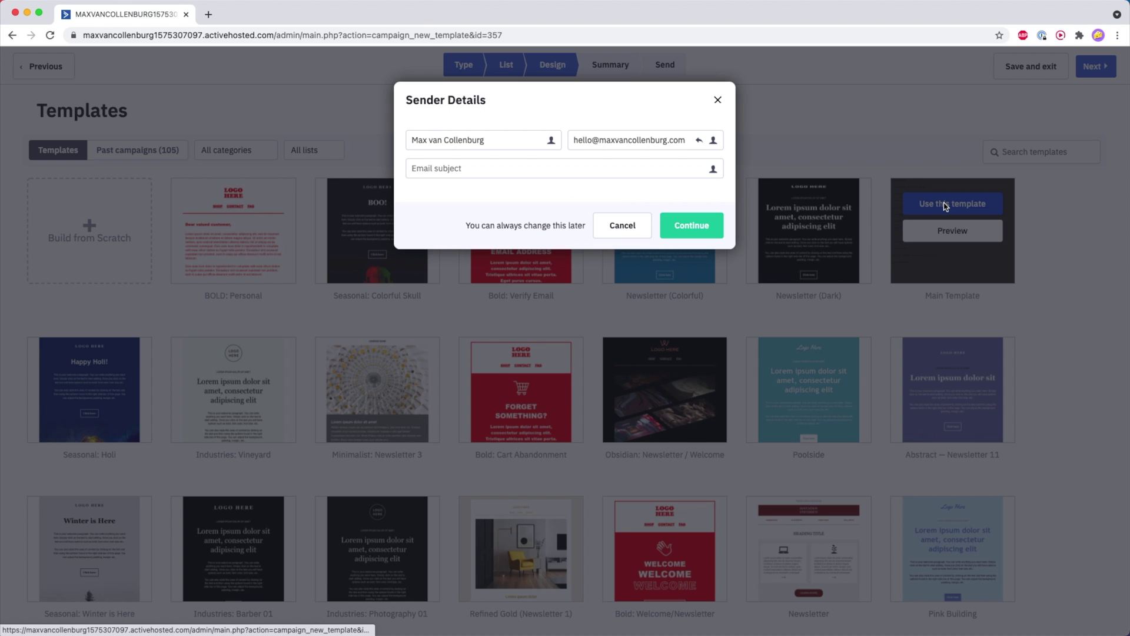
{"action": "left_click", "coordinate": [429, 170]}
{"action": "type", "text": "la"}
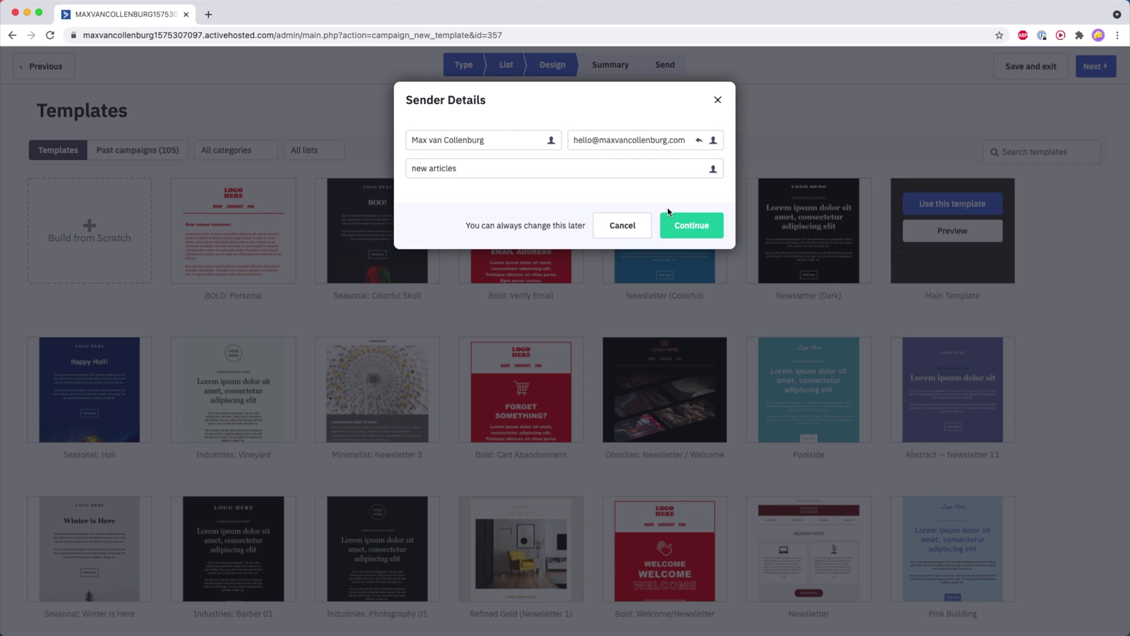
{"action": "left_click", "coordinate": [692, 224]}
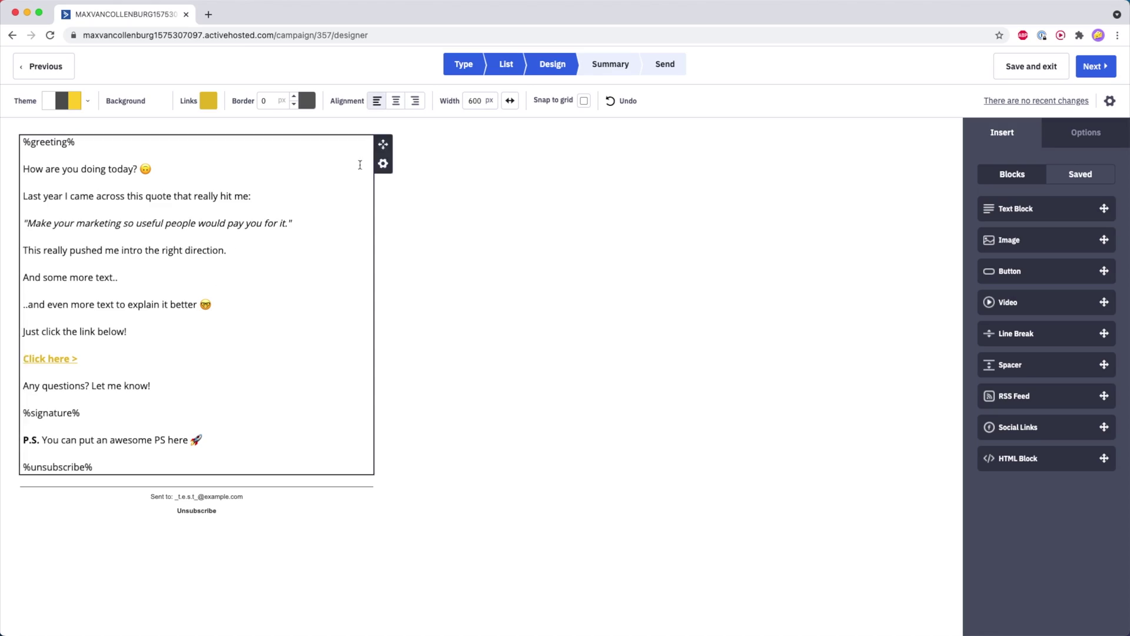
Duplicate the text block and trim both copies so the email splits after "Just click the link below!", without the "Click here >" link.
{"action": "left_click", "coordinate": [383, 163]}
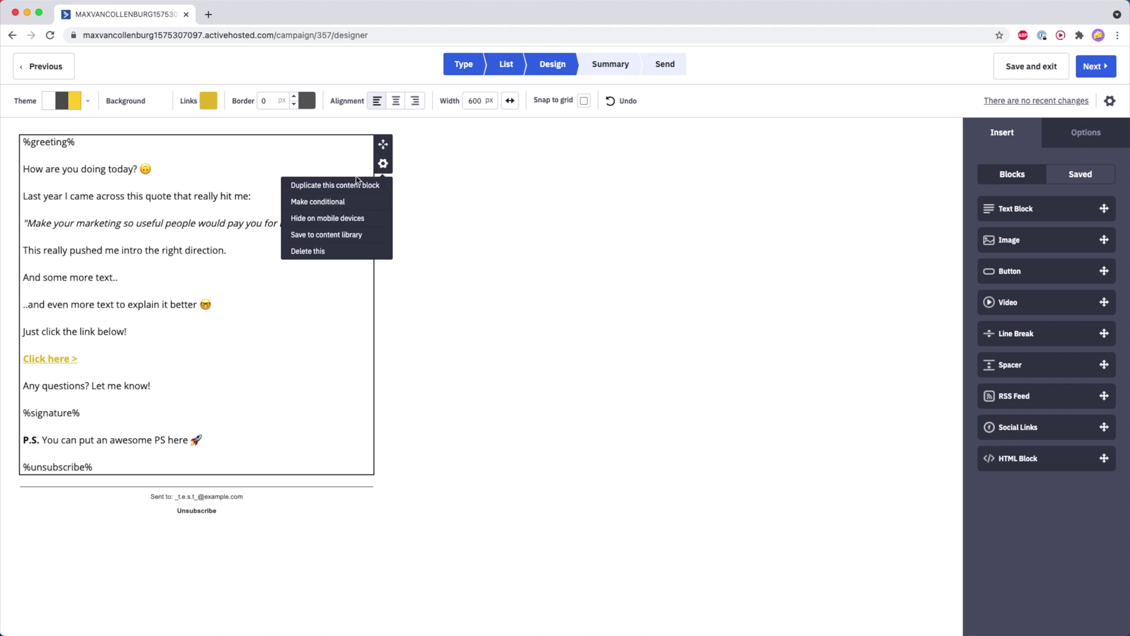
{"action": "left_click", "coordinate": [305, 185]}
{"action": "left_click_drag", "start_coordinate": [130, 331], "coordinate": [222, 471]}
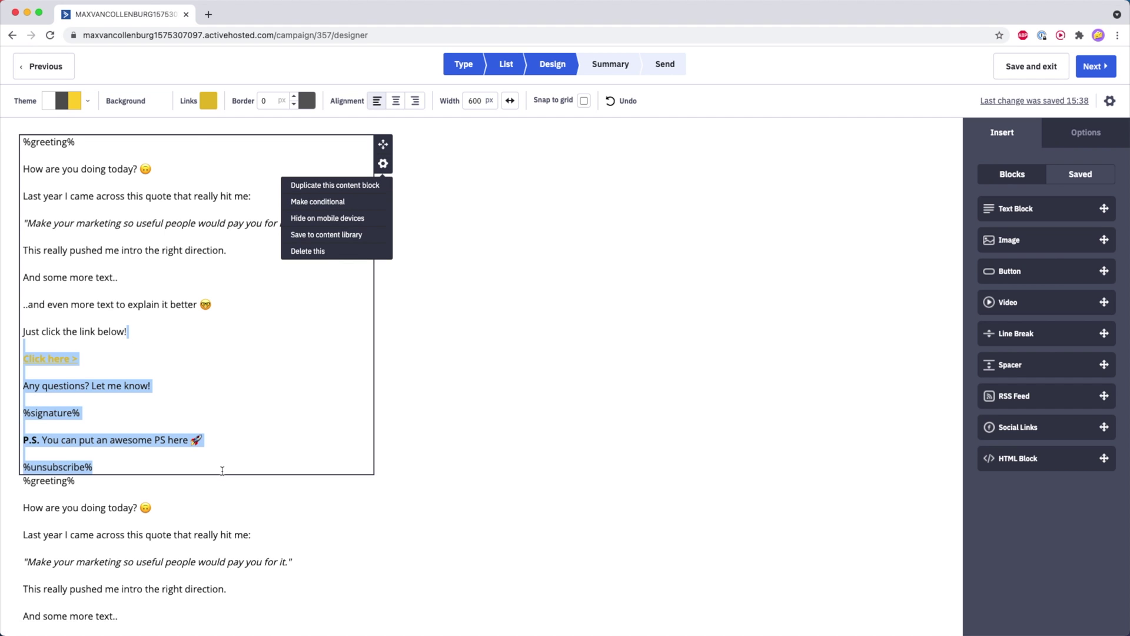
{"action": "key", "text": "BackSpace"}
{"action": "left_click_drag", "start_coordinate": [137, 532], "coordinate": [28, 370]}
{"action": "left_click_drag", "start_coordinate": [89, 562], "coordinate": [10, 345]}
{"action": "key", "text": "BackSpace"}
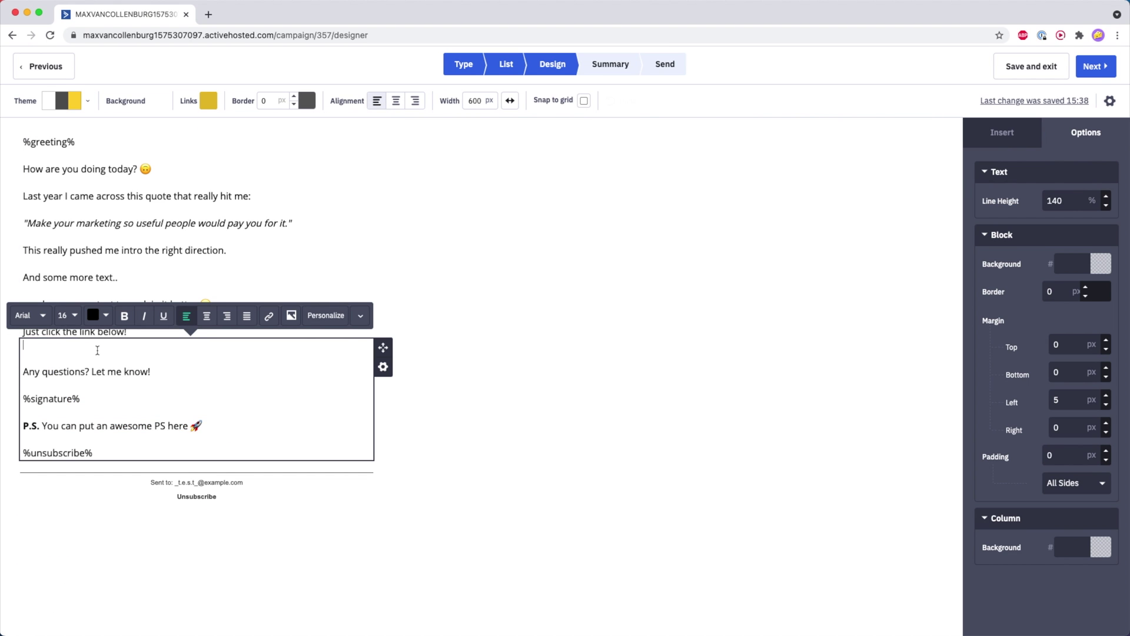
{"action": "key", "text": "BackSpace"}
{"action": "left_click", "coordinate": [512, 375]}
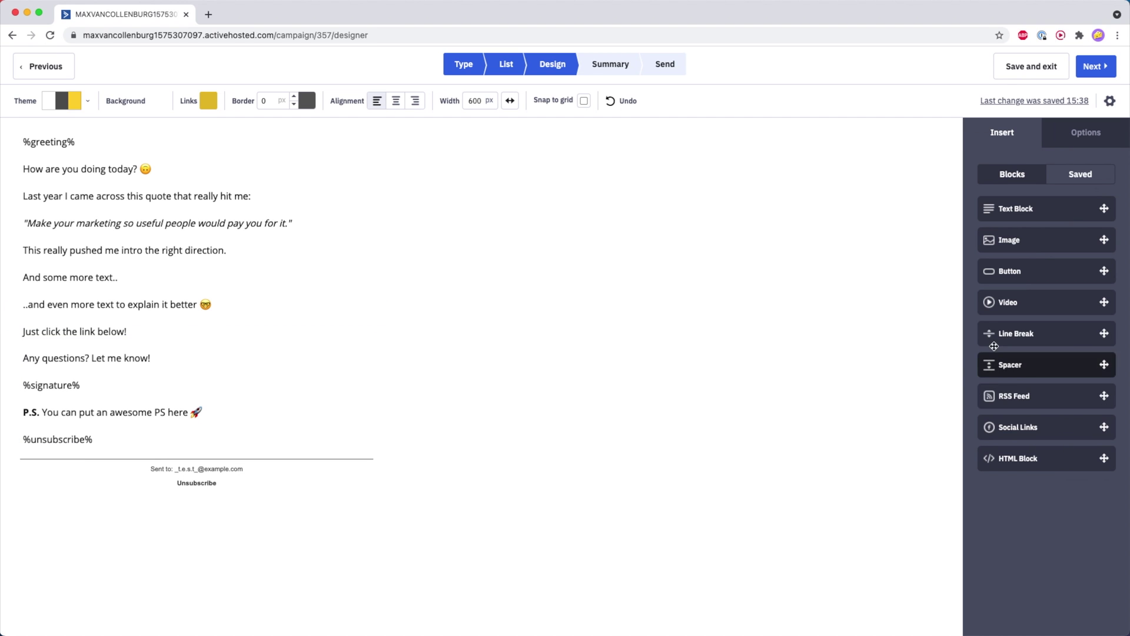
Insert an RSS Feed block between the two text blocks, then open maxvancollenburg.com/feed/ in a new browser tab and copy its address.
{"action": "left_click_drag", "start_coordinate": [1014, 396], "coordinate": [150, 338]}
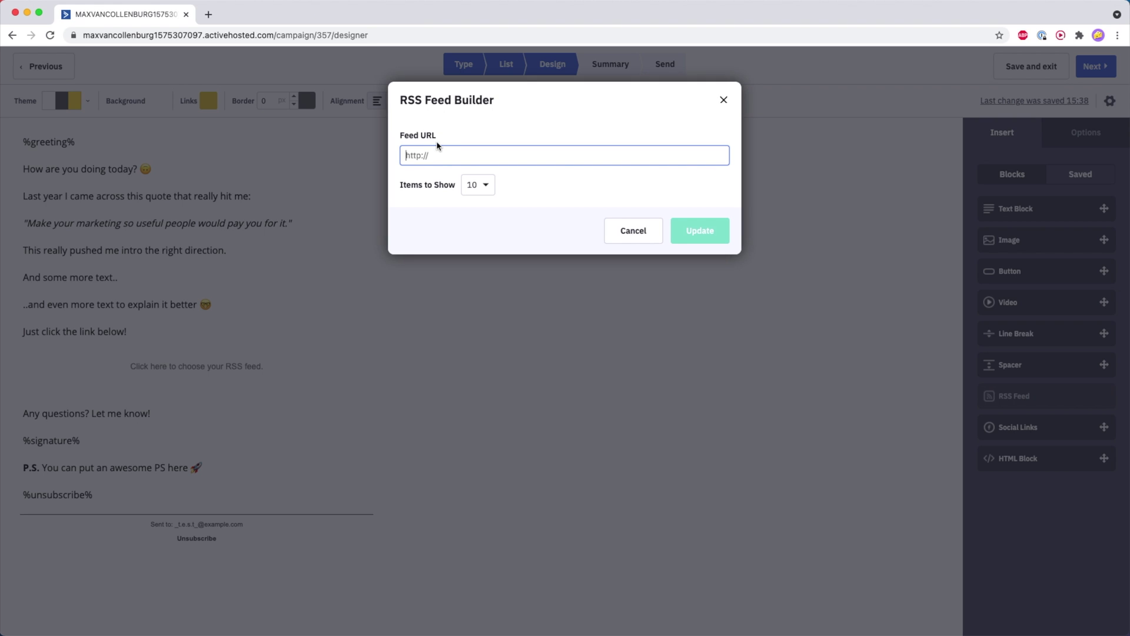
{"action": "key", "text": "super+t"}
{"action": "type", "text": "maxvancollenburg.com/feed/"}
{"action": "key", "text": "Return"}
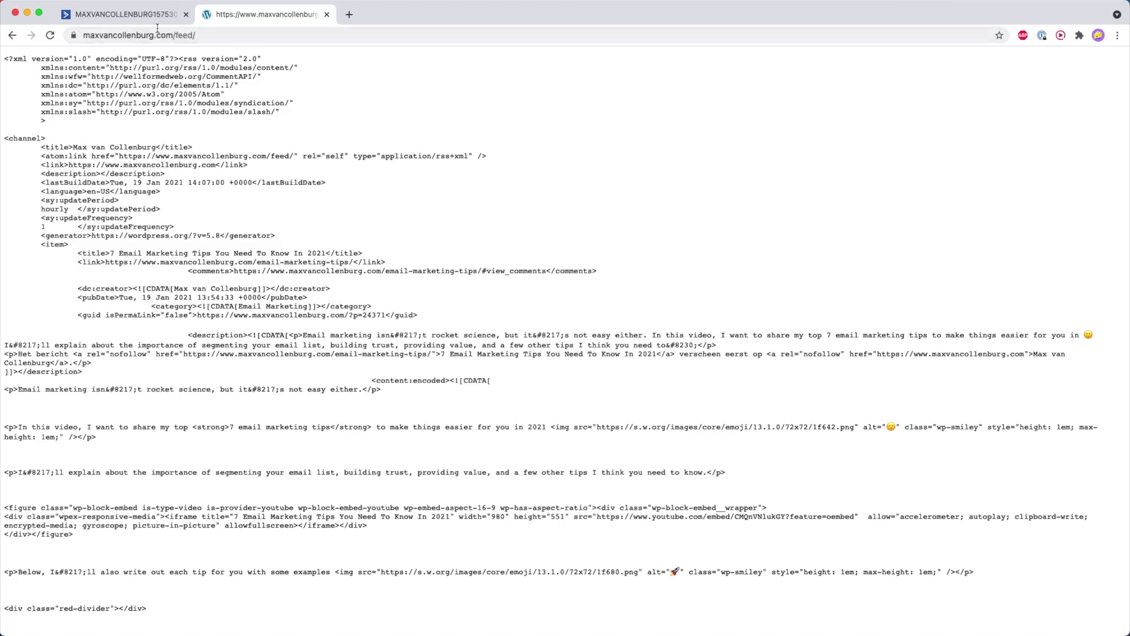
{"action": "left_click", "coordinate": [180, 34]}
{"action": "key", "text": "super+c"}
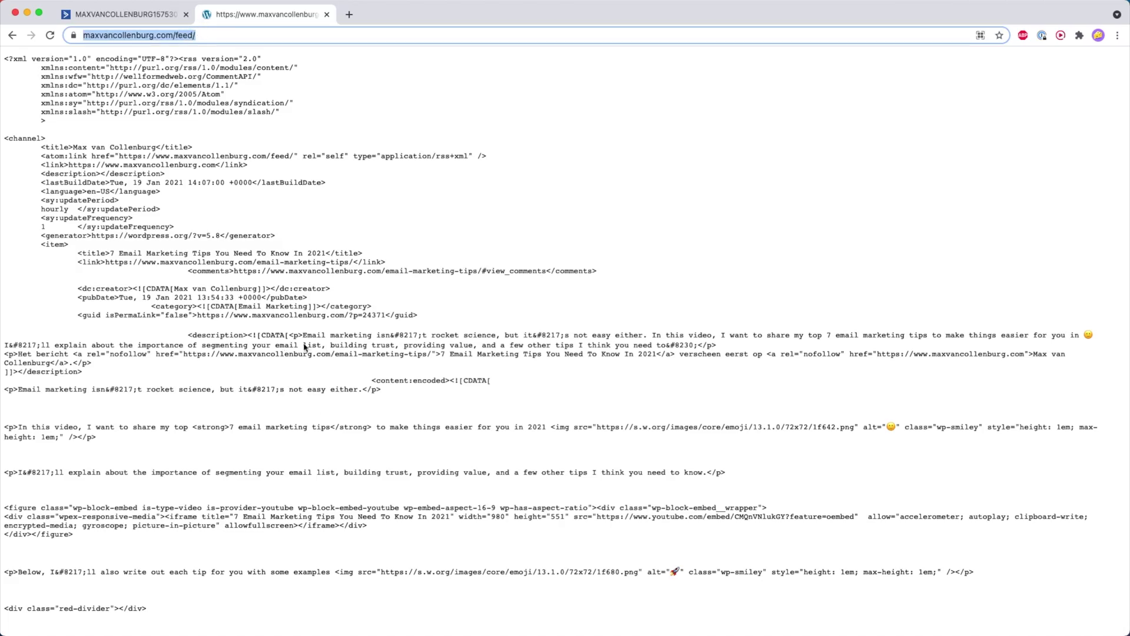
{"action": "scroll", "coordinate": [304, 347], "scroll_direction": "down", "scroll_amount": 20}
{"action": "scroll", "coordinate": [2, 550], "scroll_direction": "down", "scroll_amount": 20}
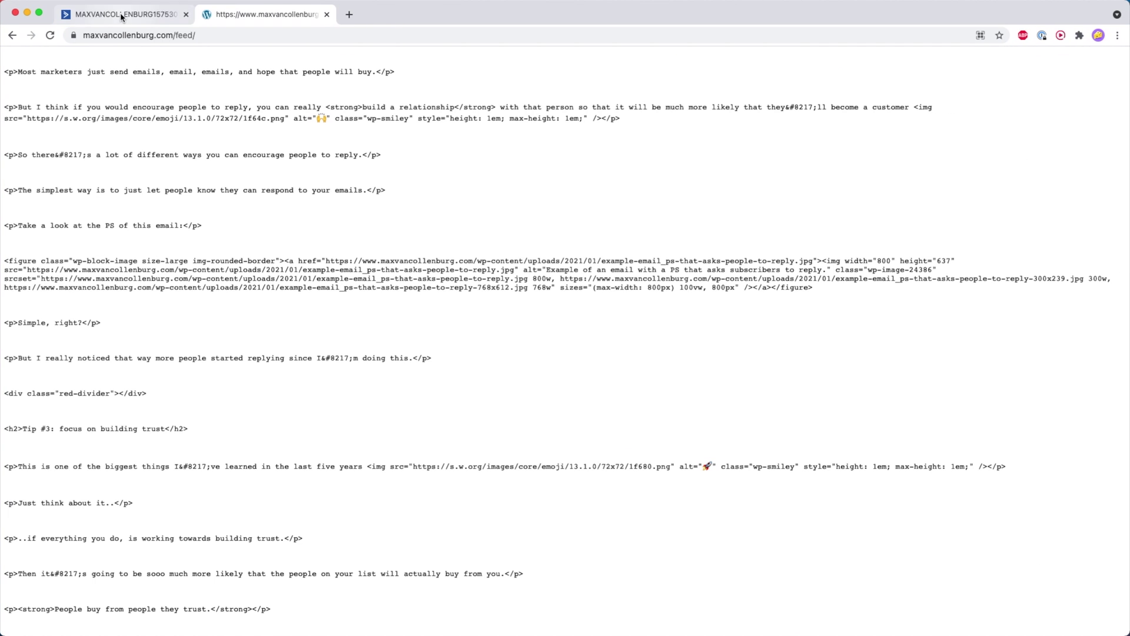
{"action": "left_click", "coordinate": [146, 13]}
{"action": "key", "text": "super+v"}
{"action": "left_click", "coordinate": [699, 230]}
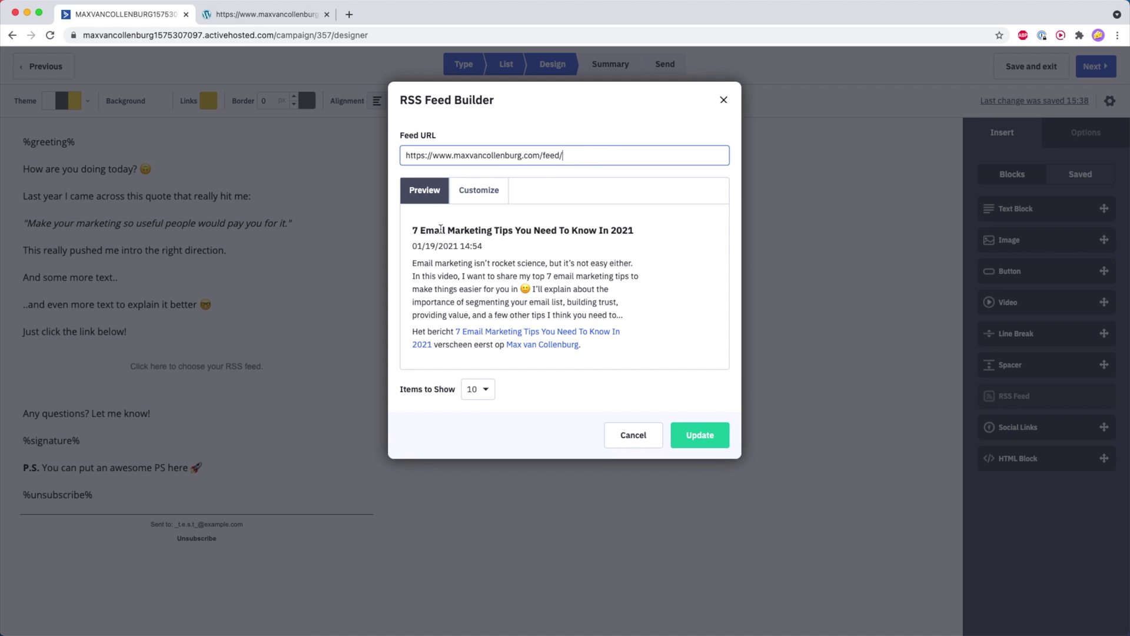
{"action": "left_click_drag", "start_coordinate": [419, 230], "coordinate": [644, 229]}
{"action": "key", "text": "super+a"}
{"action": "left_click", "coordinate": [555, 228]}
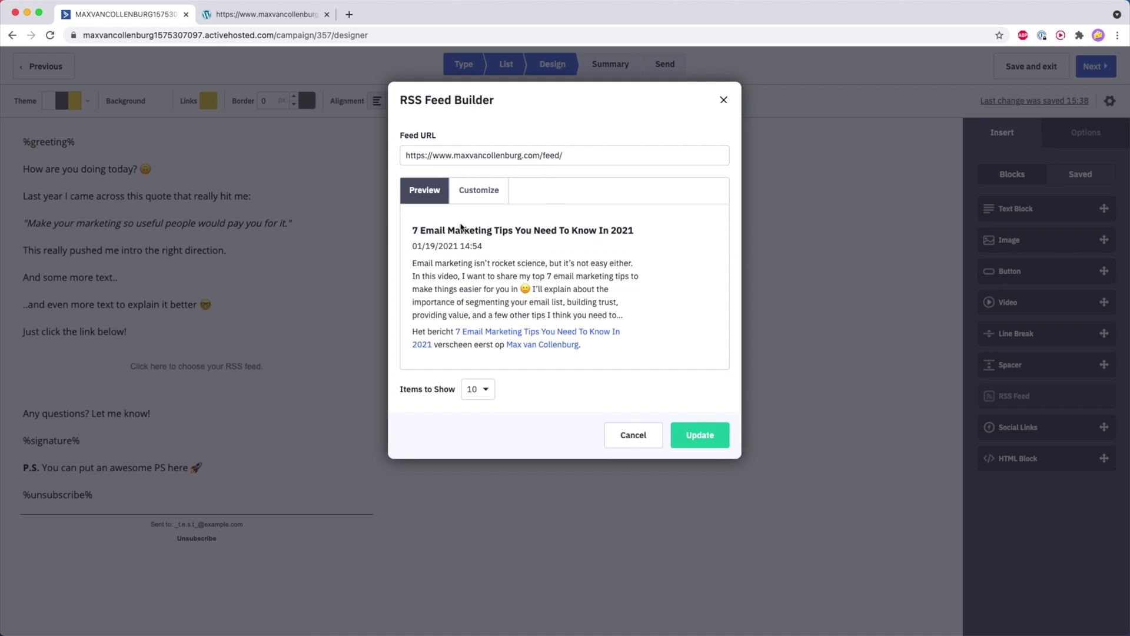
{"action": "left_click", "coordinate": [479, 190]}
{"action": "left_click", "coordinate": [425, 190]}
{"action": "left_click", "coordinate": [701, 437]}
{"action": "scroll", "coordinate": [220, 331], "scroll_direction": "down", "scroll_amount": 3}
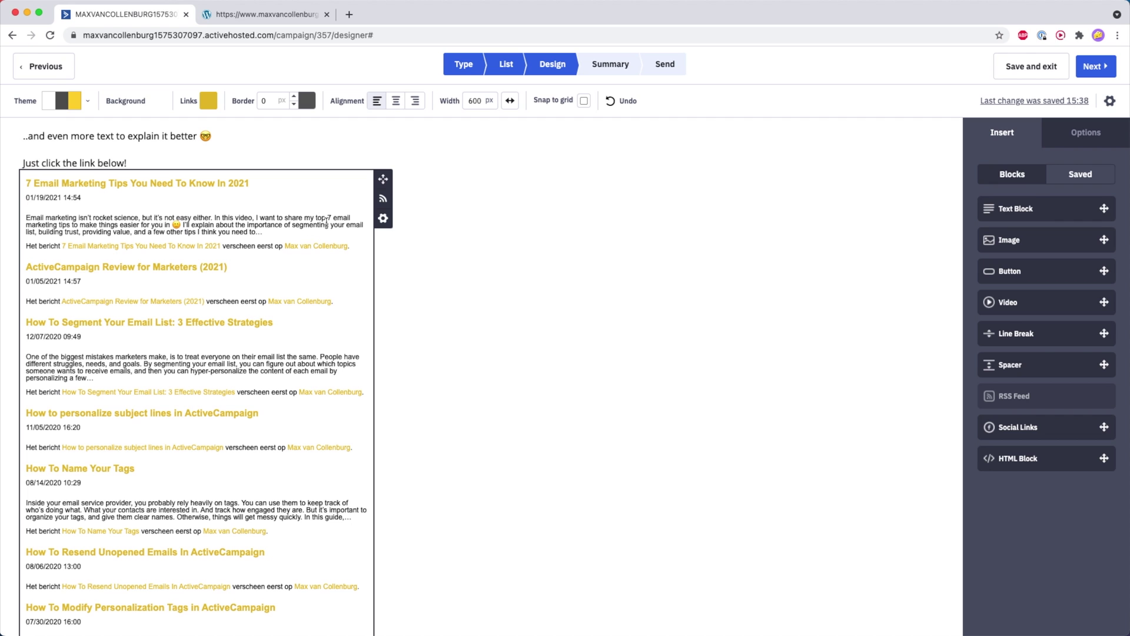
Customize the RSS feed by removing the Date and Description fields and limiting it to 4 items.
{"action": "left_click", "coordinate": [382, 199]}
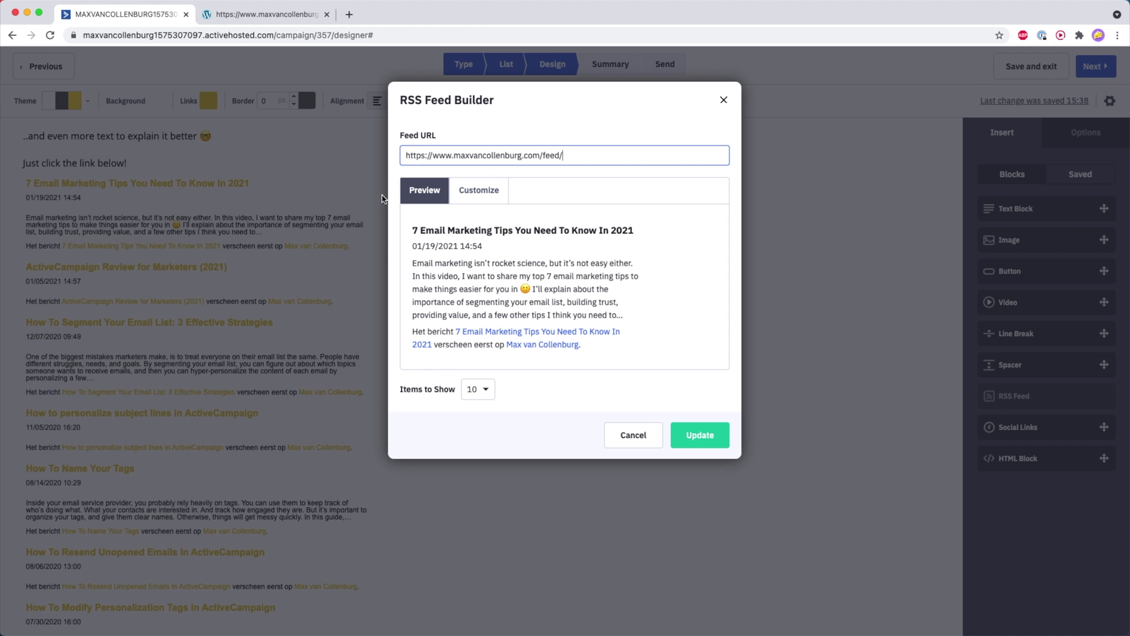
{"action": "left_click", "coordinate": [467, 189]}
{"action": "left_click", "coordinate": [467, 189]}
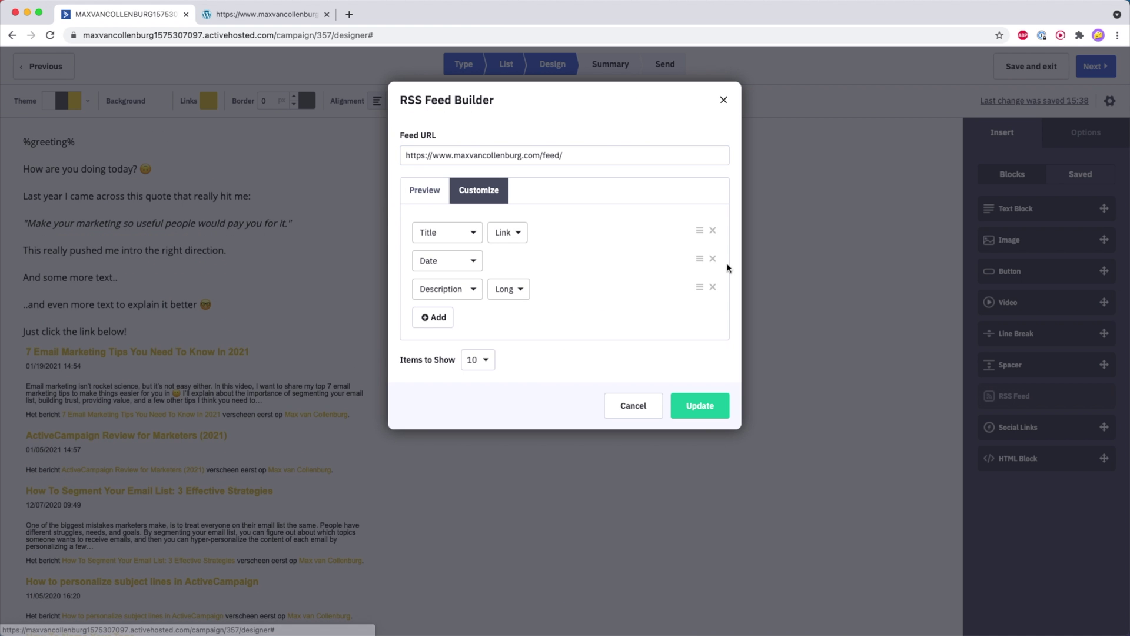
{"action": "left_click", "coordinate": [713, 260]}
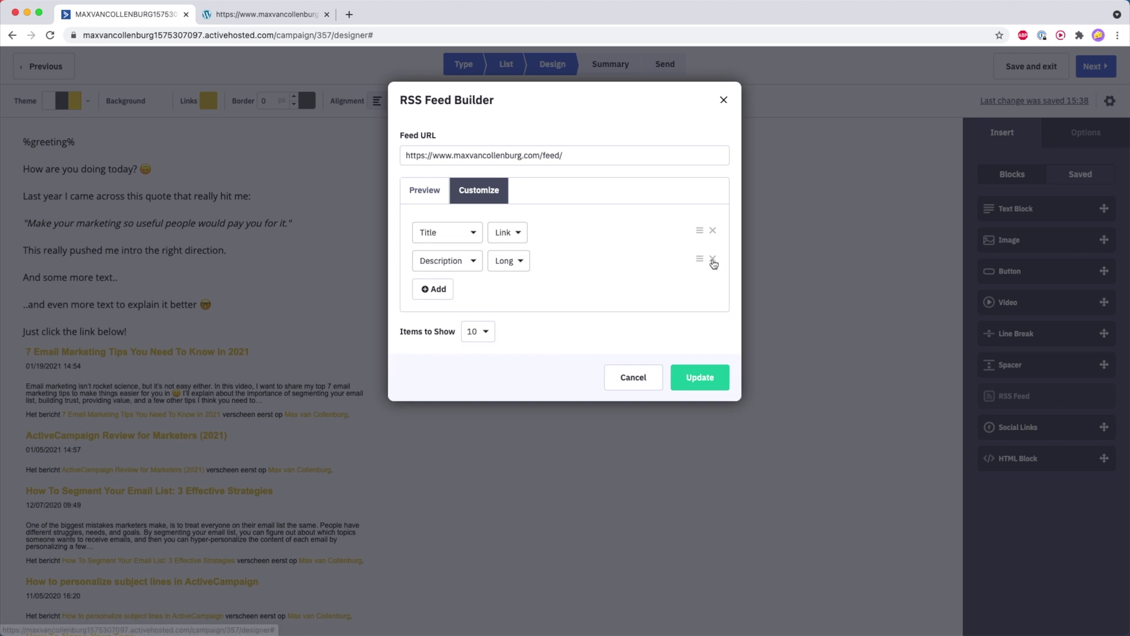
{"action": "left_click", "coordinate": [713, 261]}
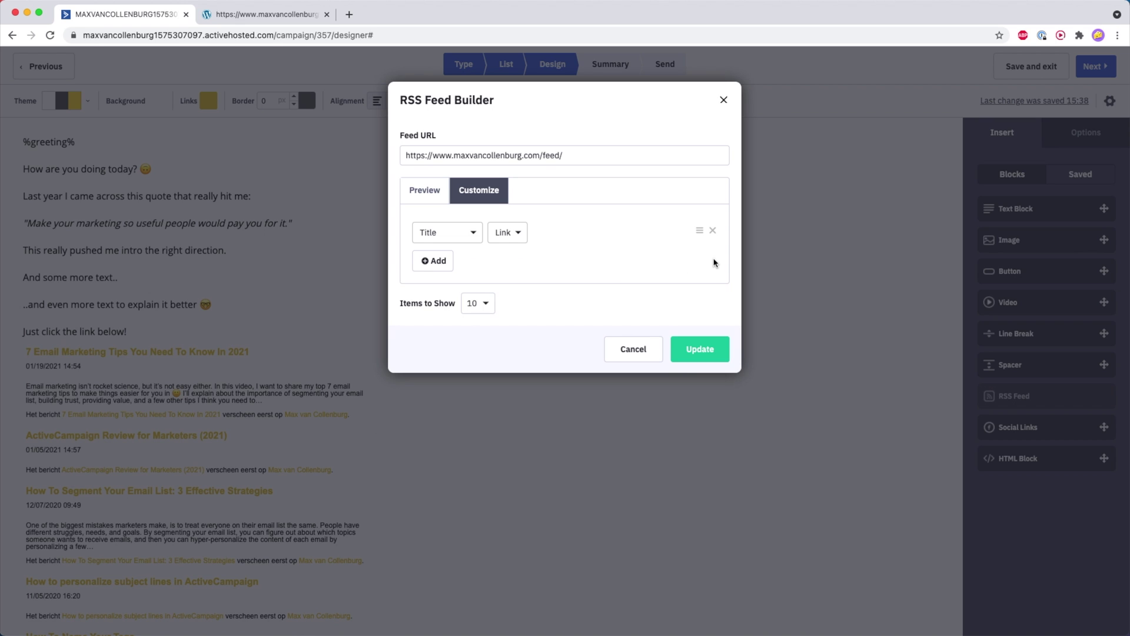
{"action": "left_click", "coordinate": [479, 303]}
{"action": "left_click", "coordinate": [473, 388]}
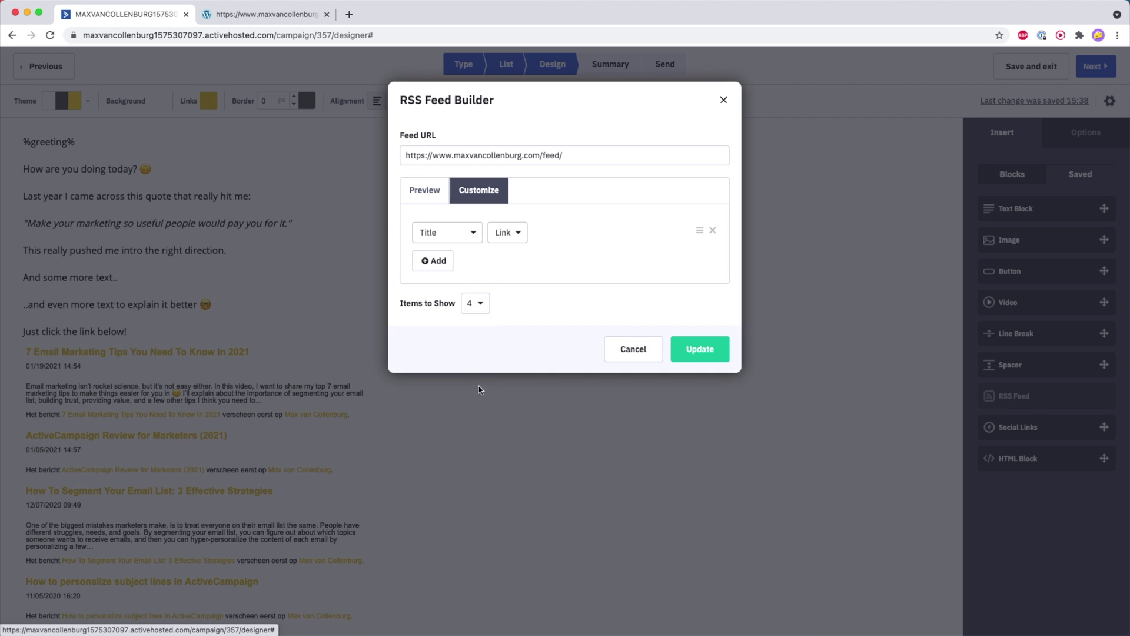
{"action": "left_click", "coordinate": [678, 345]}
{"action": "scroll", "coordinate": [177, 353], "scroll_direction": "down", "scroll_amount": 1}
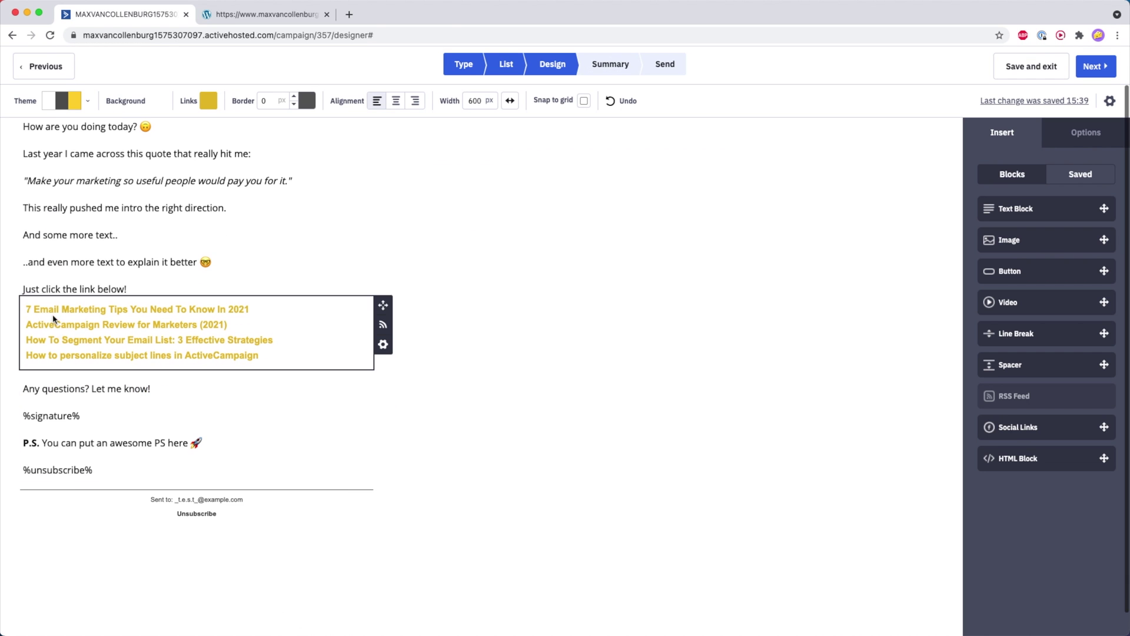
Complete the design stage by removing the blank line below the RSS feed and adding "Check out the latest articles:" above it.
{"action": "left_click", "coordinate": [62, 374]}
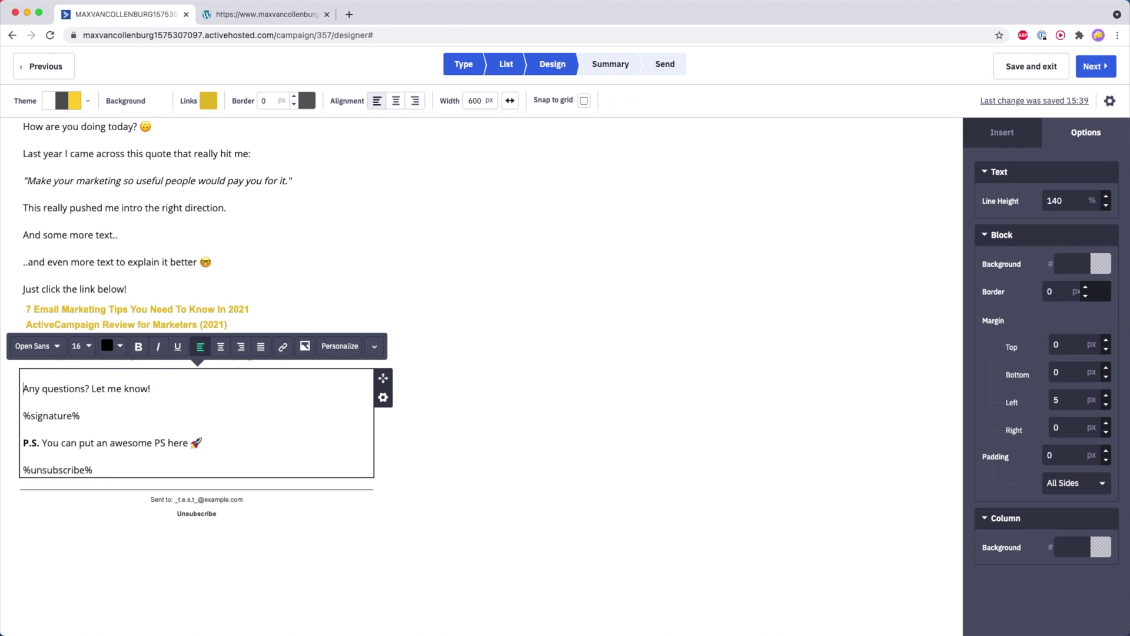
{"action": "key", "text": "Delete"}
{"action": "left_click", "coordinate": [136, 288]}
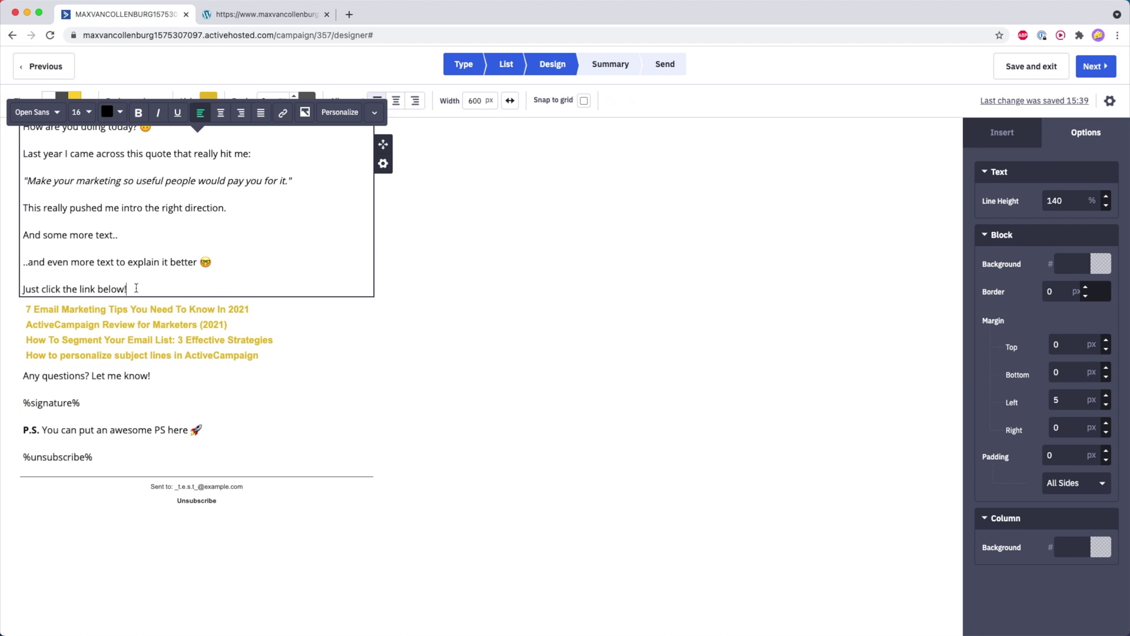
{"action": "key", "text": "Return"}
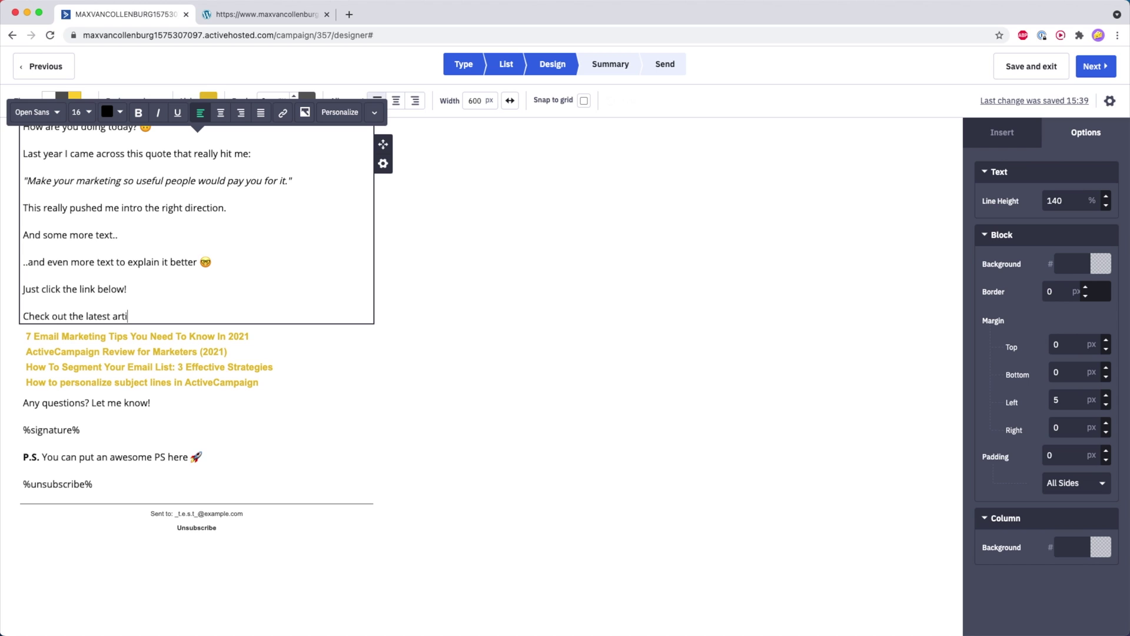
{"action": "left_click", "coordinate": [623, 291]}
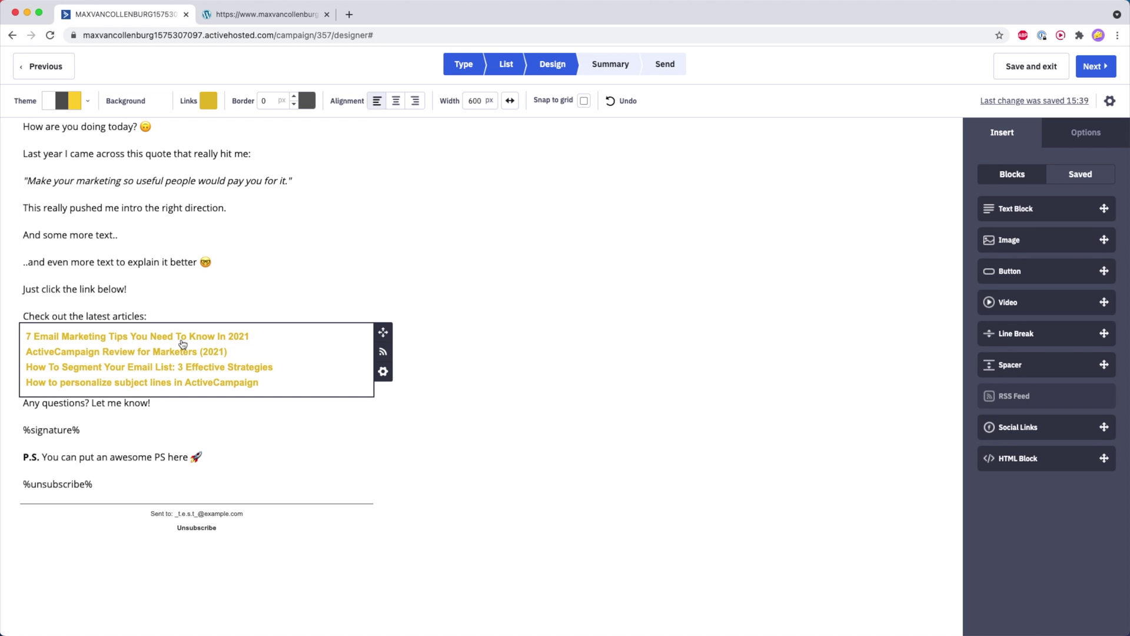
{"action": "scroll", "coordinate": [206, 294], "scroll_direction": "up", "scroll_amount": 2}
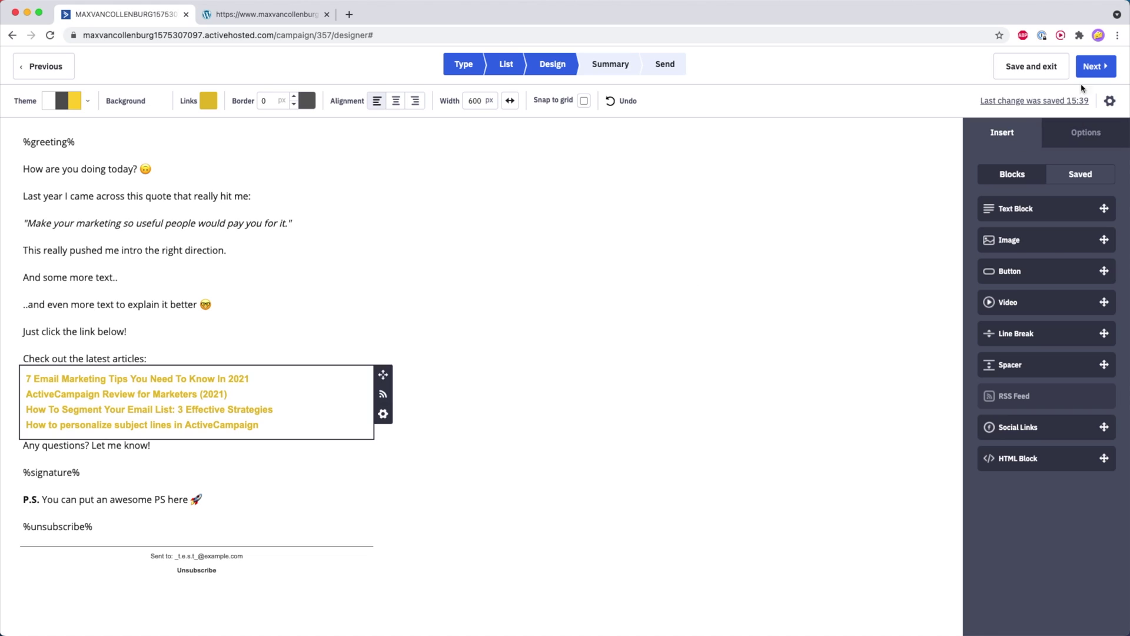
{"action": "left_click", "coordinate": [1099, 69]}
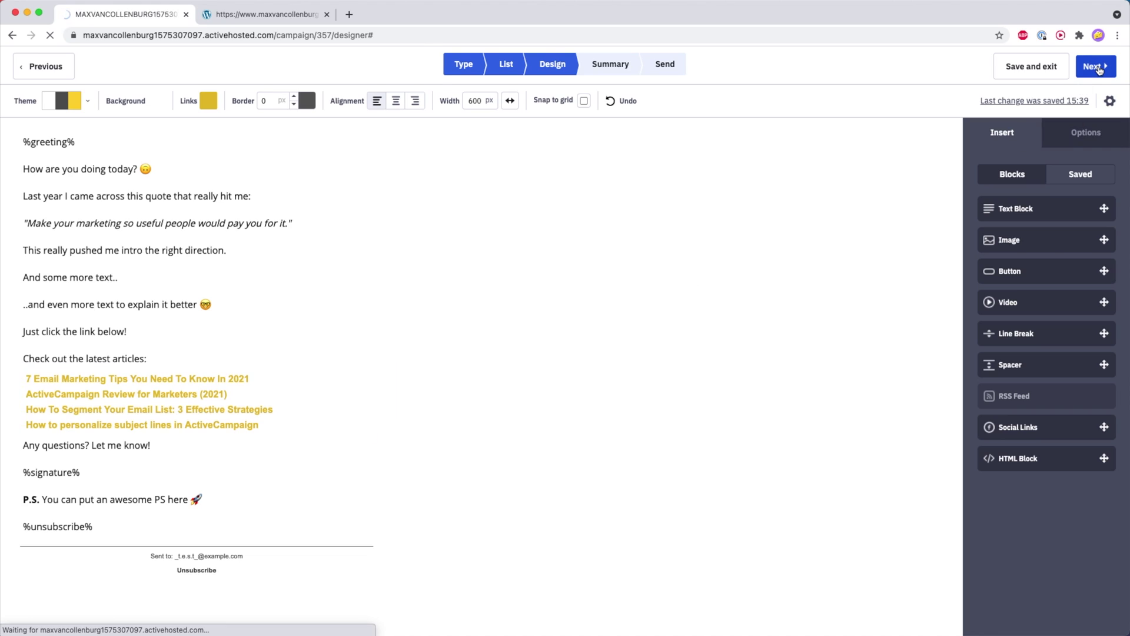
Schedule the RSS campaign for 09/08/2021 at 10:00 and switch its scheduling on.
{"action": "scroll", "coordinate": [622, 537], "scroll_direction": "down", "scroll_amount": 6}
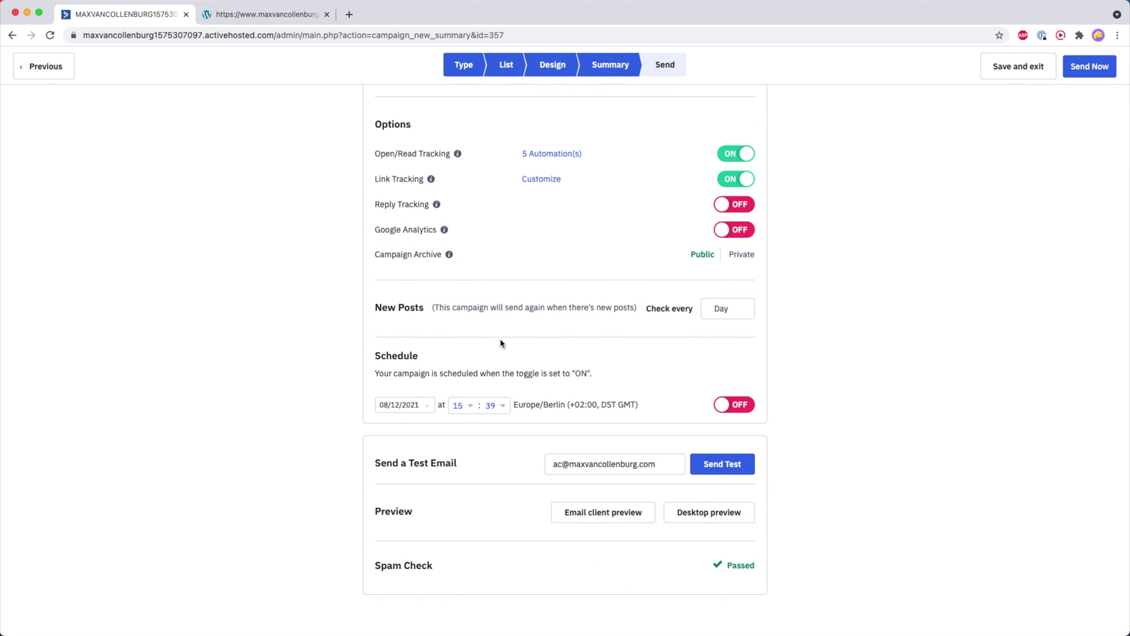
{"action": "left_click", "coordinate": [425, 405]}
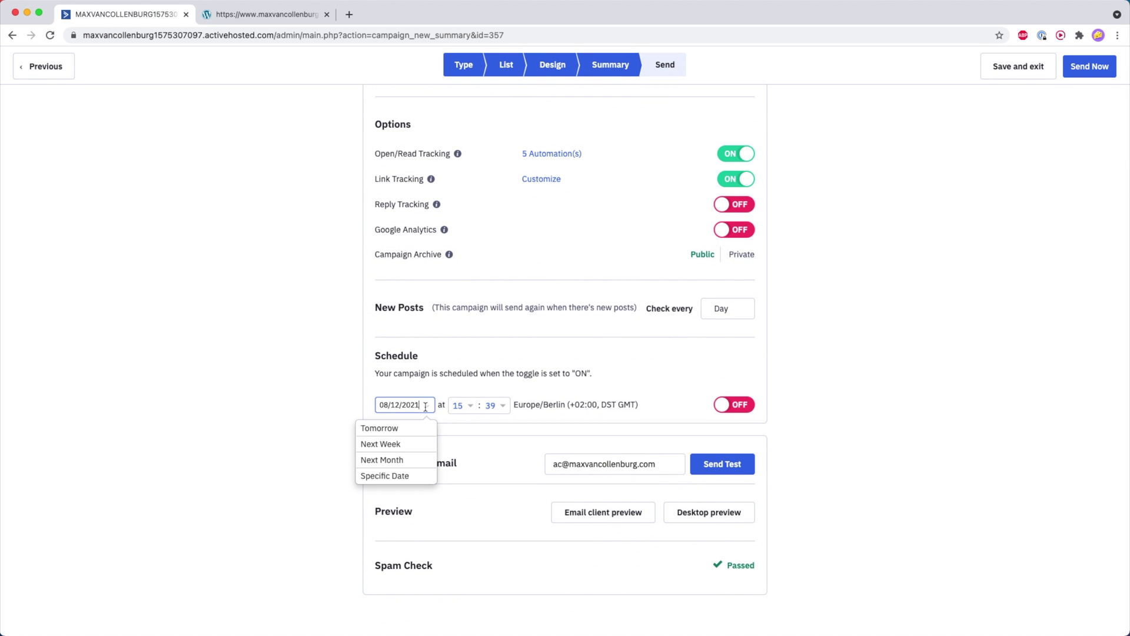
{"action": "left_click", "coordinate": [388, 482]}
{"action": "left_click", "coordinate": [496, 268]}
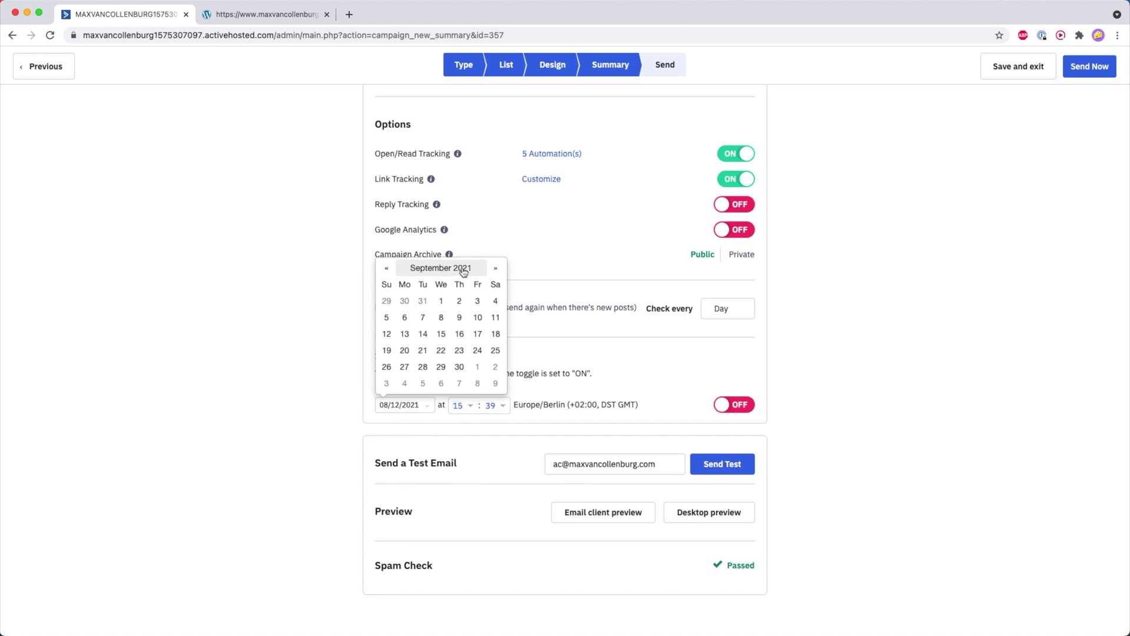
{"action": "left_click", "coordinate": [441, 317]}
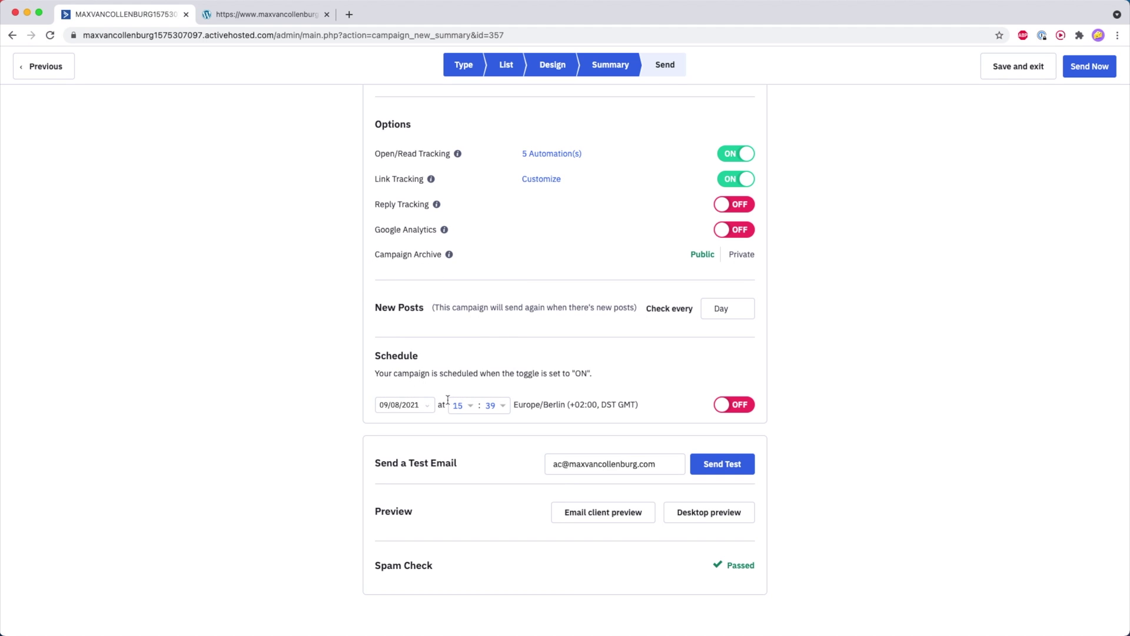
{"action": "left_click", "coordinate": [470, 408]}
{"action": "scroll", "coordinate": [463, 459], "scroll_direction": "down", "scroll_amount": 3}
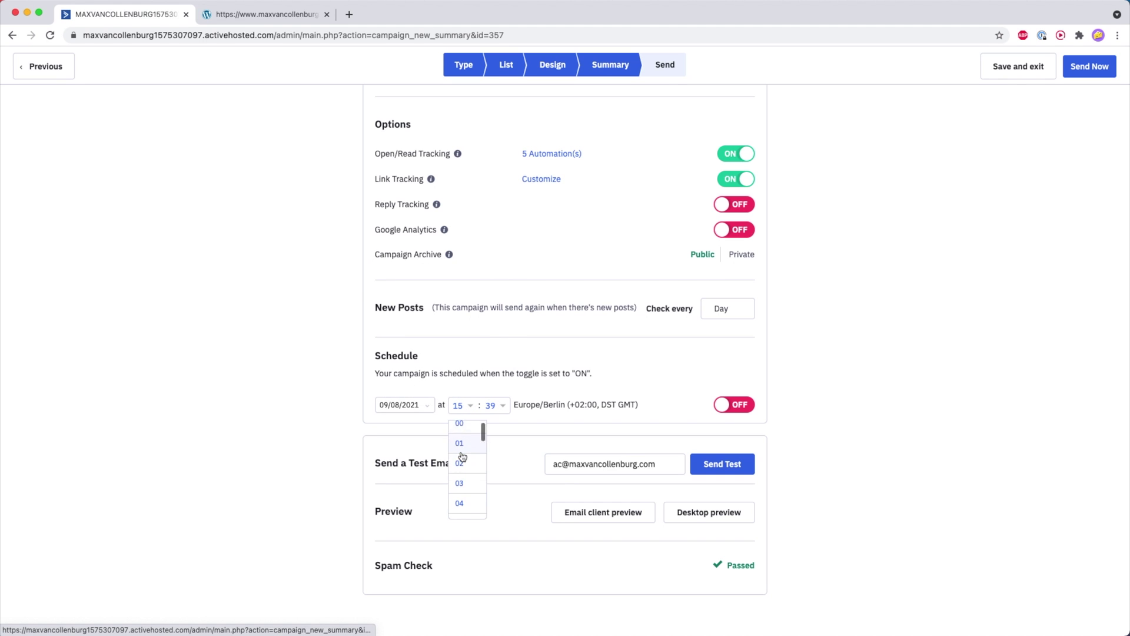
{"action": "left_click", "coordinate": [460, 494]}
{"action": "left_click", "coordinate": [493, 406]}
{"action": "left_click", "coordinate": [480, 431]}
{"action": "left_click", "coordinate": [733, 404]}
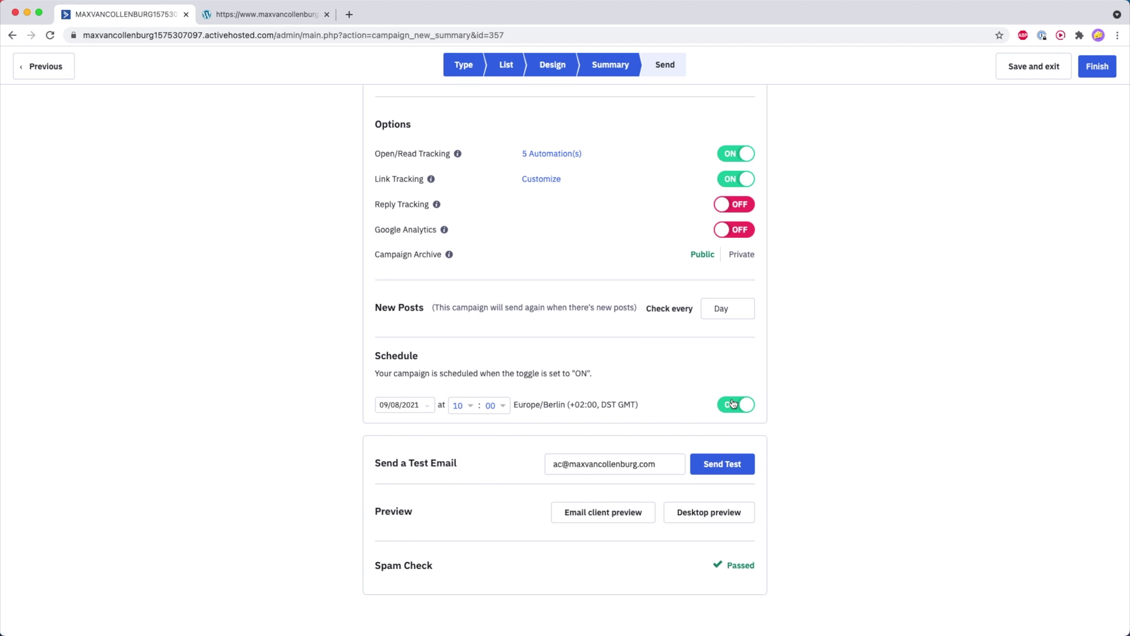
Set the campaign to check for new posts every week and finish creating it.
{"action": "left_click_drag", "start_coordinate": [375, 306], "coordinate": [713, 312]}
{"action": "left_click", "coordinate": [609, 302]}
{"action": "left_click", "coordinate": [721, 312]}
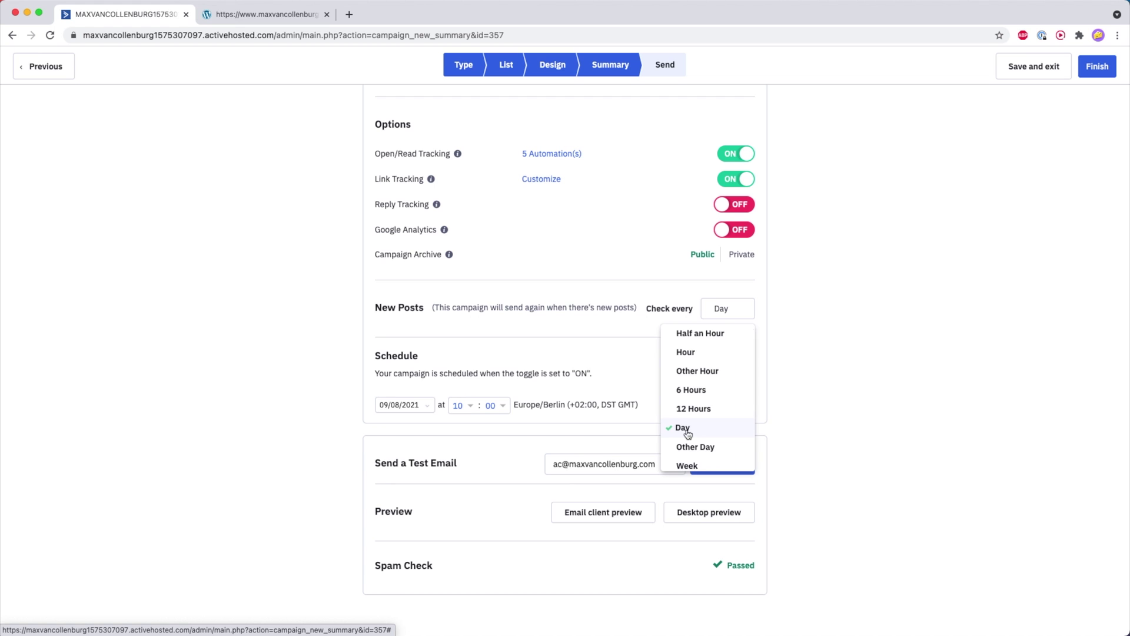
{"action": "scroll", "coordinate": [698, 427], "scroll_direction": "down", "scroll_amount": 1}
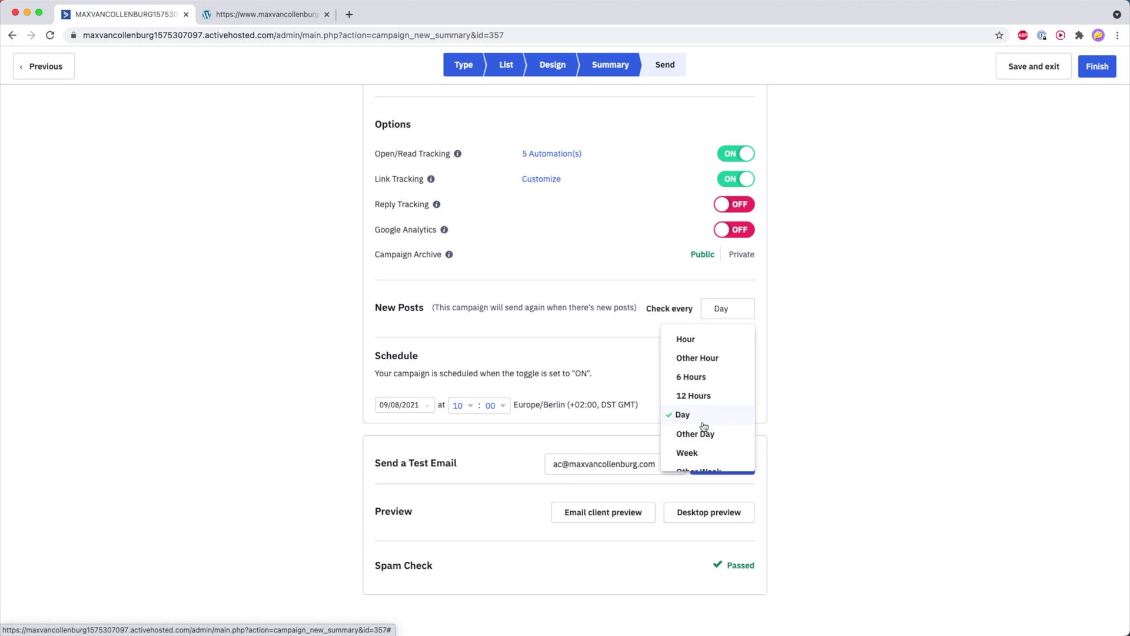
{"action": "scroll", "coordinate": [698, 427], "scroll_direction": "down", "scroll_amount": 1}
{"action": "left_click", "coordinate": [698, 426]}
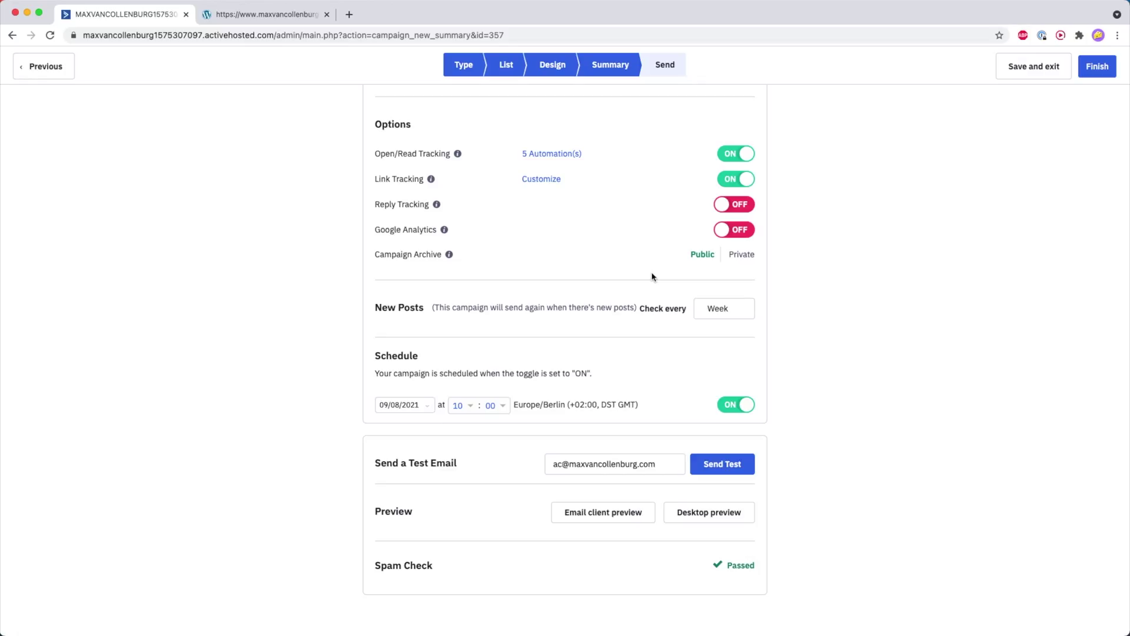
{"action": "scroll", "coordinate": [650, 247], "scroll_direction": "up", "scroll_amount": 3}
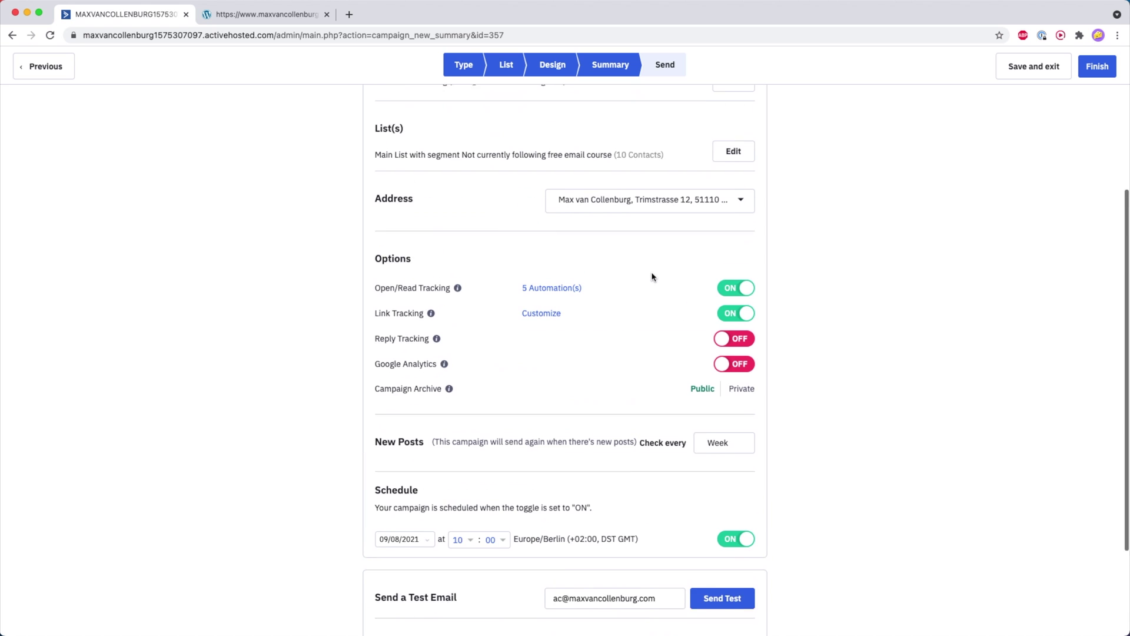
{"action": "scroll", "coordinate": [651, 276], "scroll_direction": "up", "scroll_amount": 1}
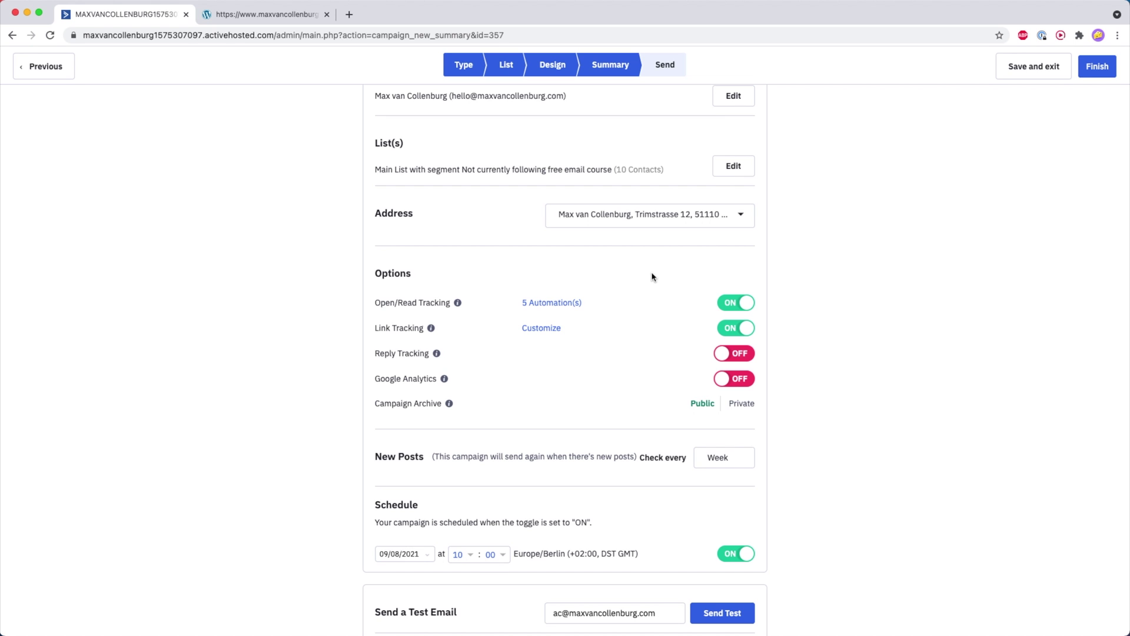
{"action": "left_click", "coordinate": [1093, 73]}
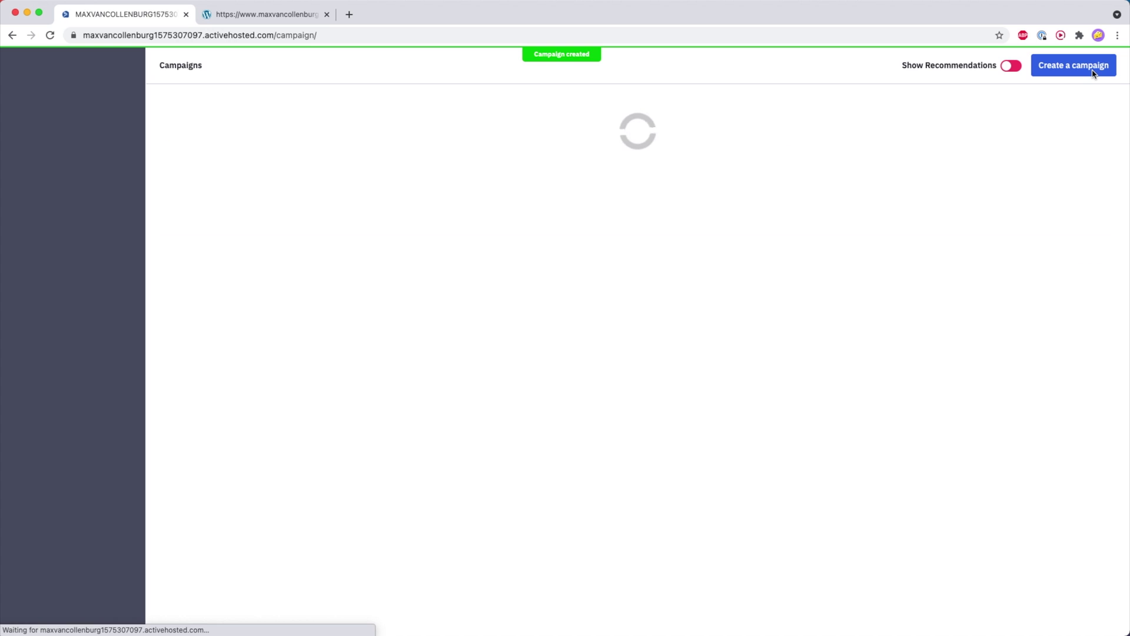
Start a new Auto Responder campaign named "Example 4" and continue to list selection.
{"action": "left_click", "coordinate": [1086, 69]}
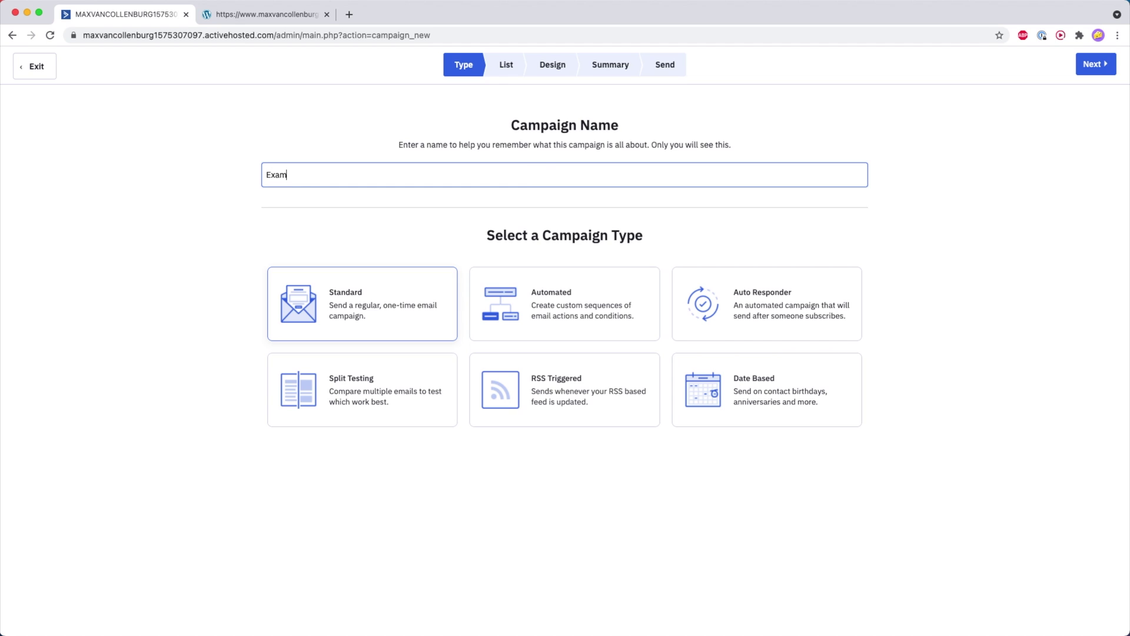
{"action": "key", "text": "super+a"}
{"action": "key", "text": "Right"}
{"action": "type", "text": "4"}
{"action": "left_click", "coordinate": [752, 298]}
{"action": "left_click", "coordinate": [1102, 64]}
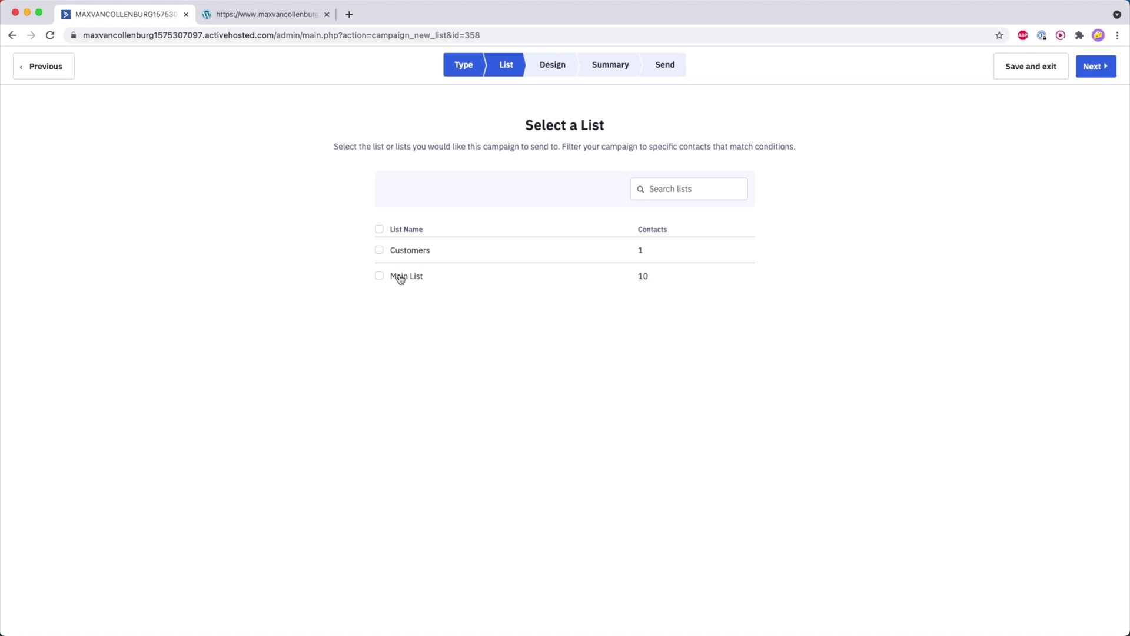
Target the Main List and use the Main Template as is, with the email subject "example".
{"action": "left_click", "coordinate": [400, 276]}
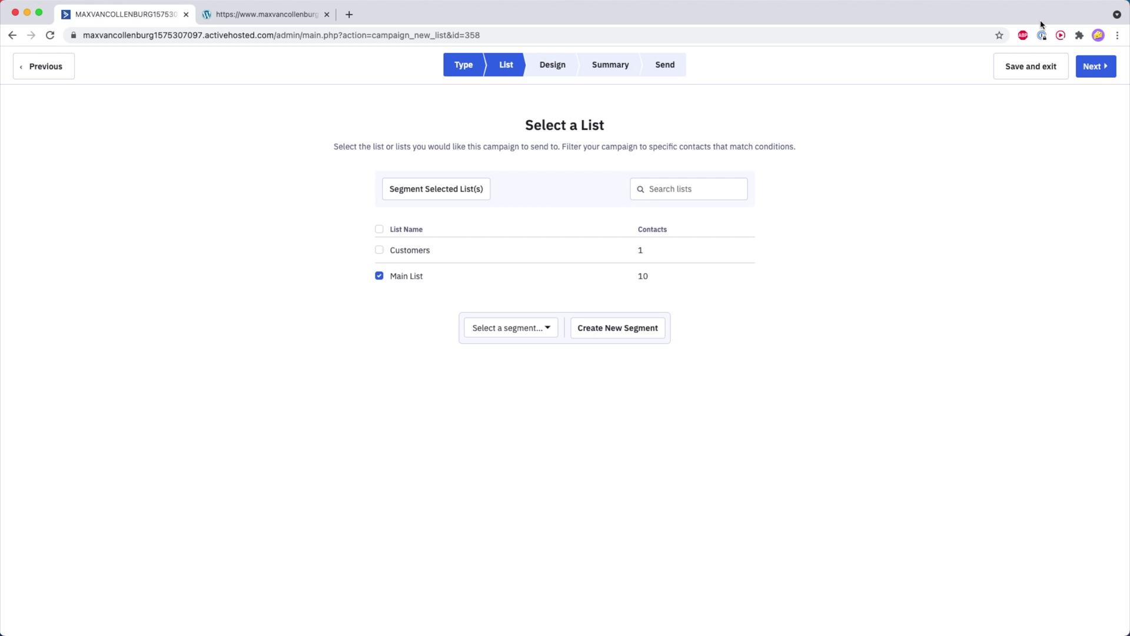
{"action": "left_click", "coordinate": [1098, 69]}
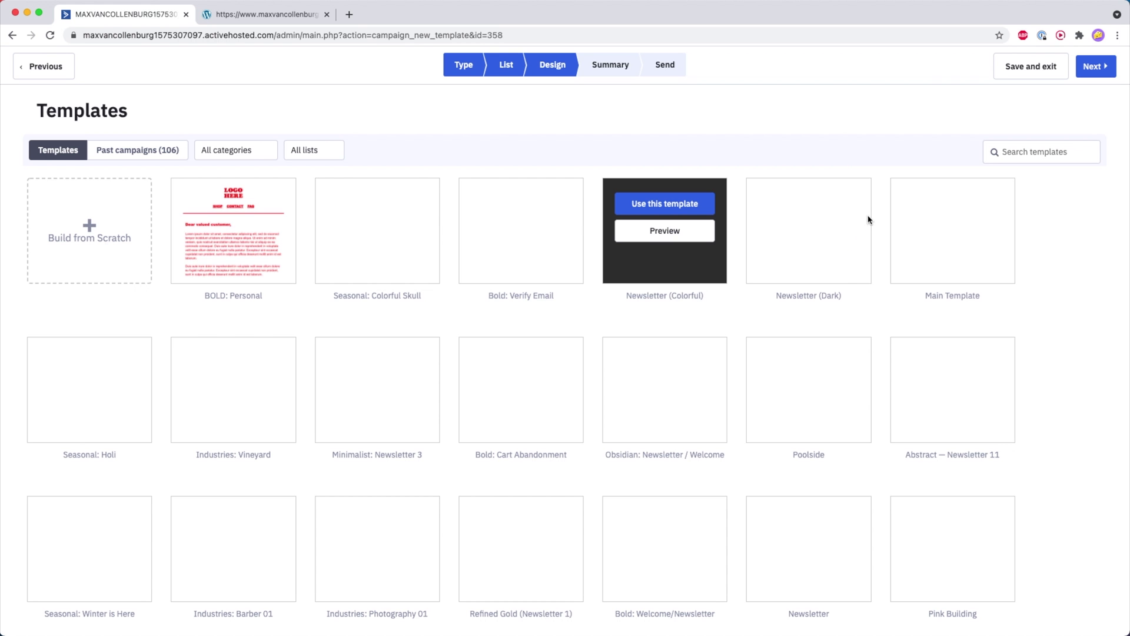
{"action": "left_click", "coordinate": [974, 203]}
{"action": "left_click", "coordinate": [508, 169]}
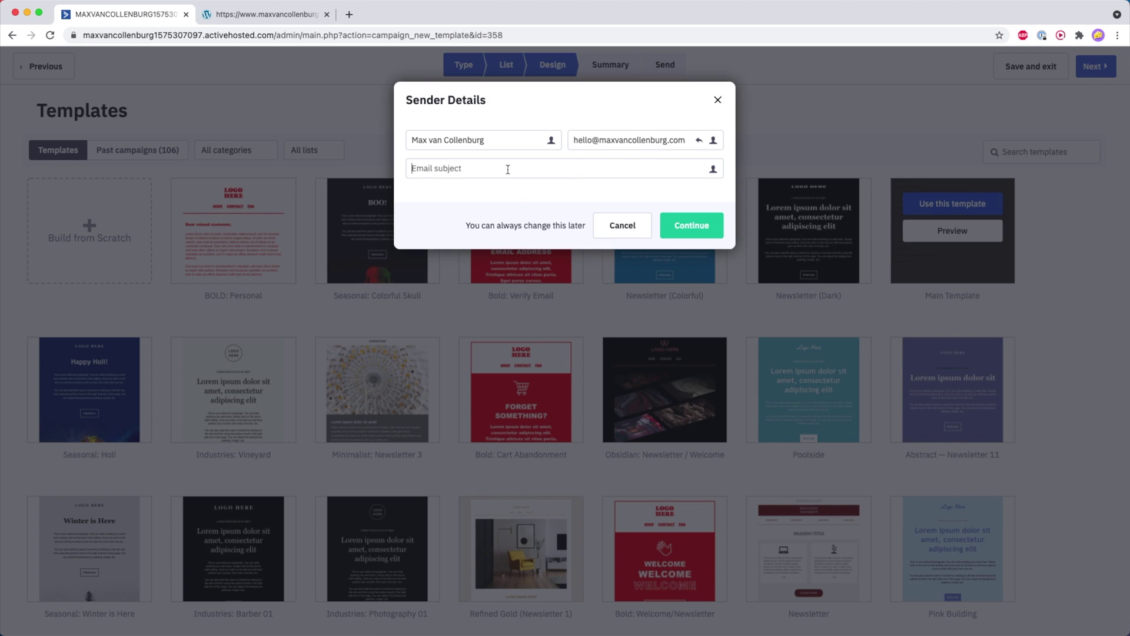
{"action": "type", "text": "examp"}
{"action": "left_click", "coordinate": [708, 229]}
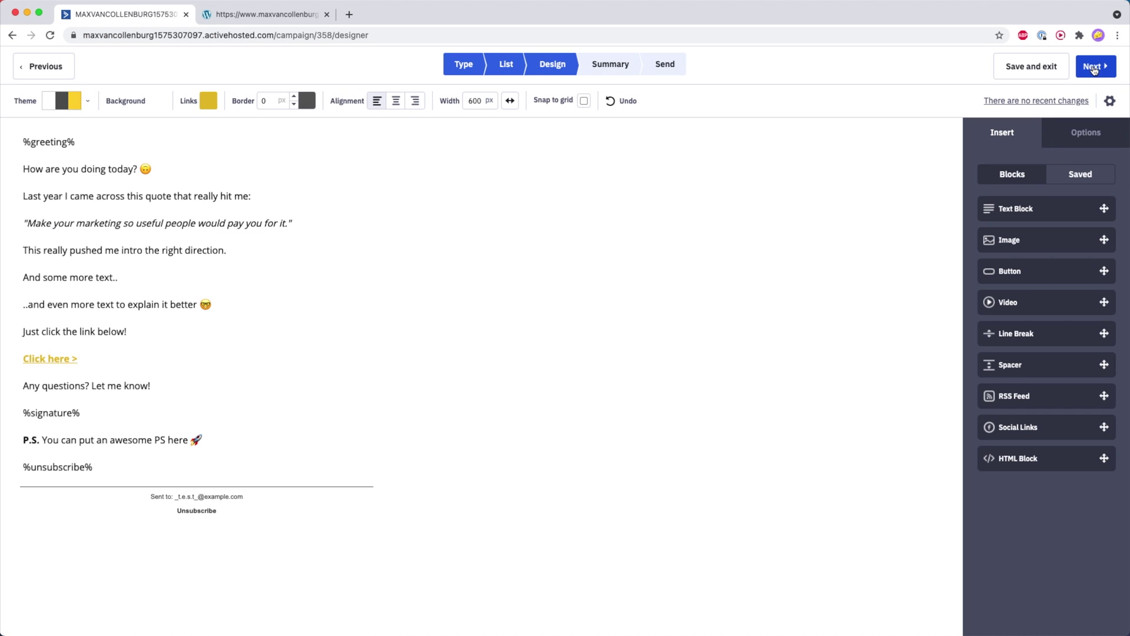
{"action": "left_click", "coordinate": [1094, 70]}
Set the autoresponder to send to new contacts after a specific timeframe of 7 days and finish the campaign.
{"action": "scroll", "coordinate": [700, 242], "scroll_direction": "down", "scroll_amount": 5}
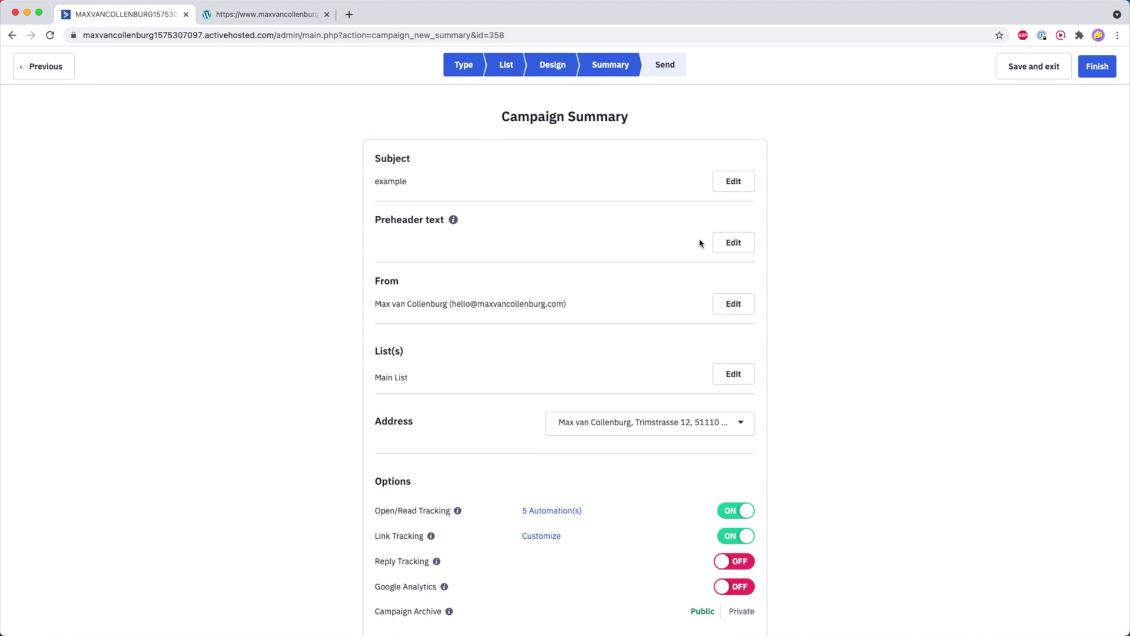
{"action": "scroll", "coordinate": [700, 242], "scroll_direction": "down", "scroll_amount": 2}
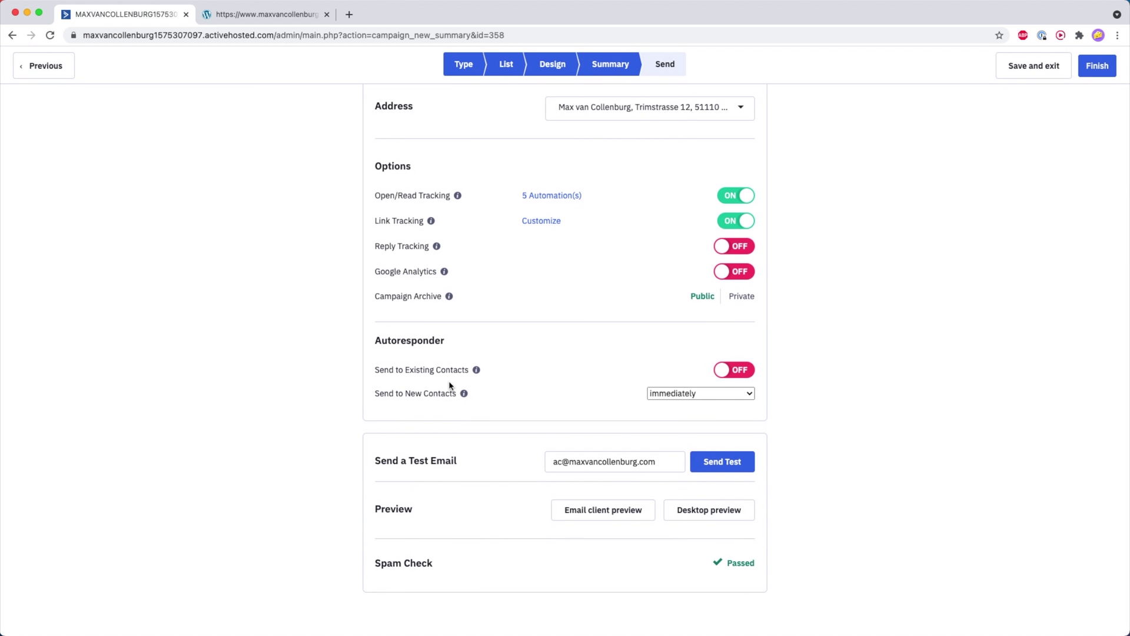
{"action": "left_click_drag", "start_coordinate": [379, 344], "coordinate": [455, 342]}
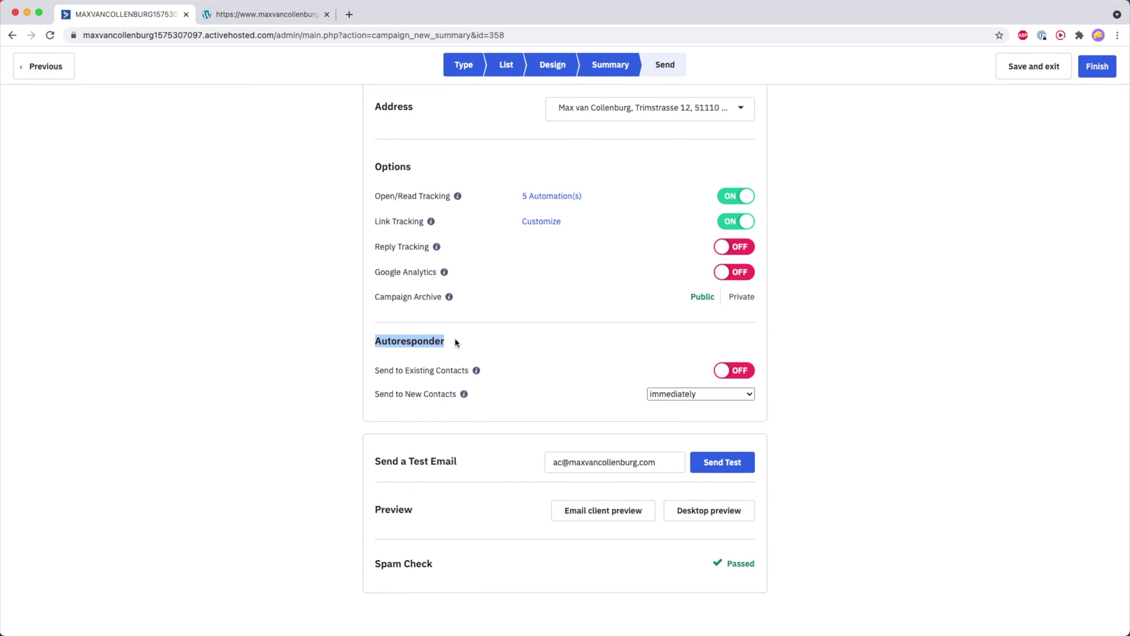
{"action": "left_click", "coordinate": [455, 343]}
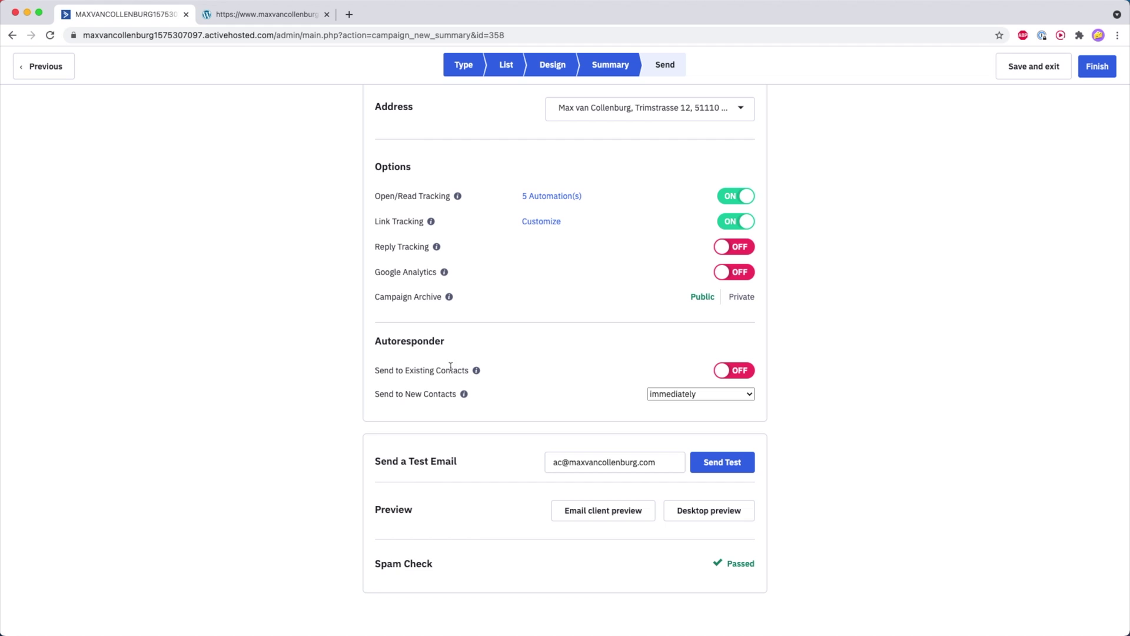
{"action": "double_click", "coordinate": [382, 396]}
{"action": "left_click_drag", "start_coordinate": [381, 396], "coordinate": [464, 396]}
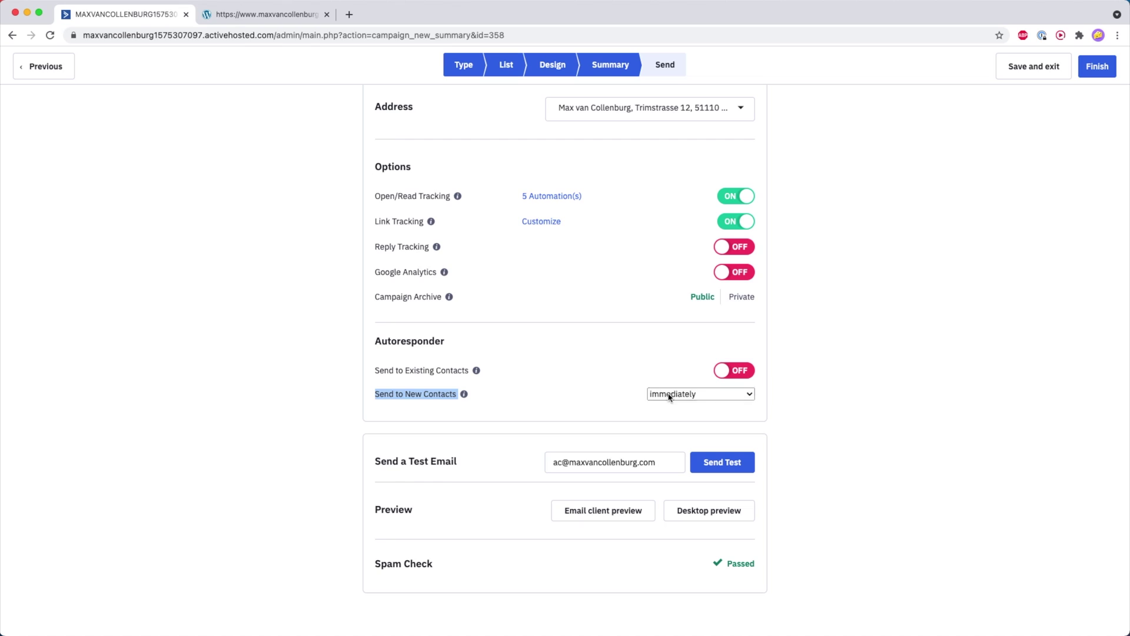
{"action": "left_click", "coordinate": [667, 396]}
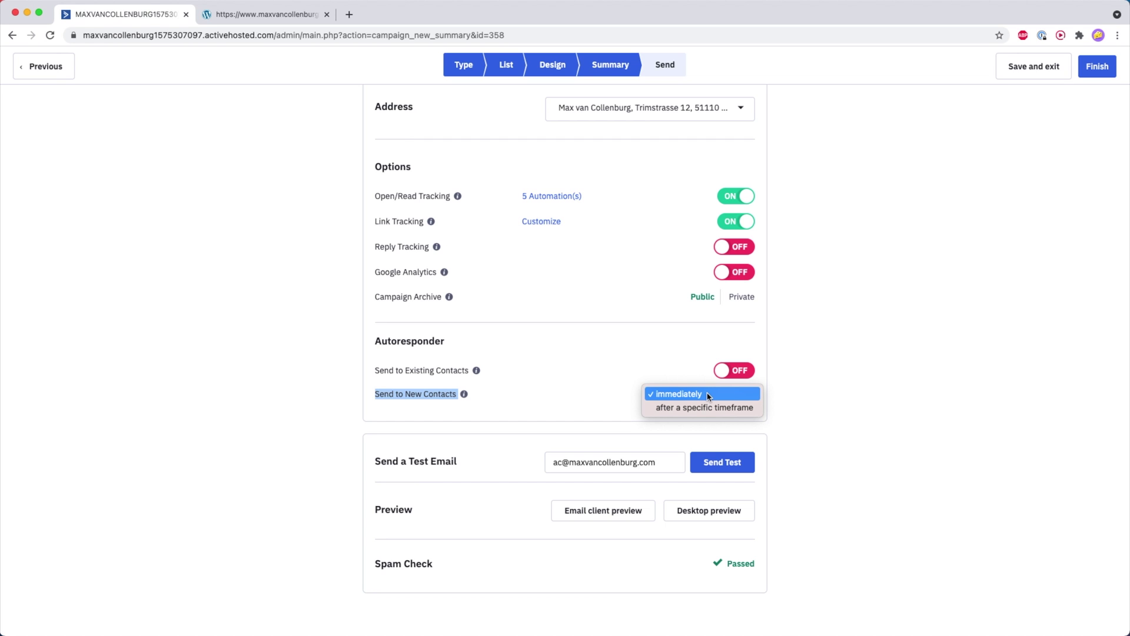
{"action": "left_click", "coordinate": [697, 409]}
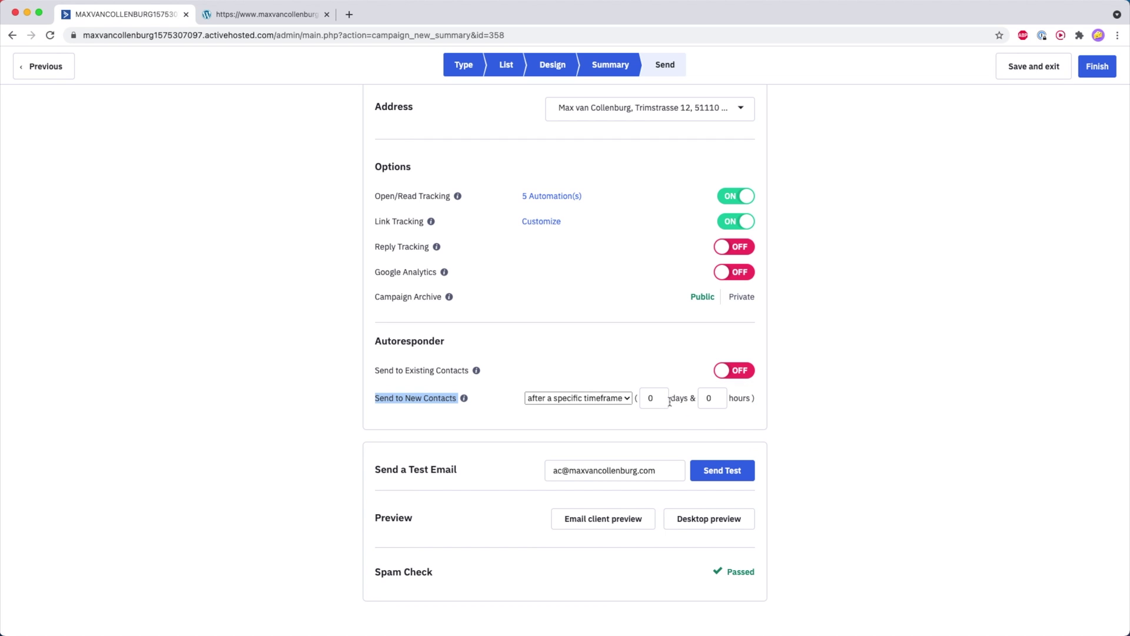
{"action": "left_click", "coordinate": [651, 396]}
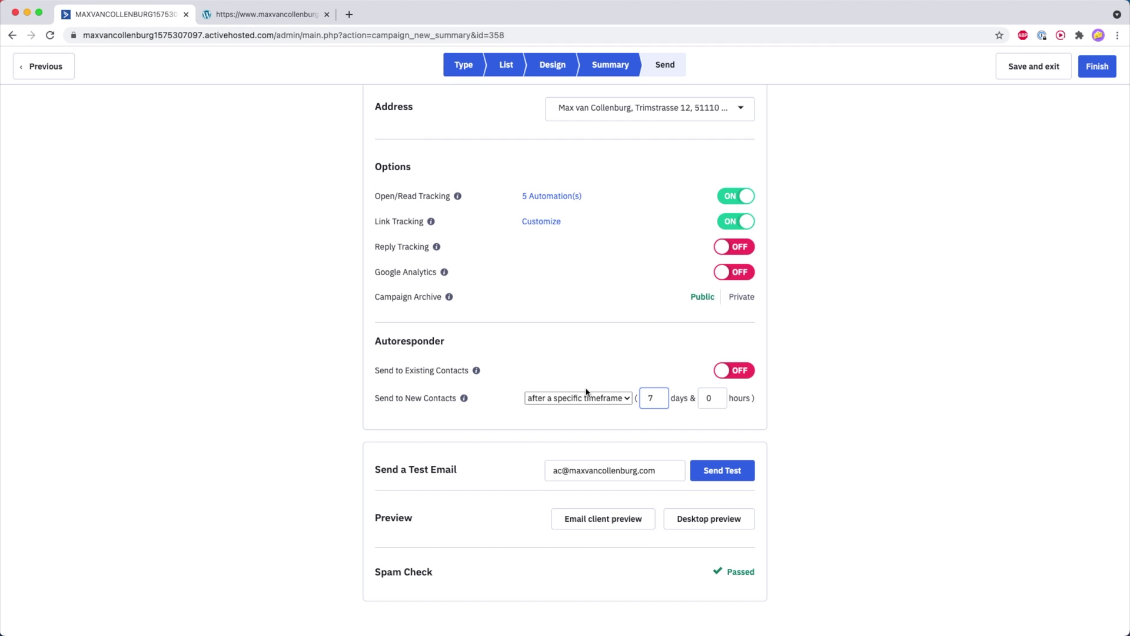
{"action": "type", "text": "7"}
{"action": "left_click", "coordinate": [817, 396]}
{"action": "left_click", "coordinate": [586, 401]}
{"action": "left_click", "coordinate": [512, 383]}
{"action": "scroll", "coordinate": [848, 230], "scroll_direction": "up", "scroll_amount": 5}
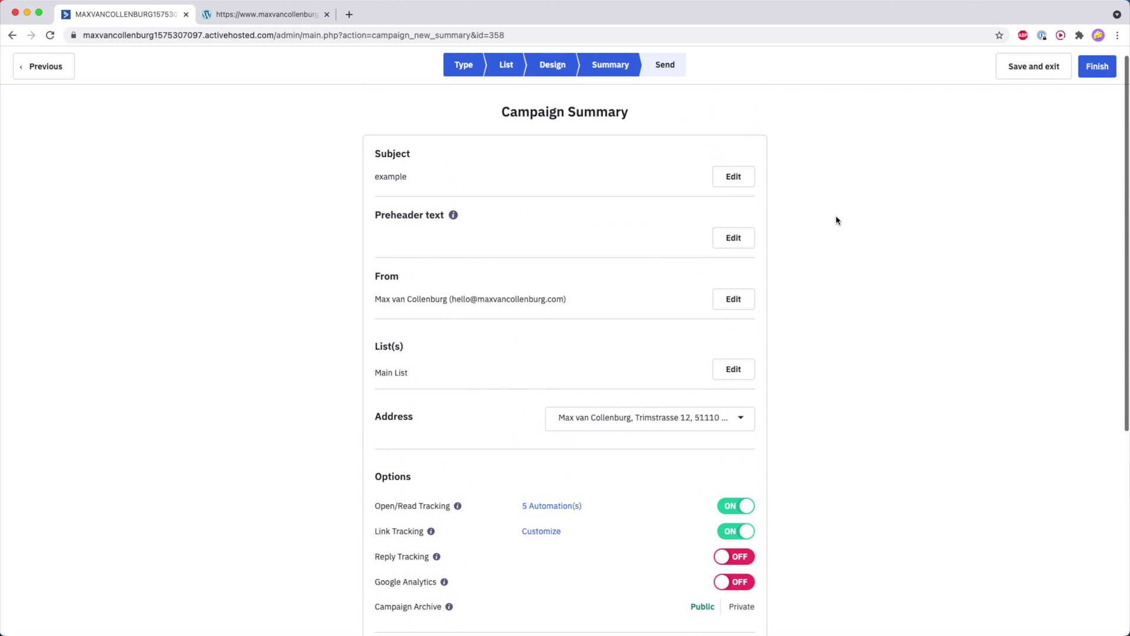
{"action": "left_click", "coordinate": [1097, 67]}
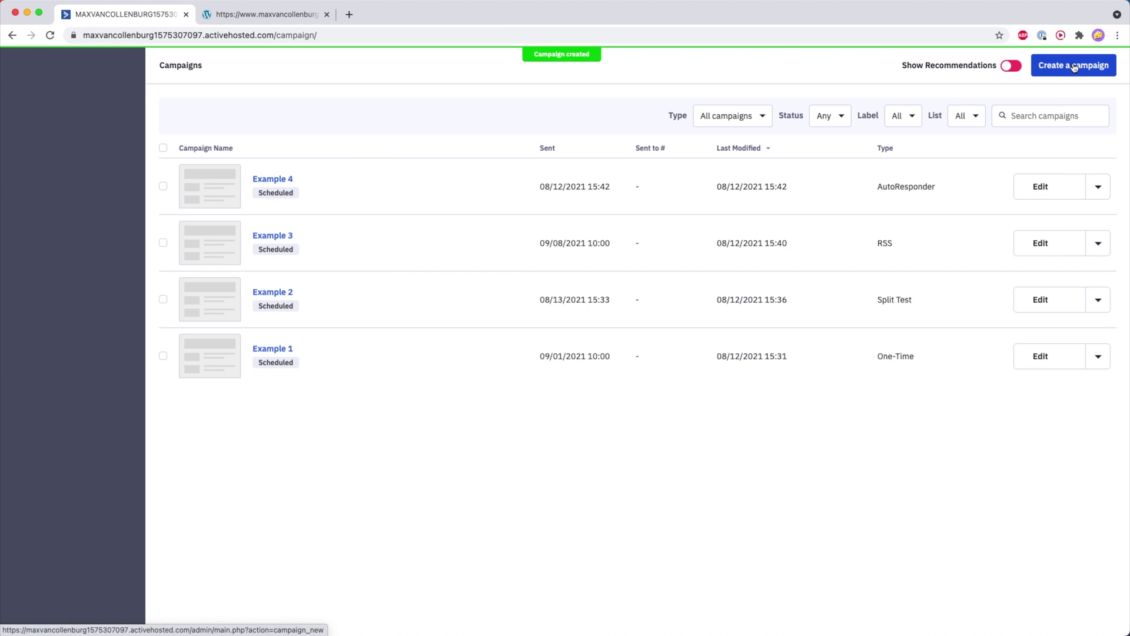
Start another new campaign, give it a name and choose the Date Based type.
{"action": "left_click", "coordinate": [1075, 66]}
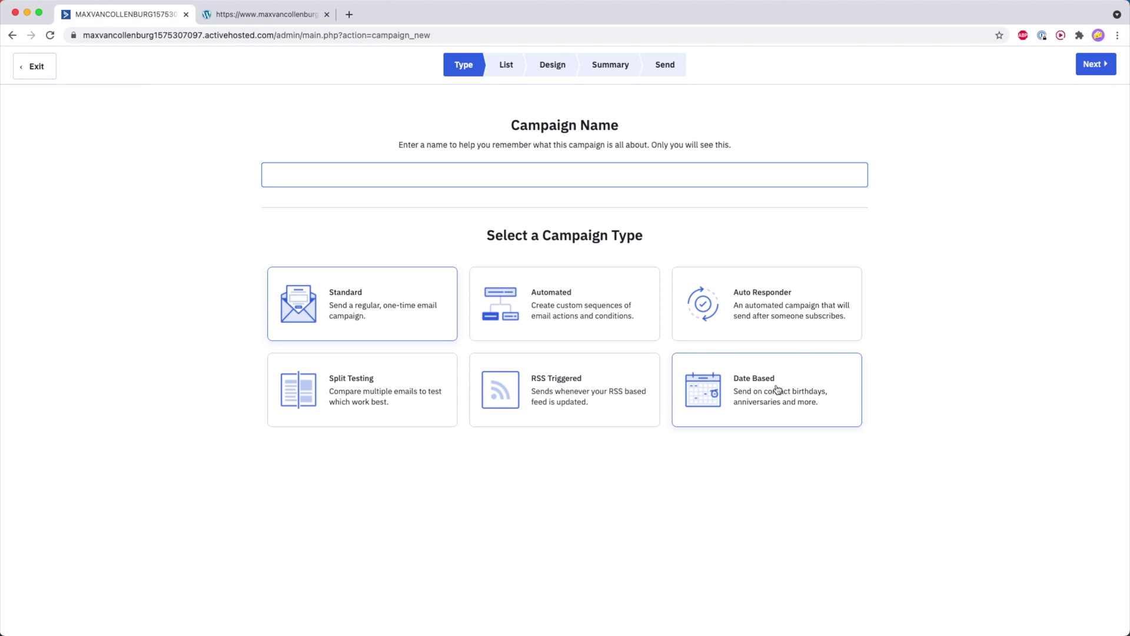
{"action": "left_click", "coordinate": [595, 182]}
{"action": "type", "text": "E"}
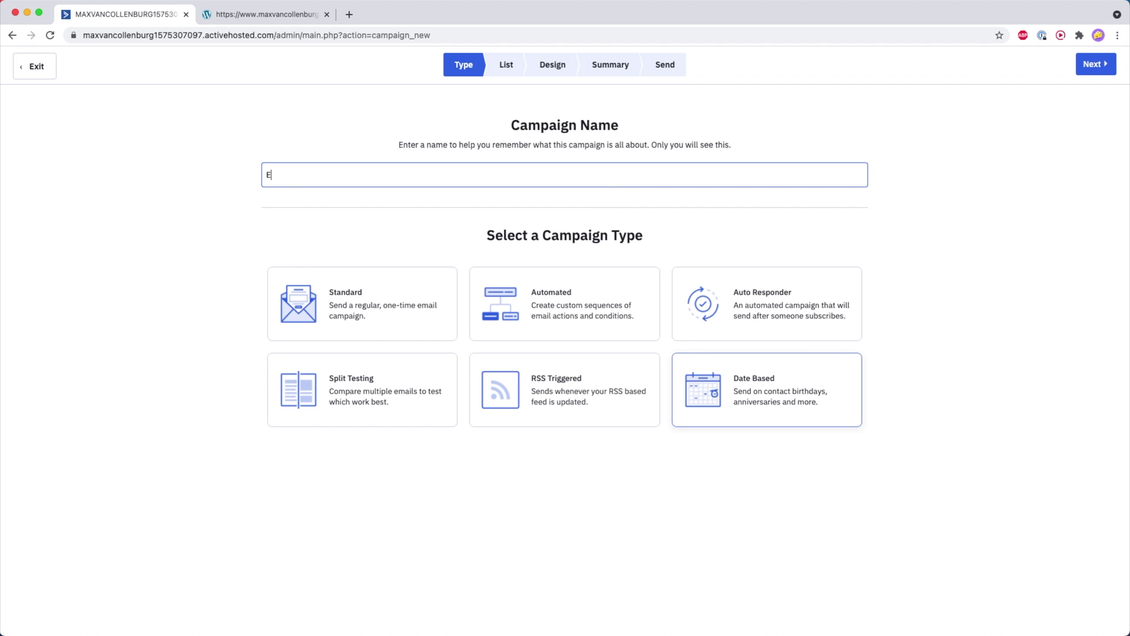
{"action": "left_click", "coordinate": [729, 396]}
{"action": "left_click", "coordinate": [1095, 64]}
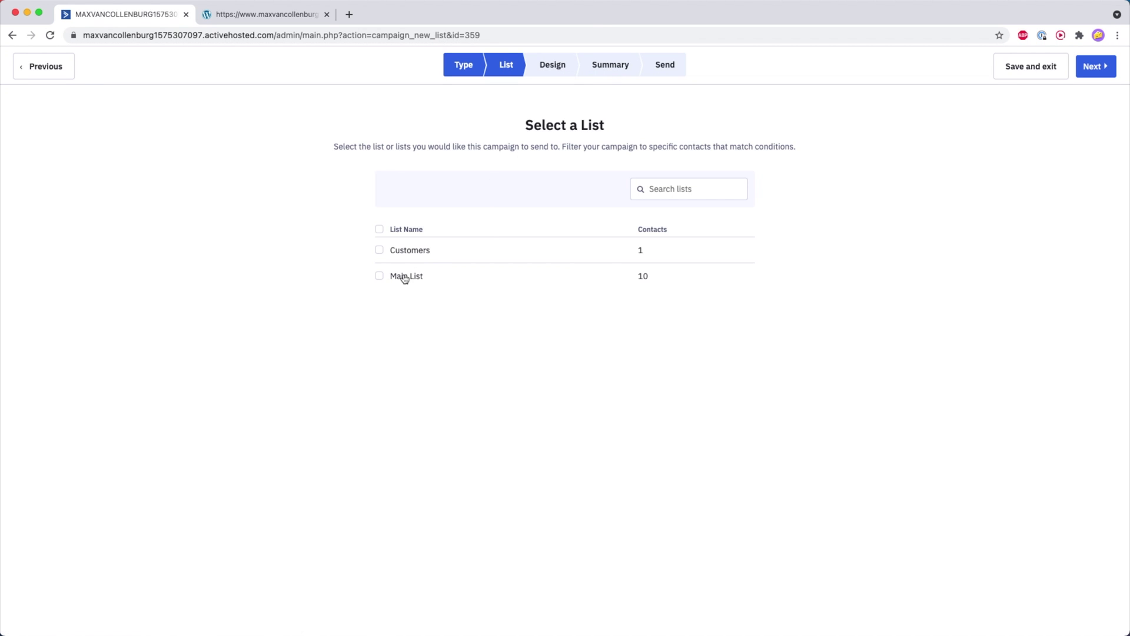
Target the Main List with the date-based campaign and choose the Main Template for its design.
{"action": "left_click", "coordinate": [404, 277]}
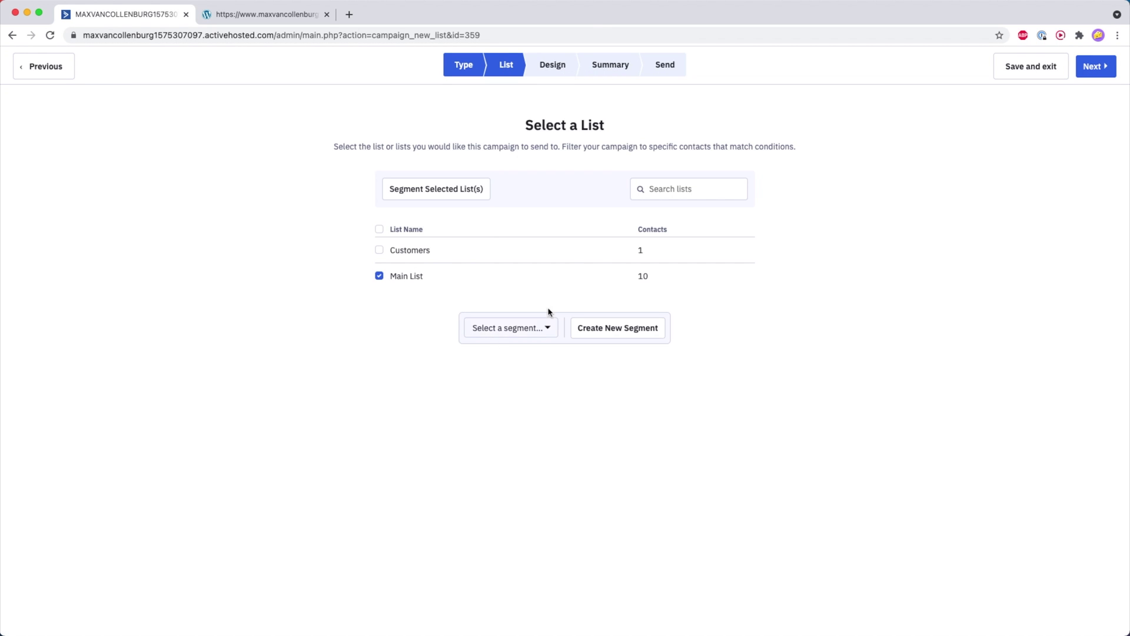
{"action": "left_click", "coordinate": [1096, 65]}
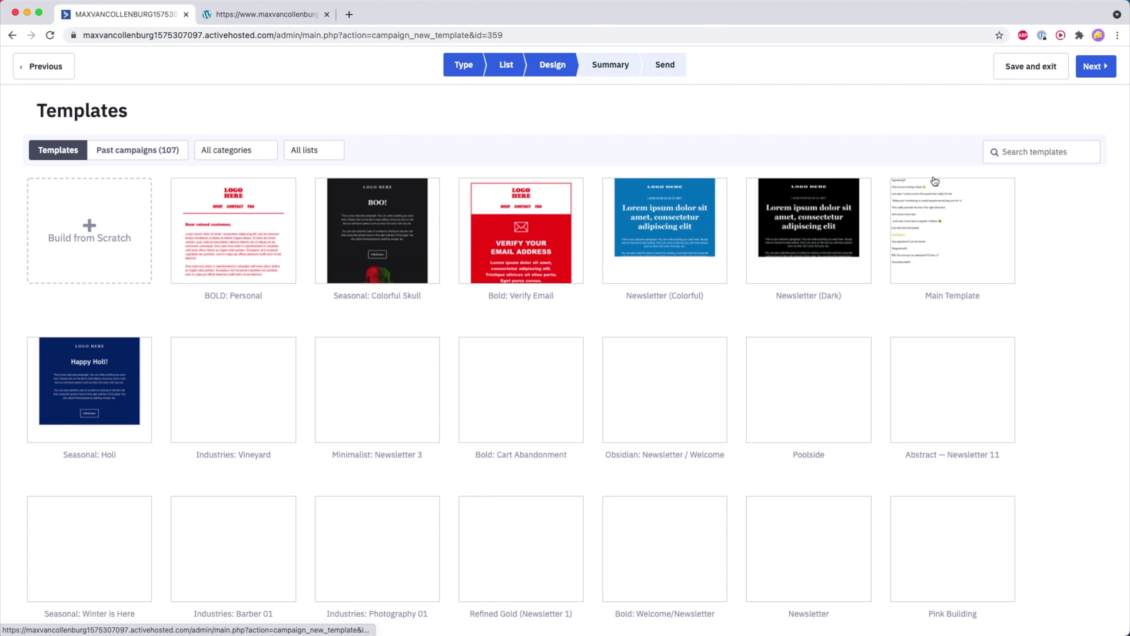
{"action": "left_click", "coordinate": [933, 203]}
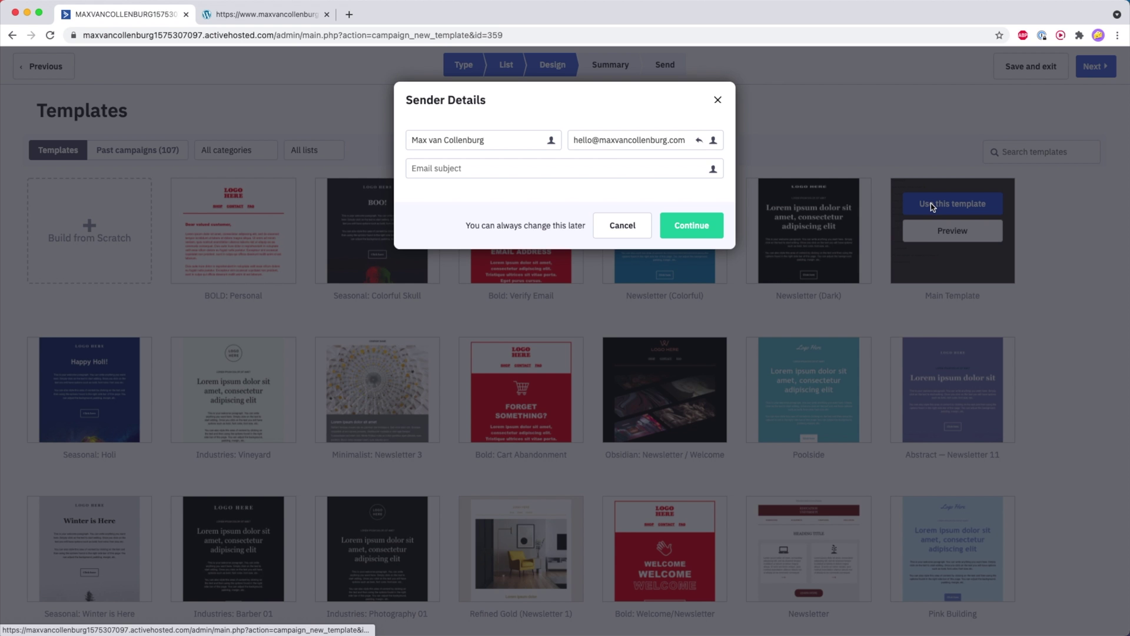
Set the email subject to "happy birthday %FIRSTNAME|LOWER%" and confirm the sender details.
{"action": "left_click", "coordinate": [557, 165]}
{"action": "type", "text": "happ"}
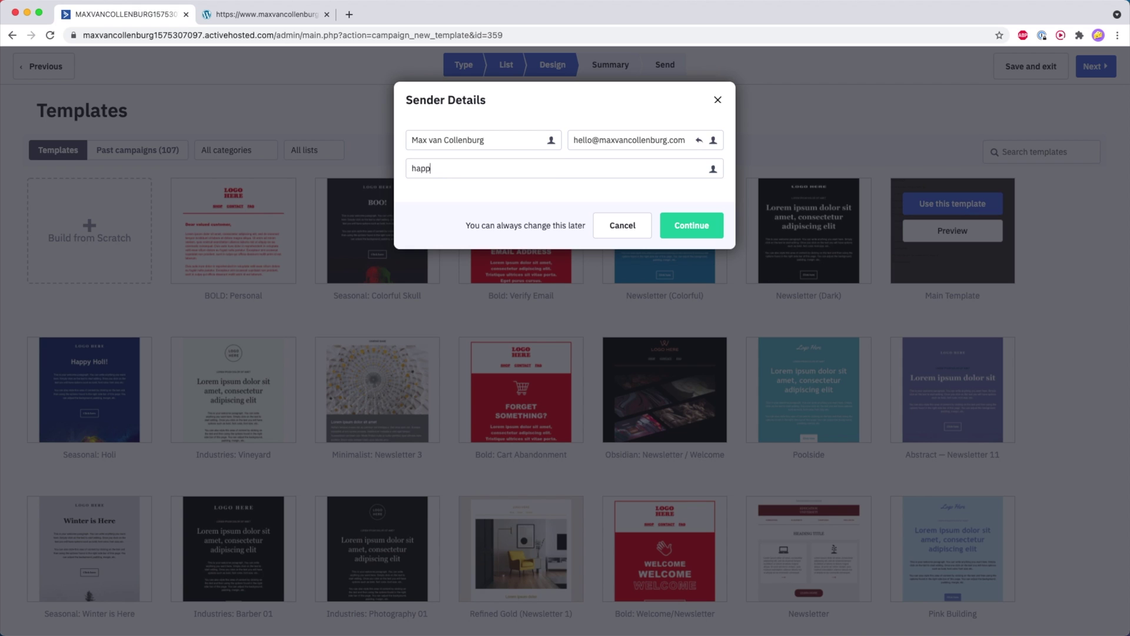
{"action": "type", "text": "y birthday ;ac-first"}
{"action": "key", "text": "Return"}
{"action": "double_click", "coordinate": [489, 168]}
{"action": "double_click", "coordinate": [537, 168]}
{"action": "type", "text": "LOWER%"}
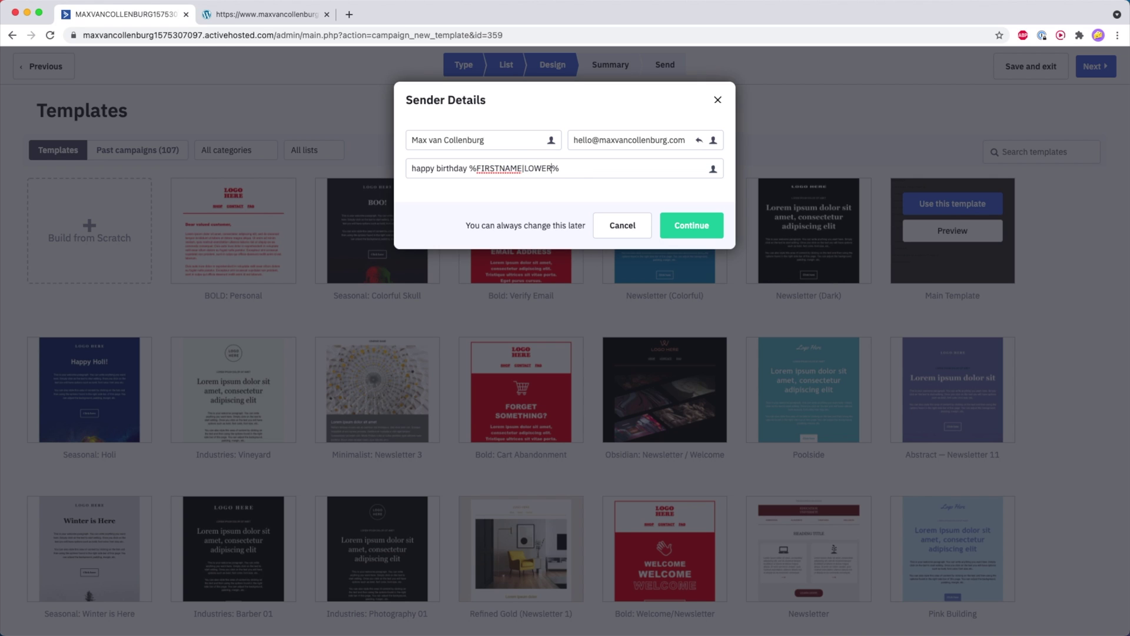
{"action": "double_click", "coordinate": [424, 168]}
{"action": "left_click_drag", "start_coordinate": [425, 167], "coordinate": [594, 166]}
{"action": "left_click", "coordinate": [454, 168]}
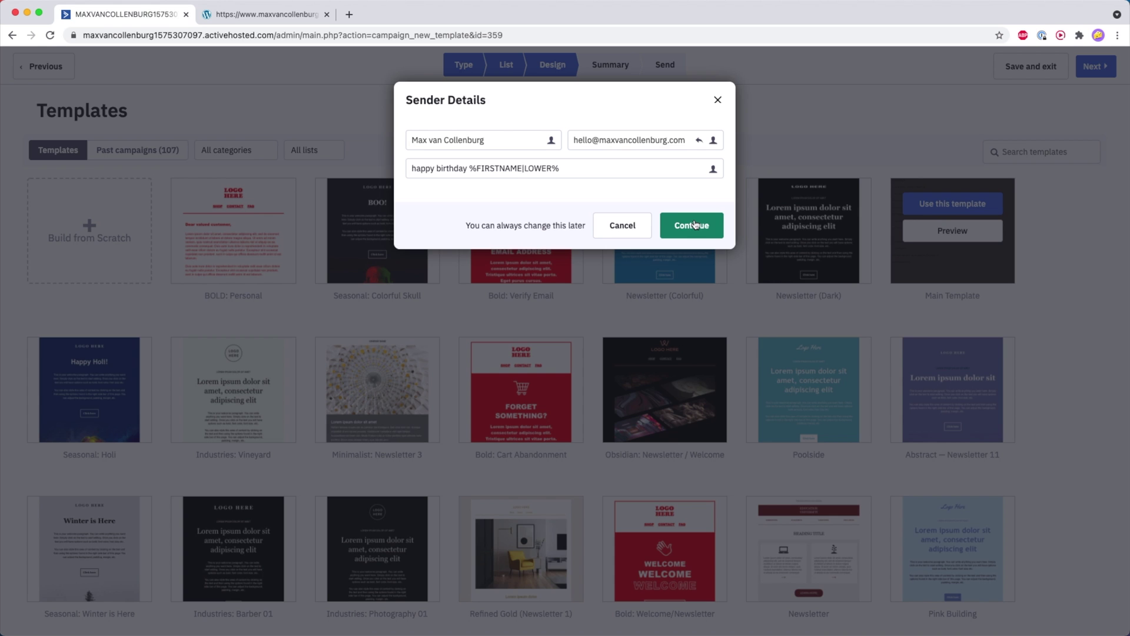
{"action": "left_click", "coordinate": [691, 226]}
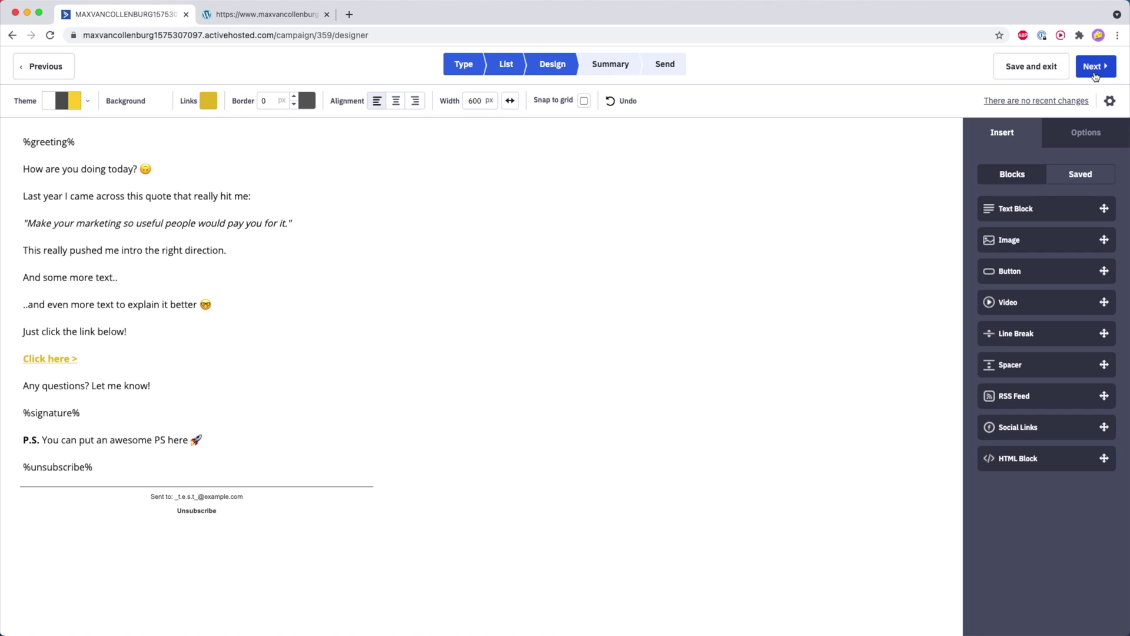
Keep the email design as is and proceed to the delivery settings in the campaign summary.
{"action": "left_click", "coordinate": [1093, 73]}
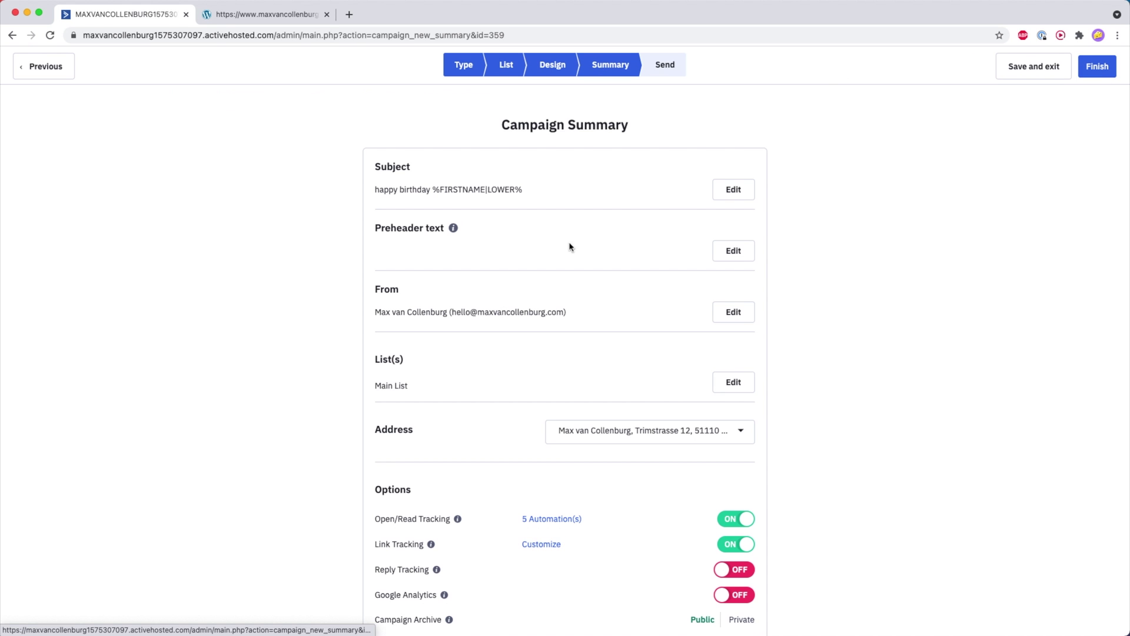
{"action": "scroll", "coordinate": [402, 236], "scroll_direction": "down", "scroll_amount": 3}
{"action": "scroll", "coordinate": [402, 236], "scroll_direction": "up", "scroll_amount": 2}
{"action": "scroll", "coordinate": [461, 283], "scroll_direction": "down", "scroll_amount": 5}
{"action": "double_click", "coordinate": [388, 362]}
{"action": "left_click", "coordinate": [388, 393]}
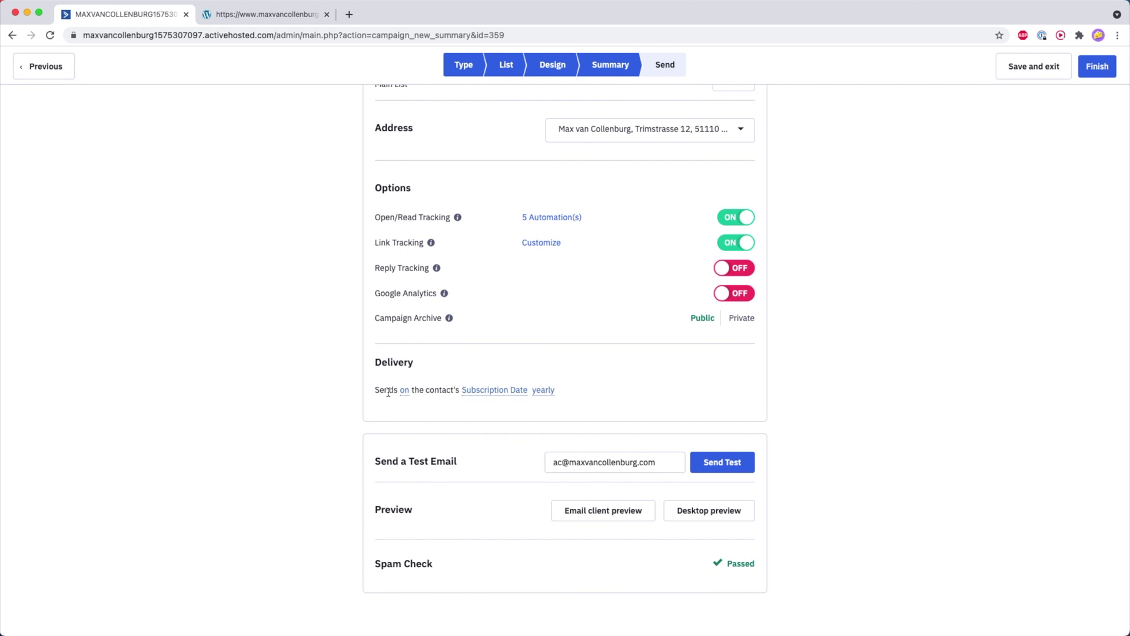
Set the campaign's yearly delivery to be sent on the contact's Birthday instead of the Subscription Date.
{"action": "double_click", "coordinate": [382, 388]}
{"action": "left_click", "coordinate": [408, 400]}
{"action": "left_click", "coordinate": [406, 395]}
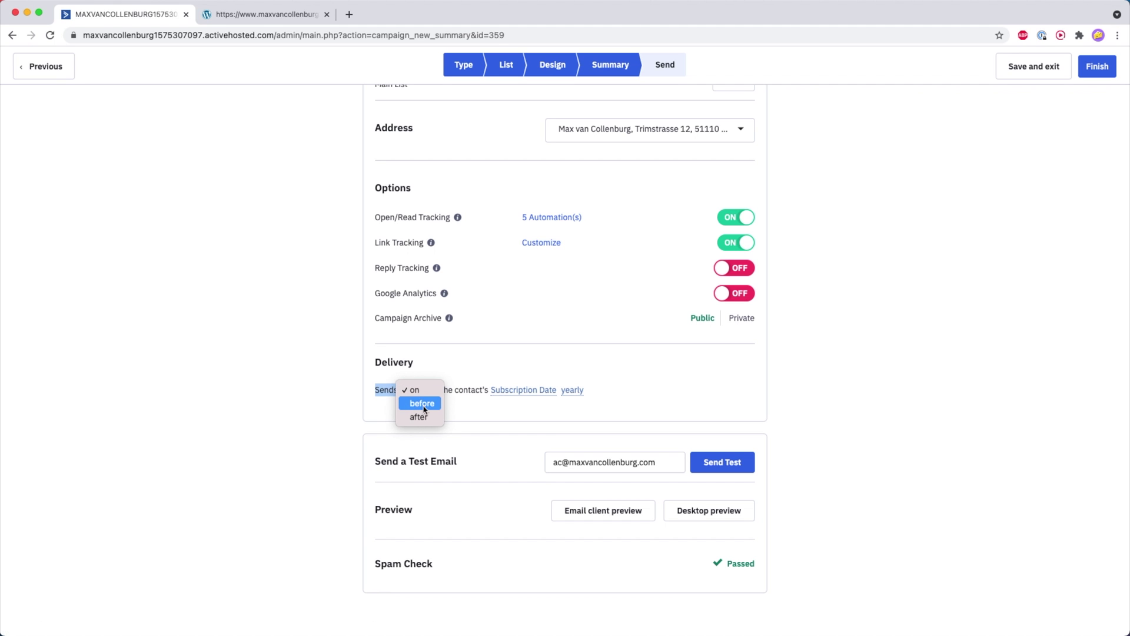
{"action": "left_click", "coordinate": [489, 409]}
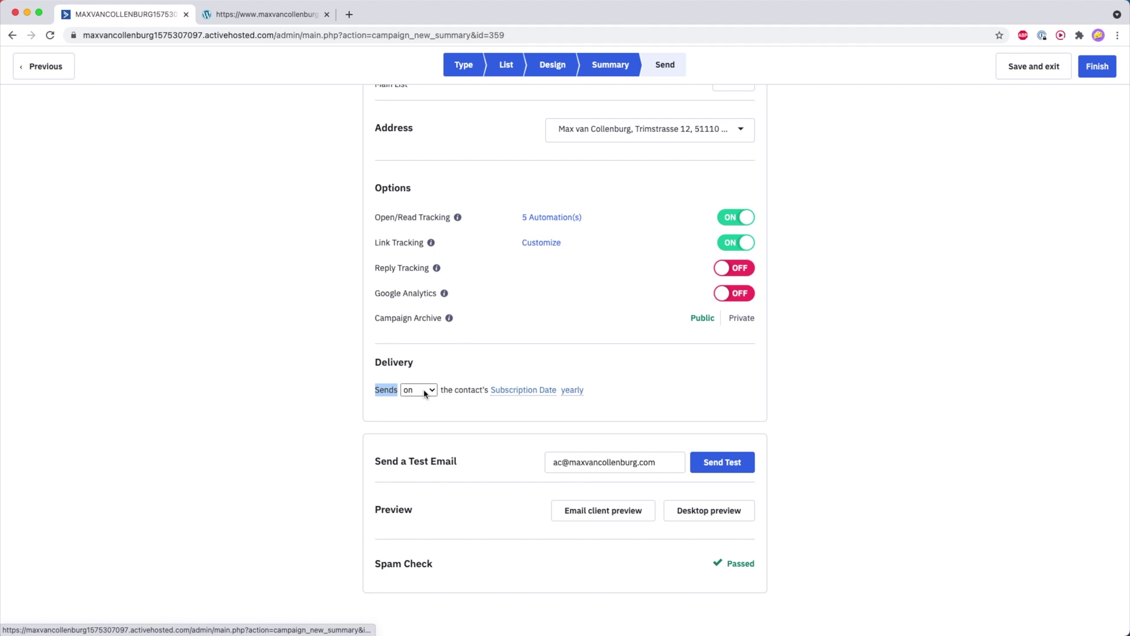
{"action": "left_click", "coordinate": [392, 389]}
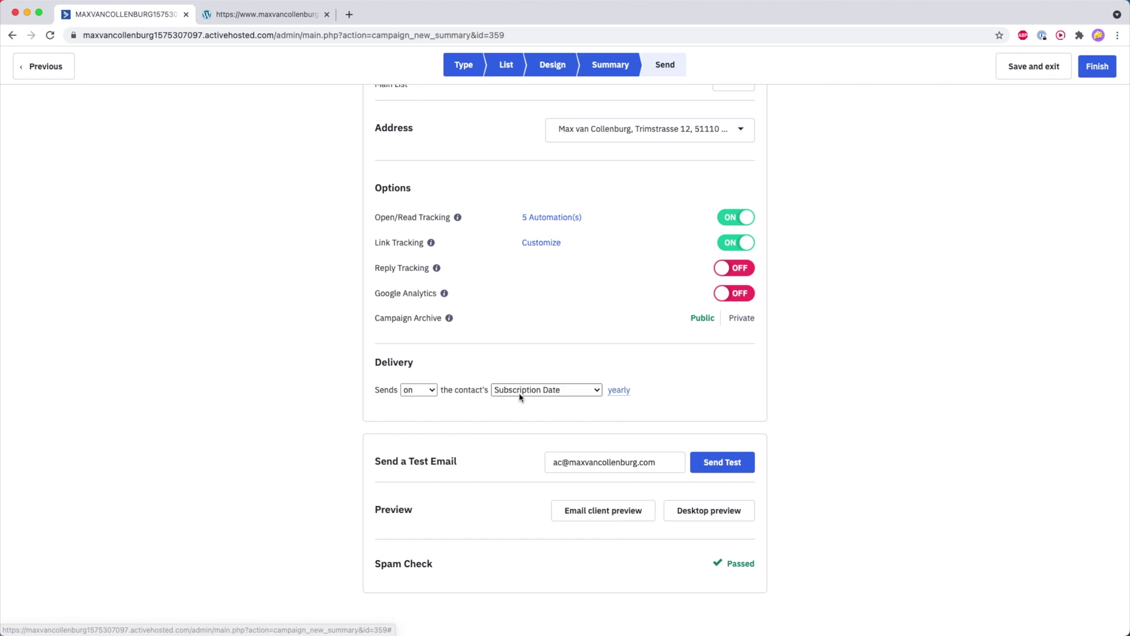
{"action": "left_click", "coordinate": [520, 394]}
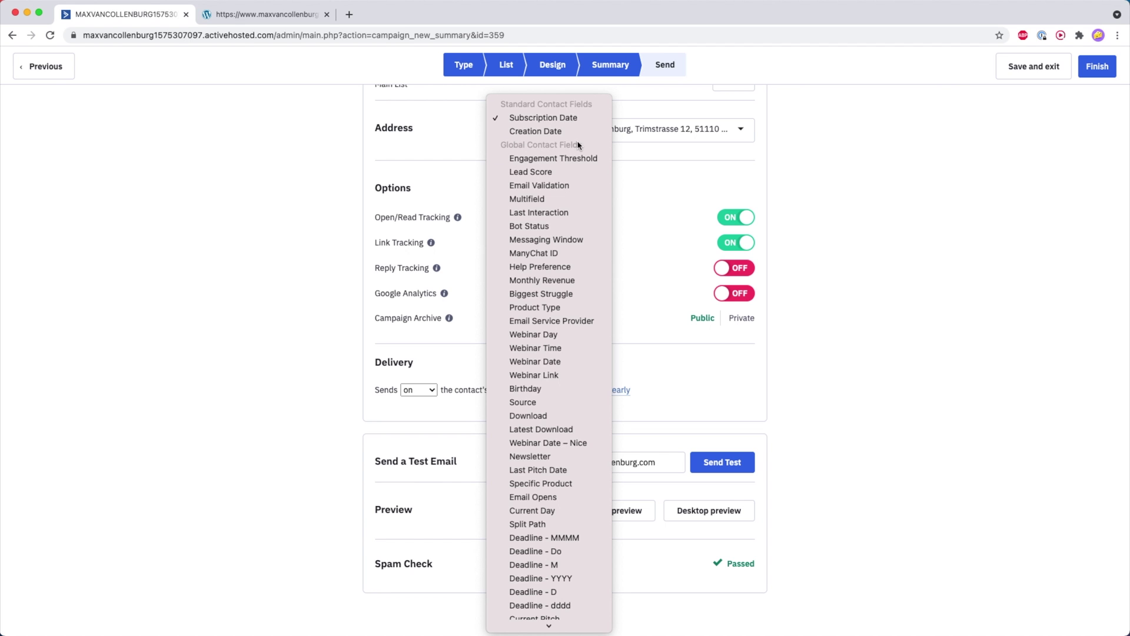
{"action": "left_click", "coordinate": [524, 391]}
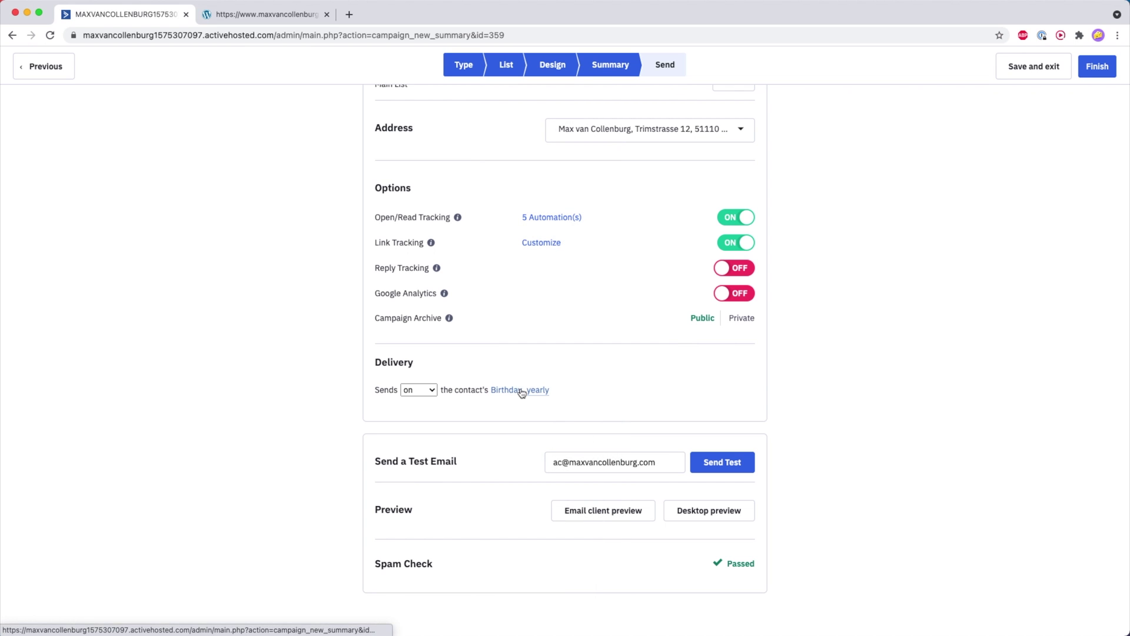
{"action": "double_click", "coordinate": [378, 392]}
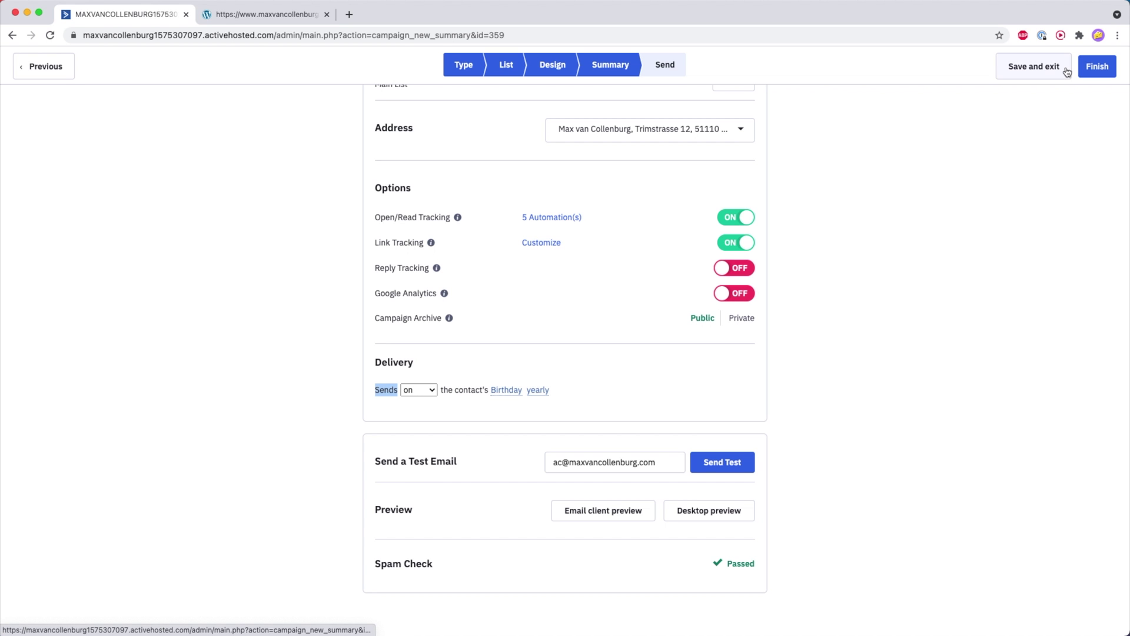
{"action": "scroll", "coordinate": [994, 251], "scroll_direction": "up", "scroll_amount": 5}
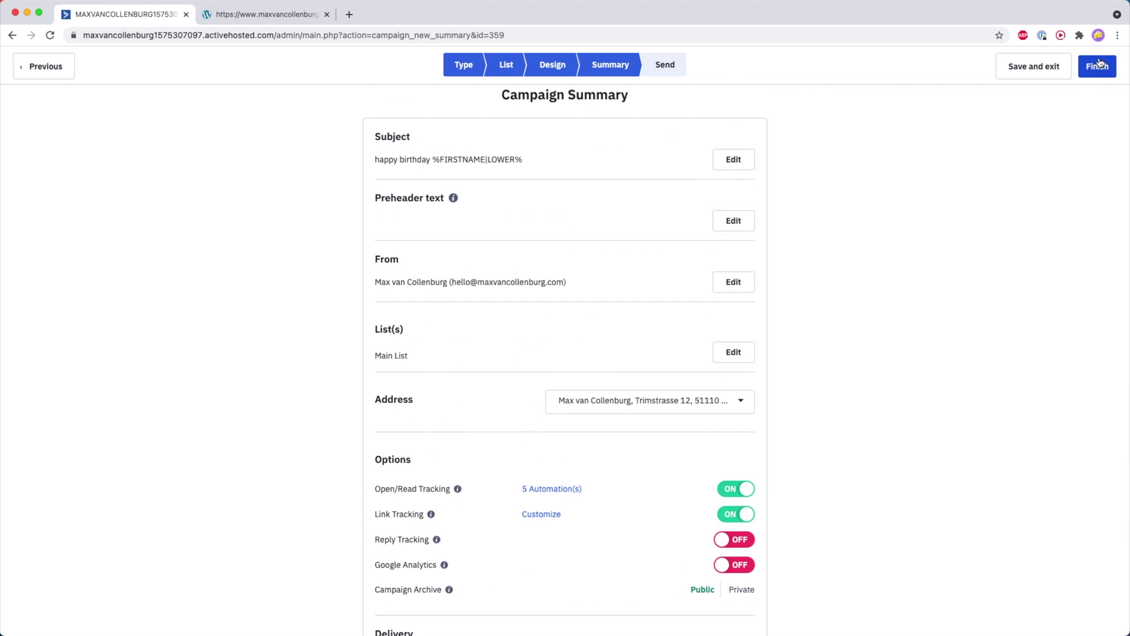
{"action": "scroll", "coordinate": [529, 277], "scroll_direction": "down", "scroll_amount": 4}
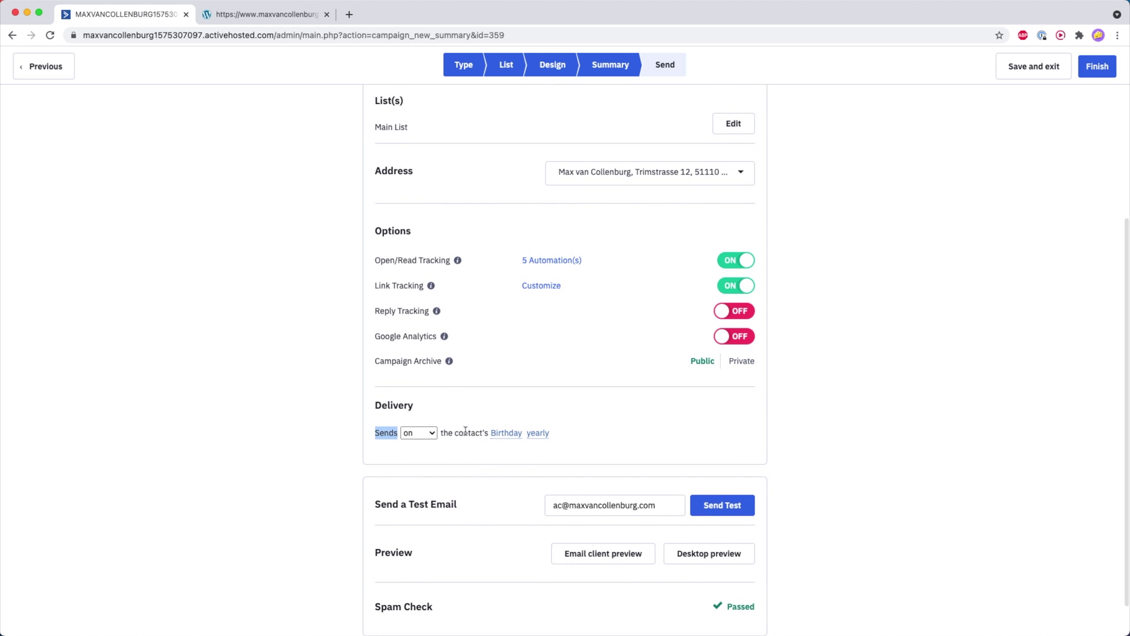
Change the contact date field used for delivery to Webinar Date.
{"action": "left_click", "coordinate": [506, 434]}
{"action": "left_click", "coordinate": [509, 434]}
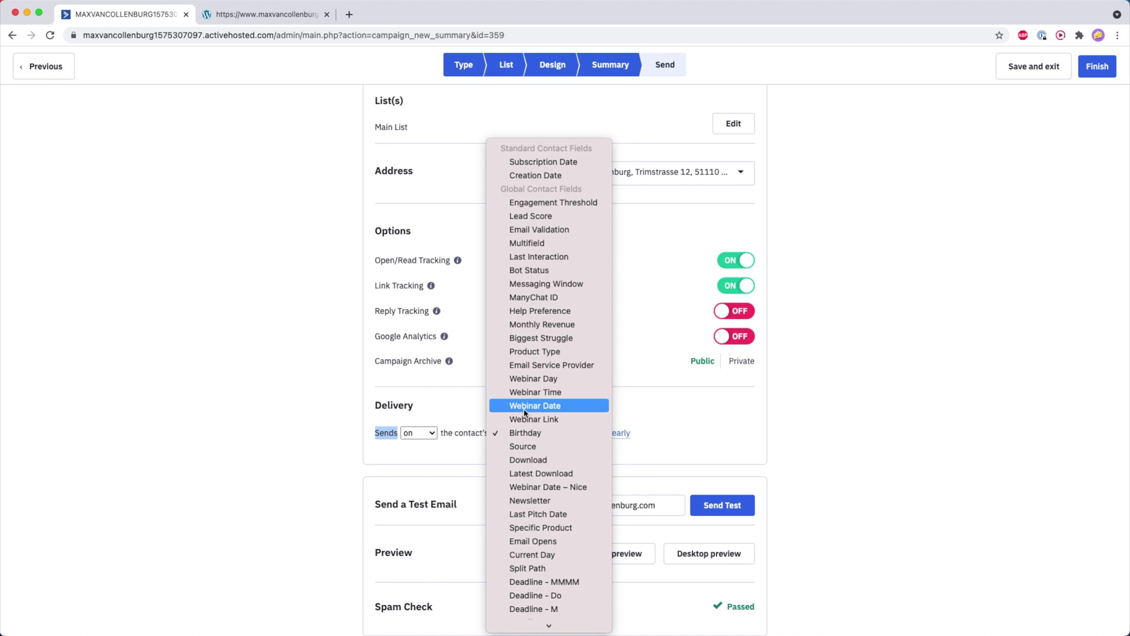
{"action": "left_click", "coordinate": [524, 410]}
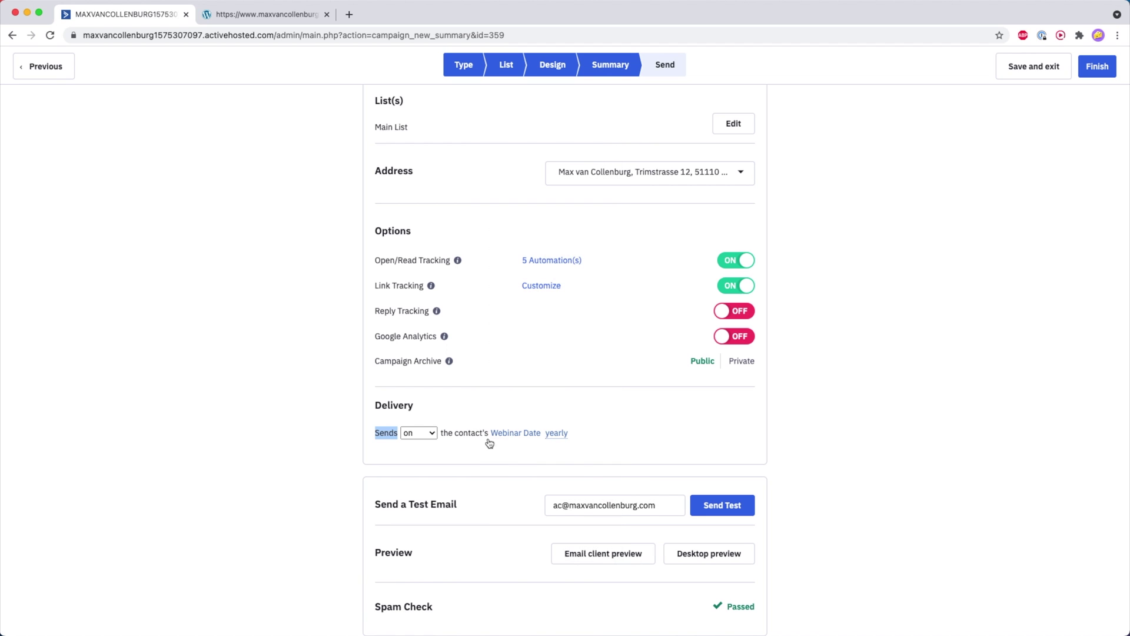
Set the delivery timing to 1 day before the contact's date.
{"action": "left_click", "coordinate": [433, 434]}
{"action": "left_click", "coordinate": [424, 446]}
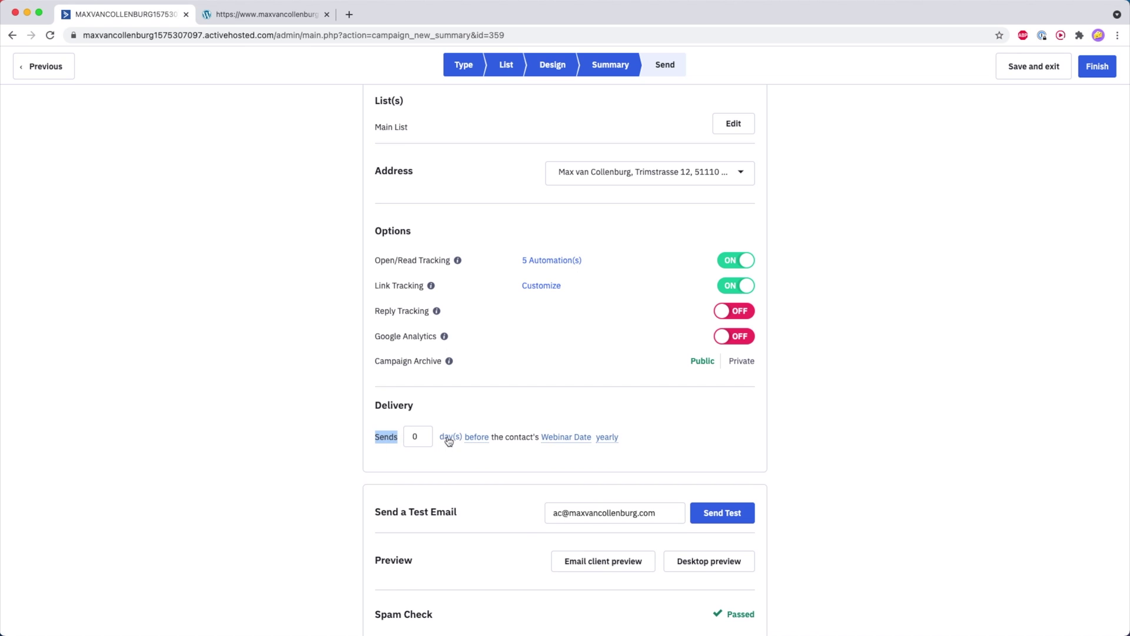
{"action": "double_click", "coordinate": [412, 435]}
{"action": "type", "text": "1"}
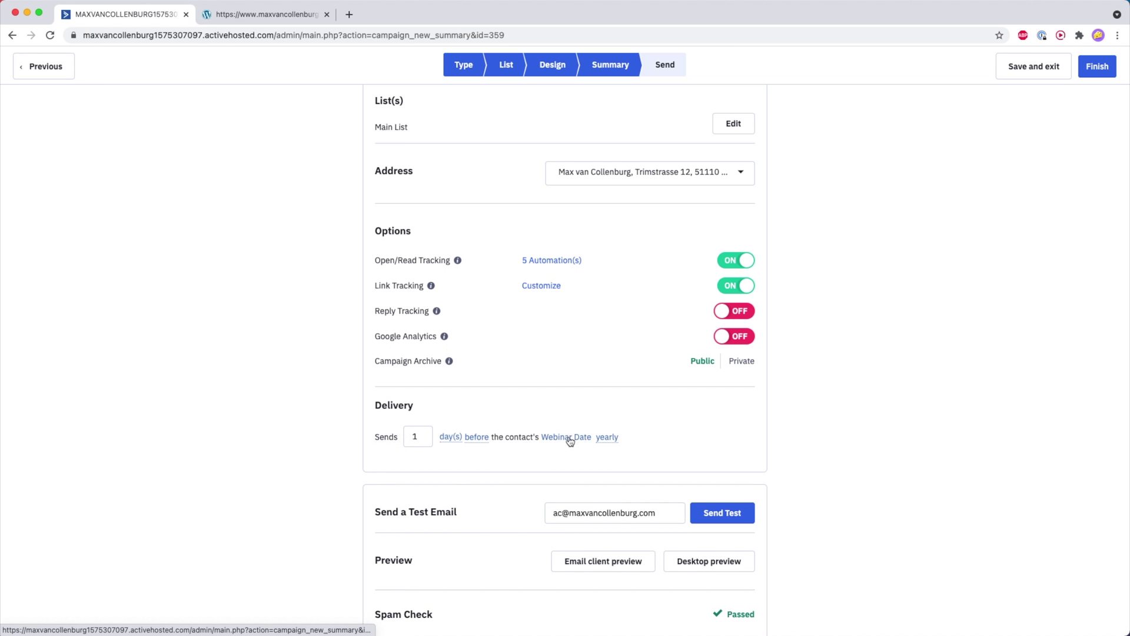
{"action": "scroll", "coordinate": [627, 349], "scroll_direction": "up", "scroll_amount": 3}
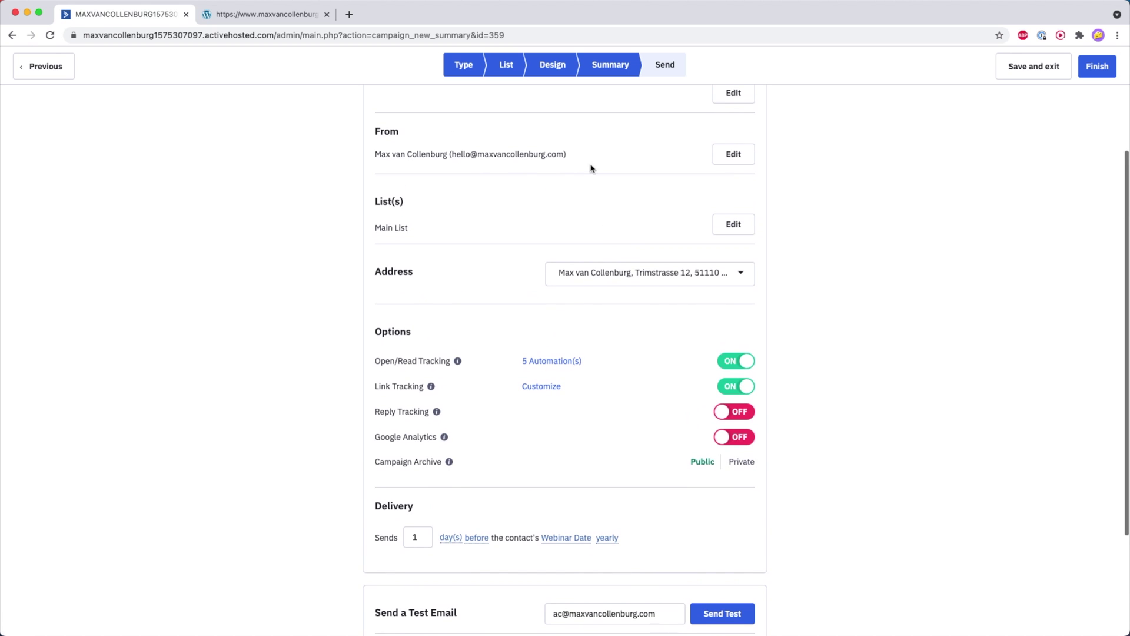
{"action": "scroll", "coordinate": [634, 303], "scroll_direction": "up", "scroll_amount": 3}
{"action": "scroll", "coordinate": [634, 303], "scroll_direction": "down", "scroll_amount": 4}
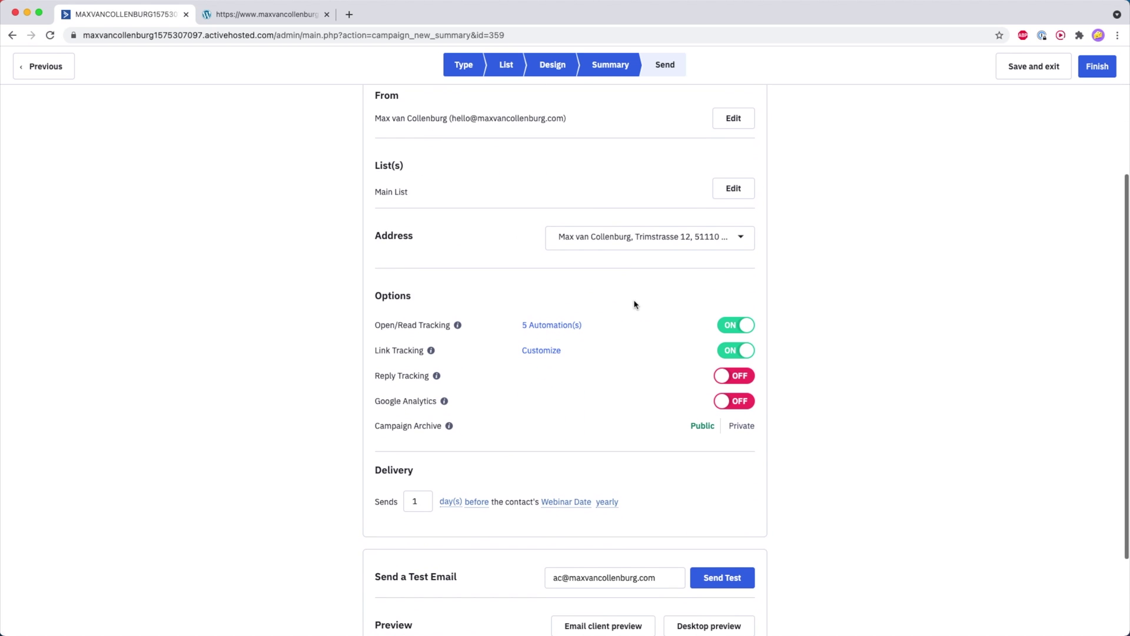
Set the contact date field for delivery to Birthday, keep days as the time unit, and finish the campaign.
{"action": "left_click", "coordinate": [574, 501]}
{"action": "left_click", "coordinate": [574, 503]}
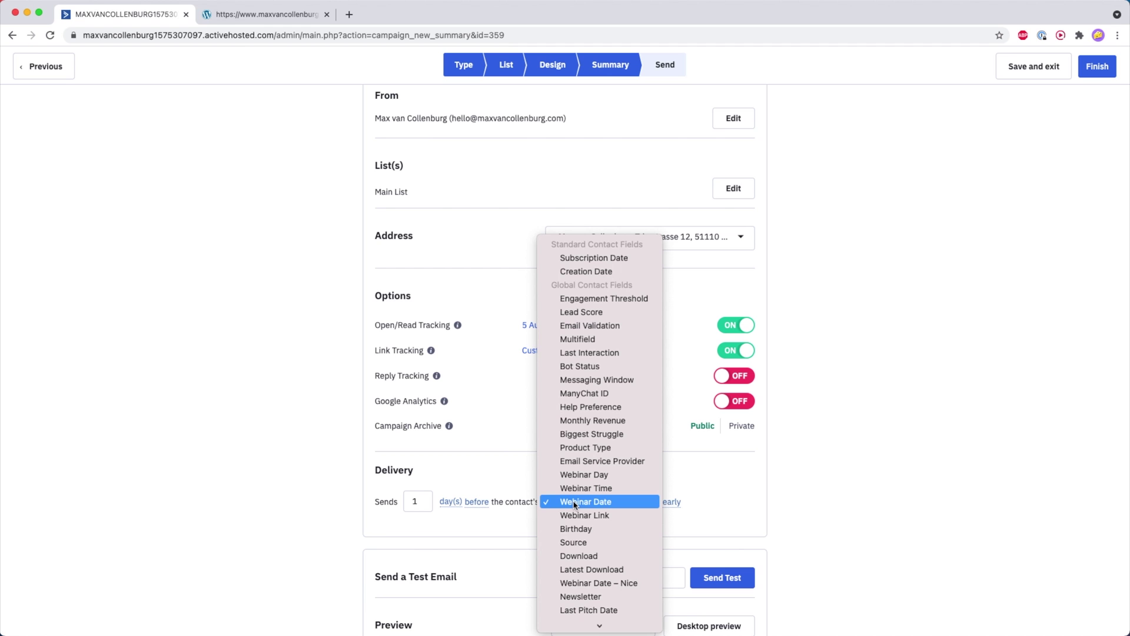
{"action": "left_click", "coordinate": [575, 529]}
{"action": "left_click", "coordinate": [450, 503]}
{"action": "left_click", "coordinate": [450, 504]}
{"action": "left_click", "coordinate": [454, 502]}
{"action": "left_click", "coordinate": [509, 501]}
{"action": "left_click", "coordinate": [517, 501]}
{"action": "left_click", "coordinate": [518, 493]}
{"action": "scroll", "coordinate": [471, 399], "scroll_direction": "up", "scroll_amount": 4}
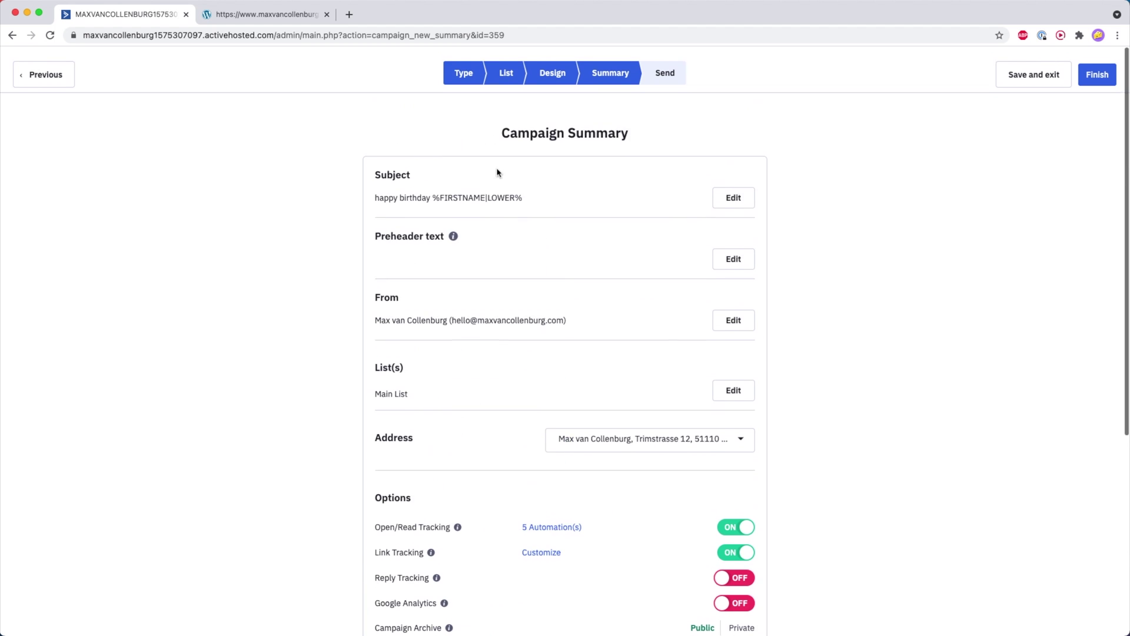
{"action": "left_click", "coordinate": [1097, 67]}
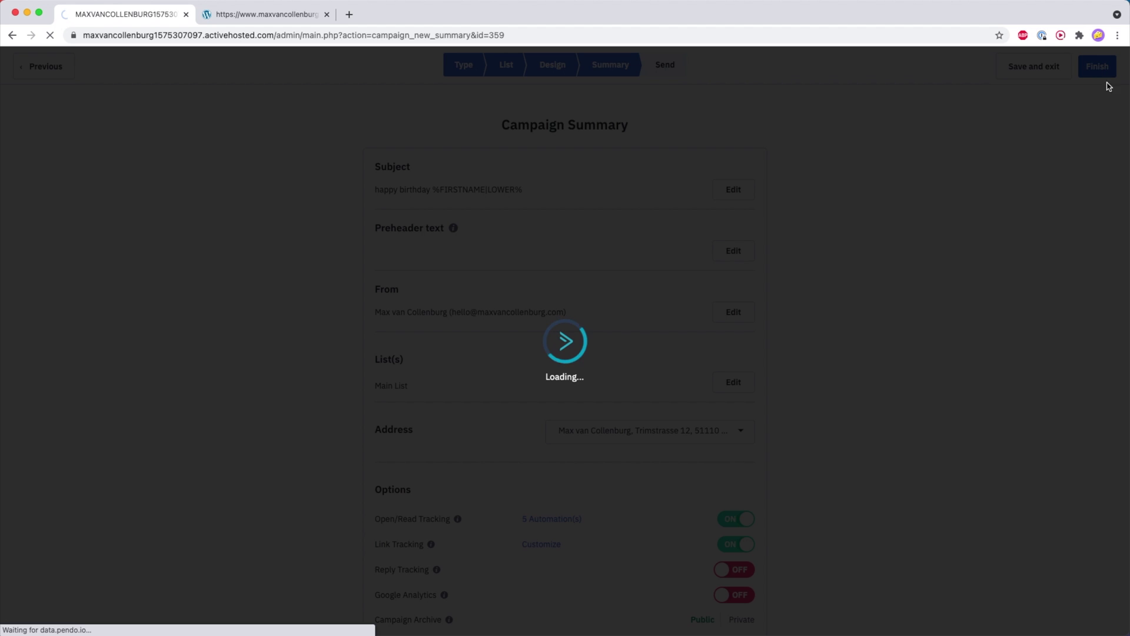